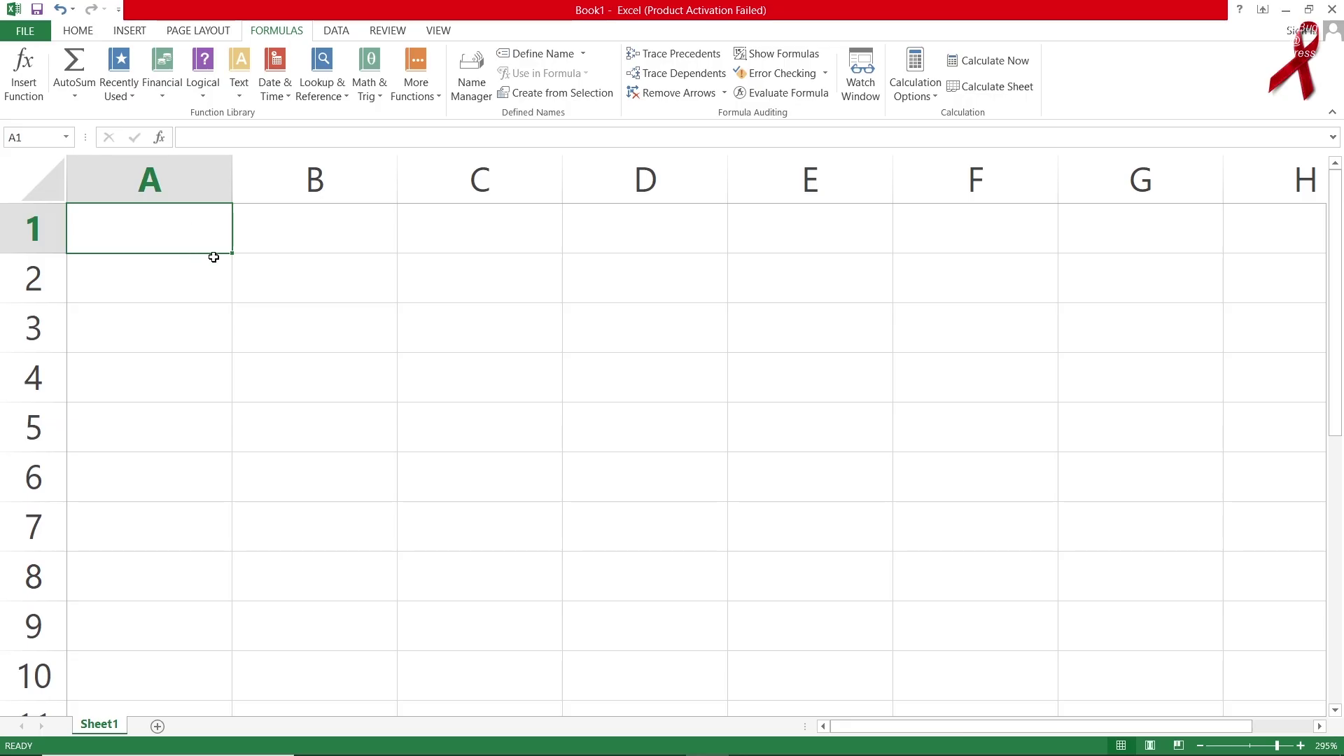
Step: Enter the column headers names, eng, bio and history in cells A1 to D1
type("names")
key("Right")
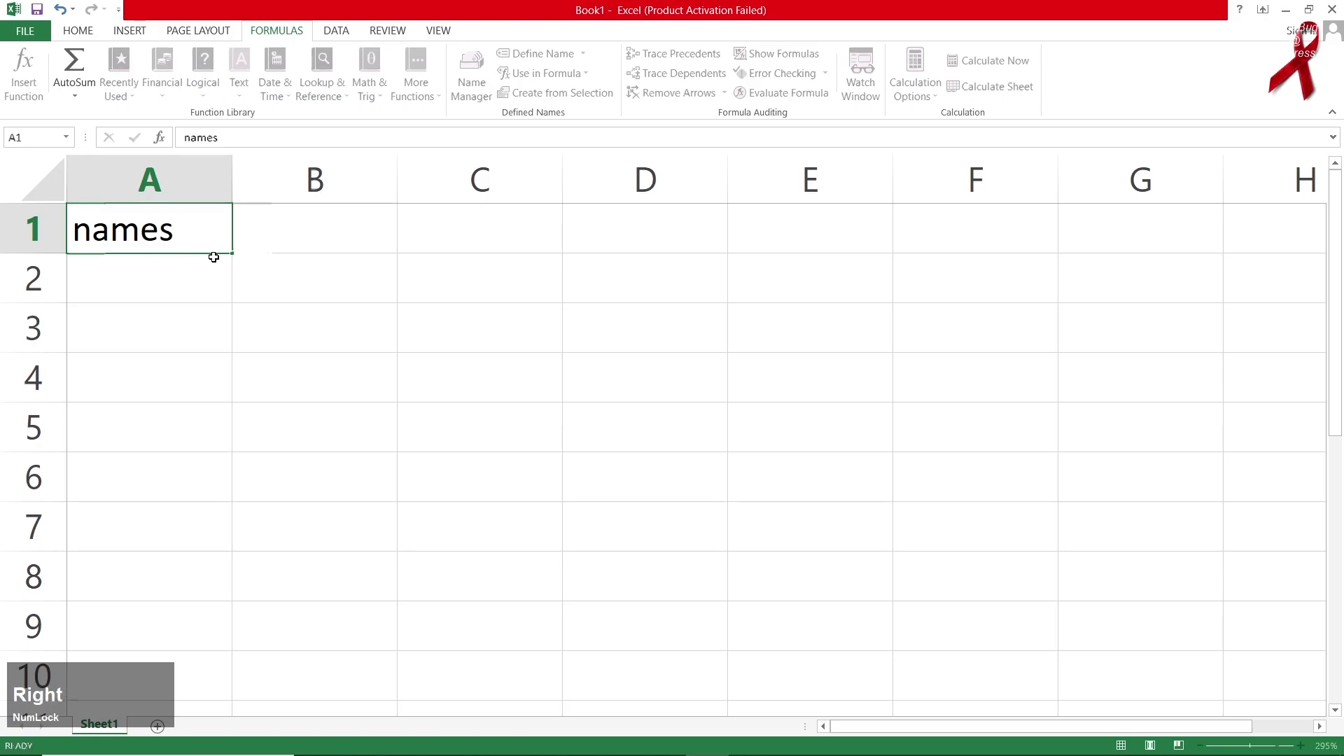
type("eng")
key("Right")
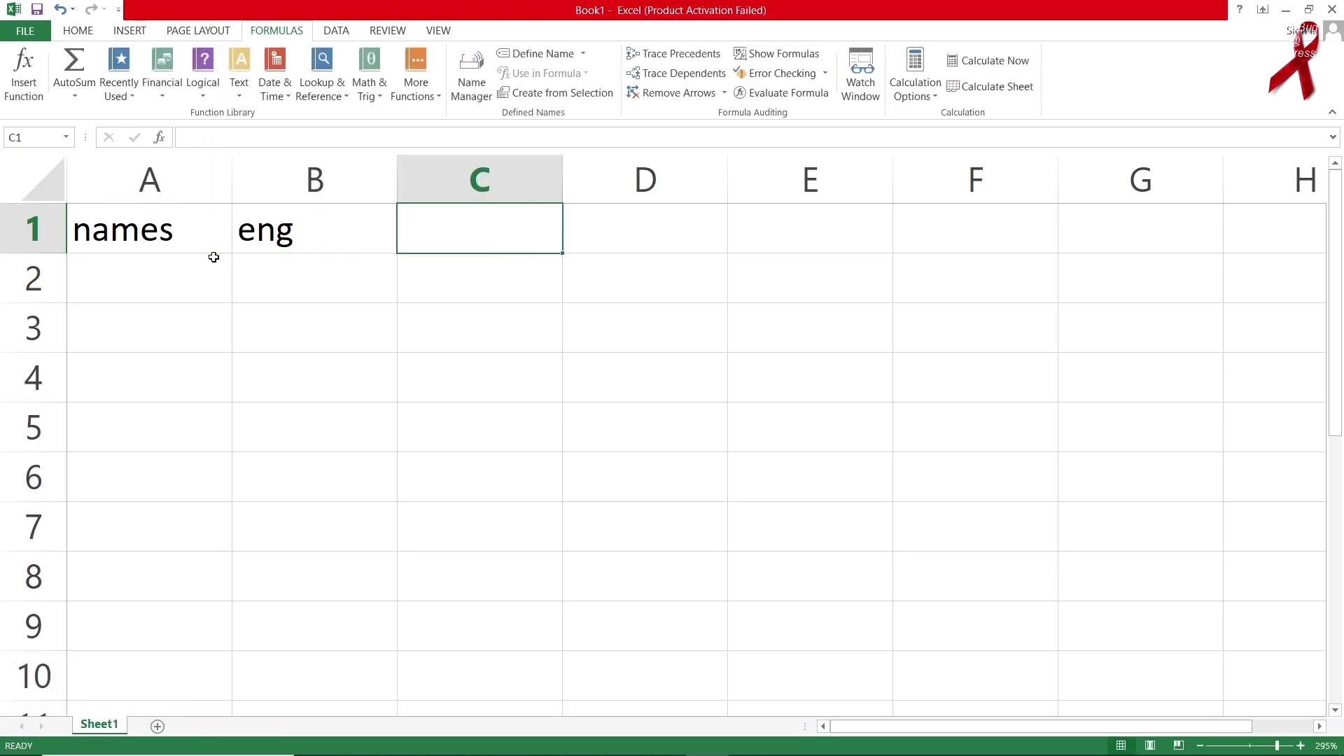
type("bio")
key("Right")
type("ho")
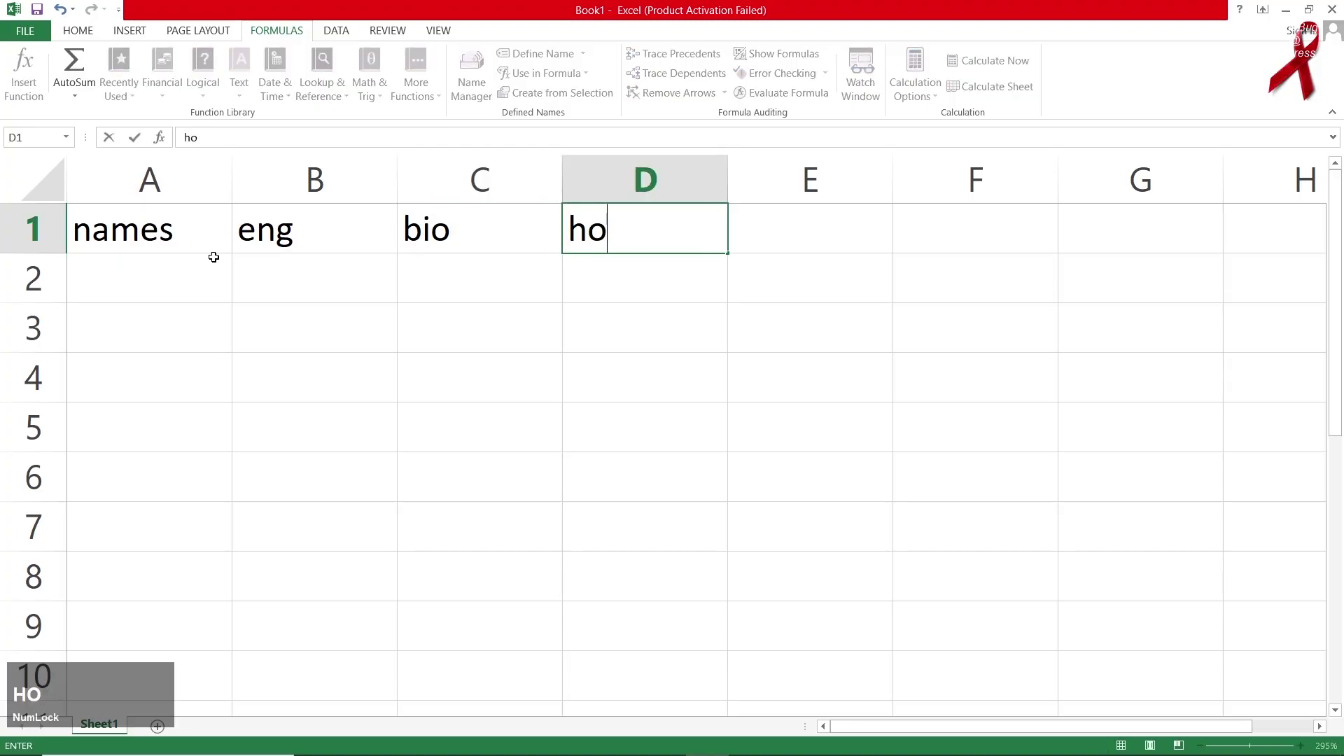
key("BackSpace")
type("istory")
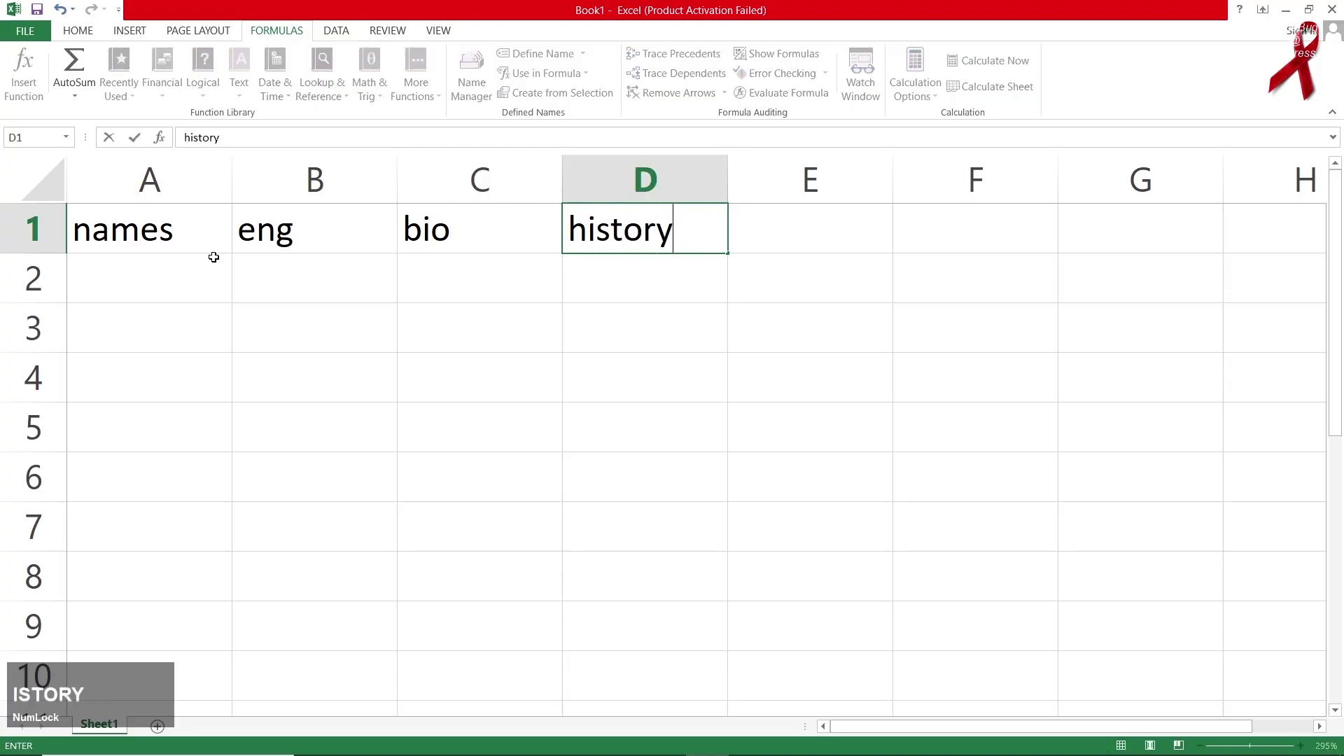
key("Return")
Step: Fill cells A2 to A4 under the names header with the first three students' names
key("Left")
key("Left")
key("Left")
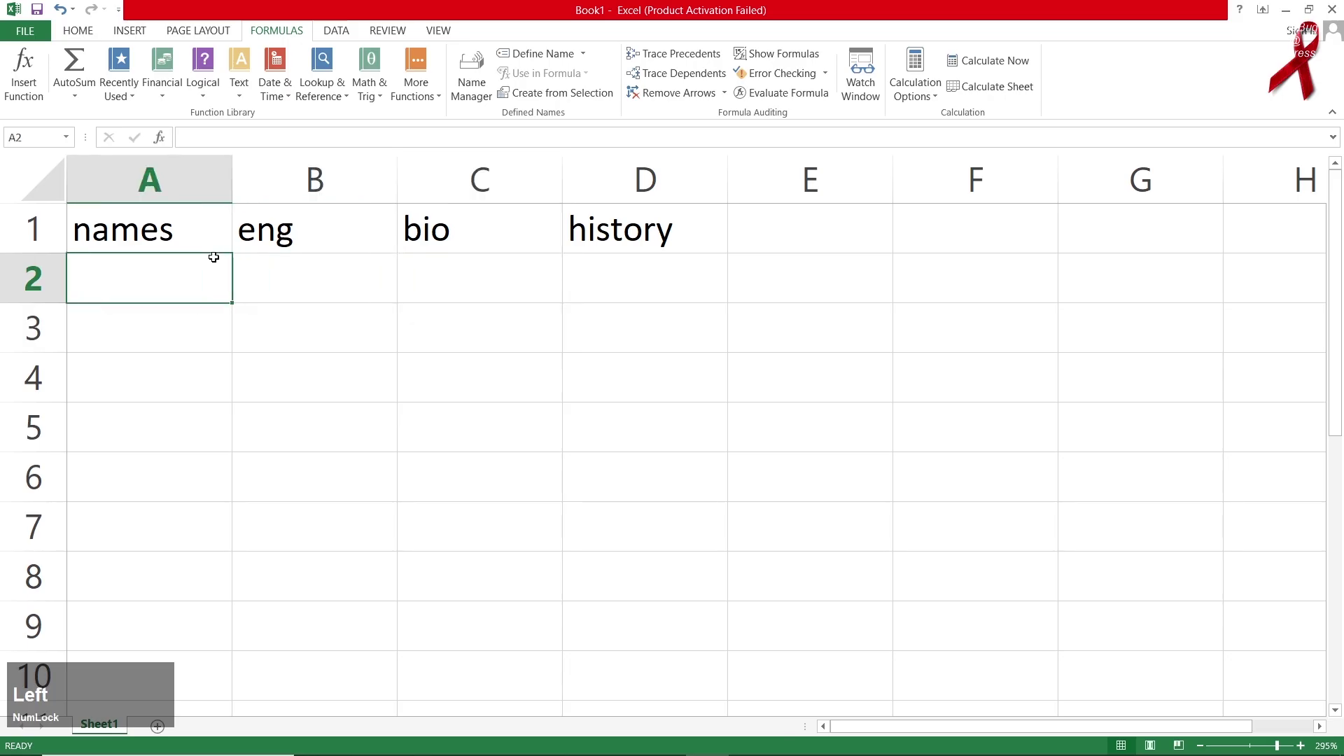
type("jamal")
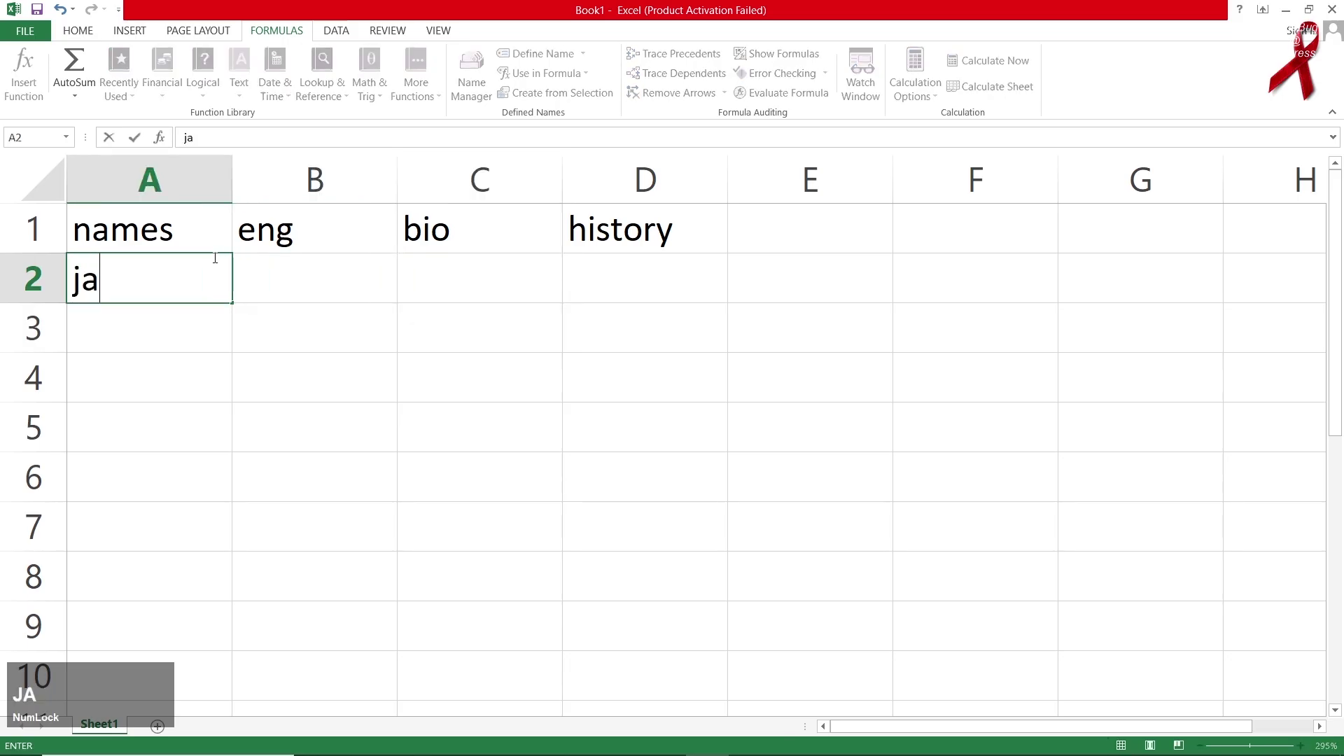
key("Return")
type("ali")
key("Return")
type("ba")
key("BackSpace")
key("BackSpace")
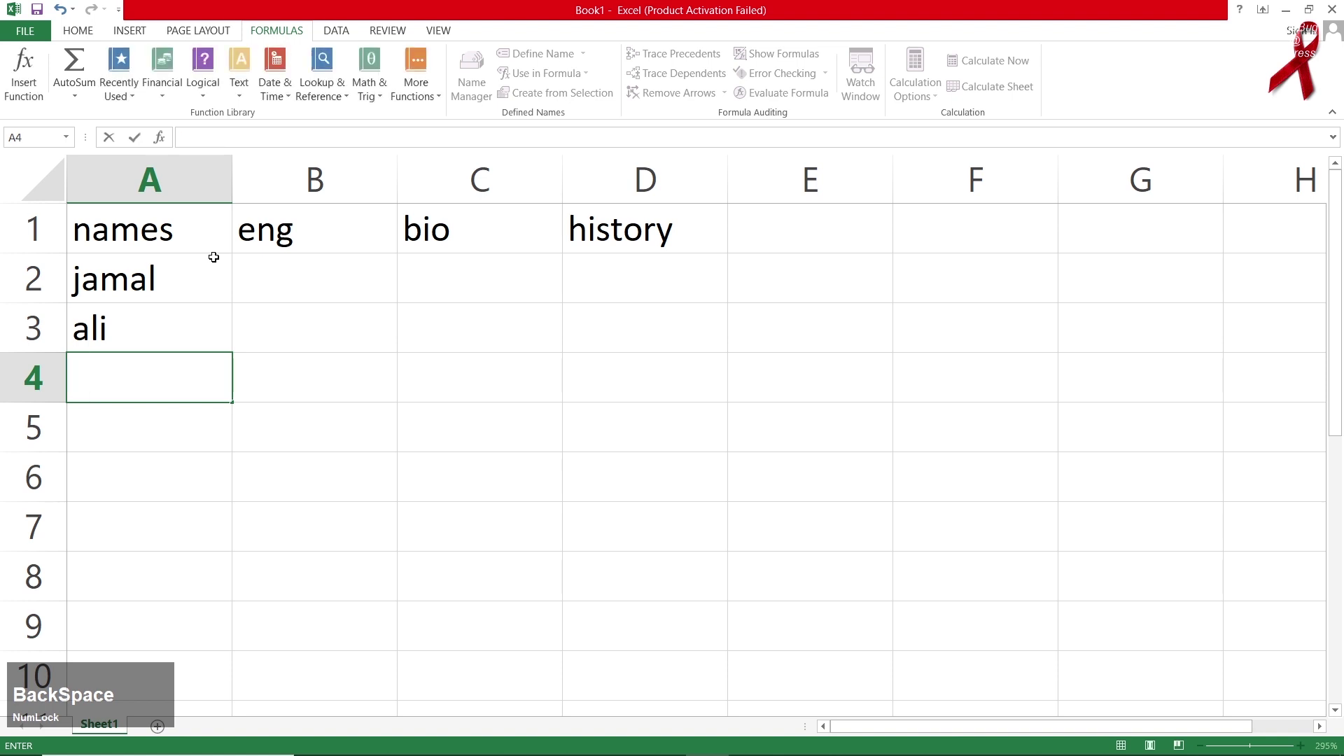
type("ahmed")
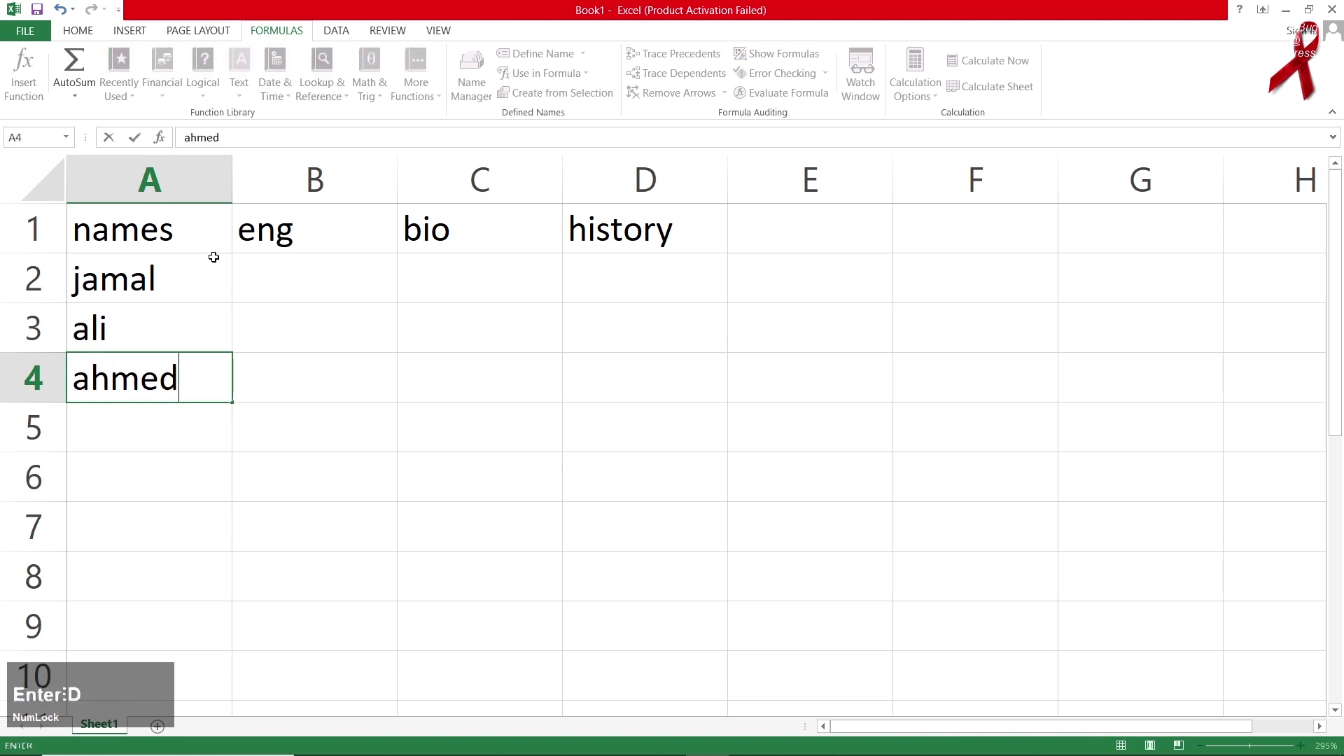
key("Return")
Step: Continue the names column by entering four more students' names in cells A5 to A8
type("ho")
key("BackSpace")
key("BackSpace")
type("john")
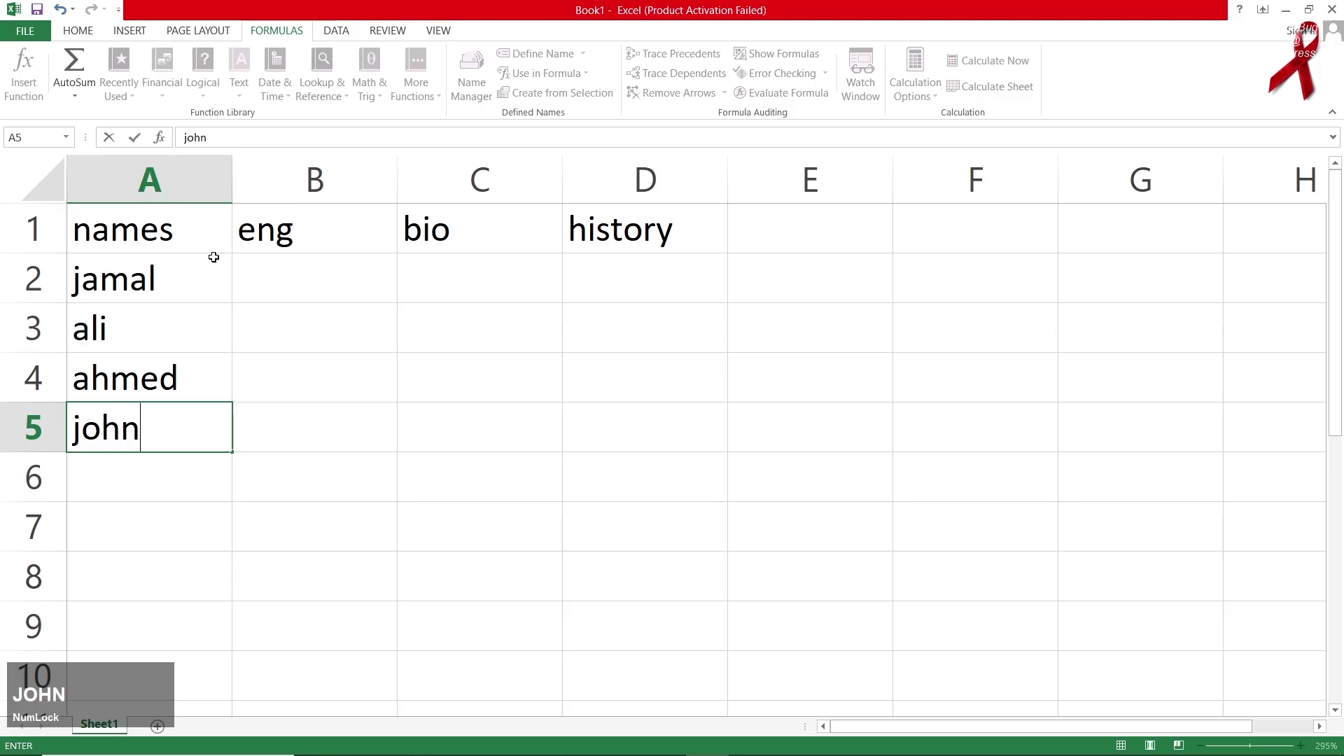
key("Return")
type("mia")
key("Return")
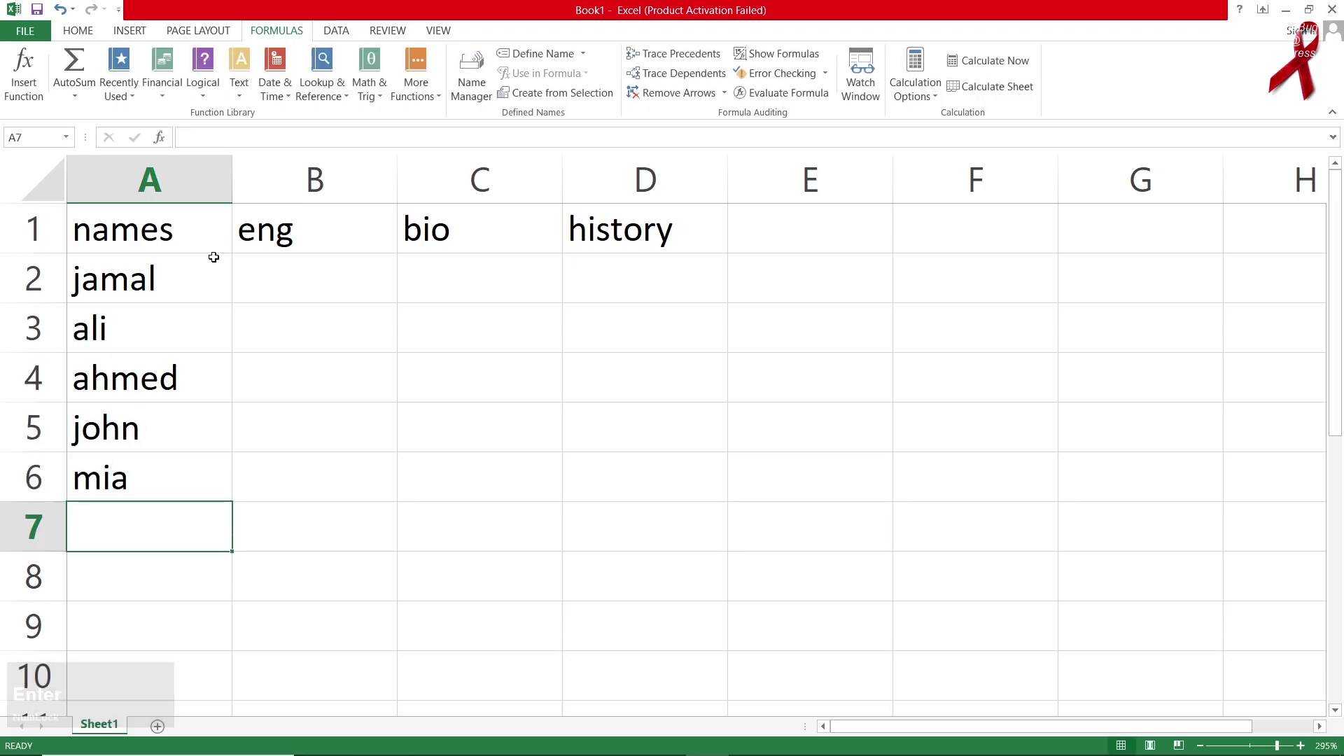
type("hussan")
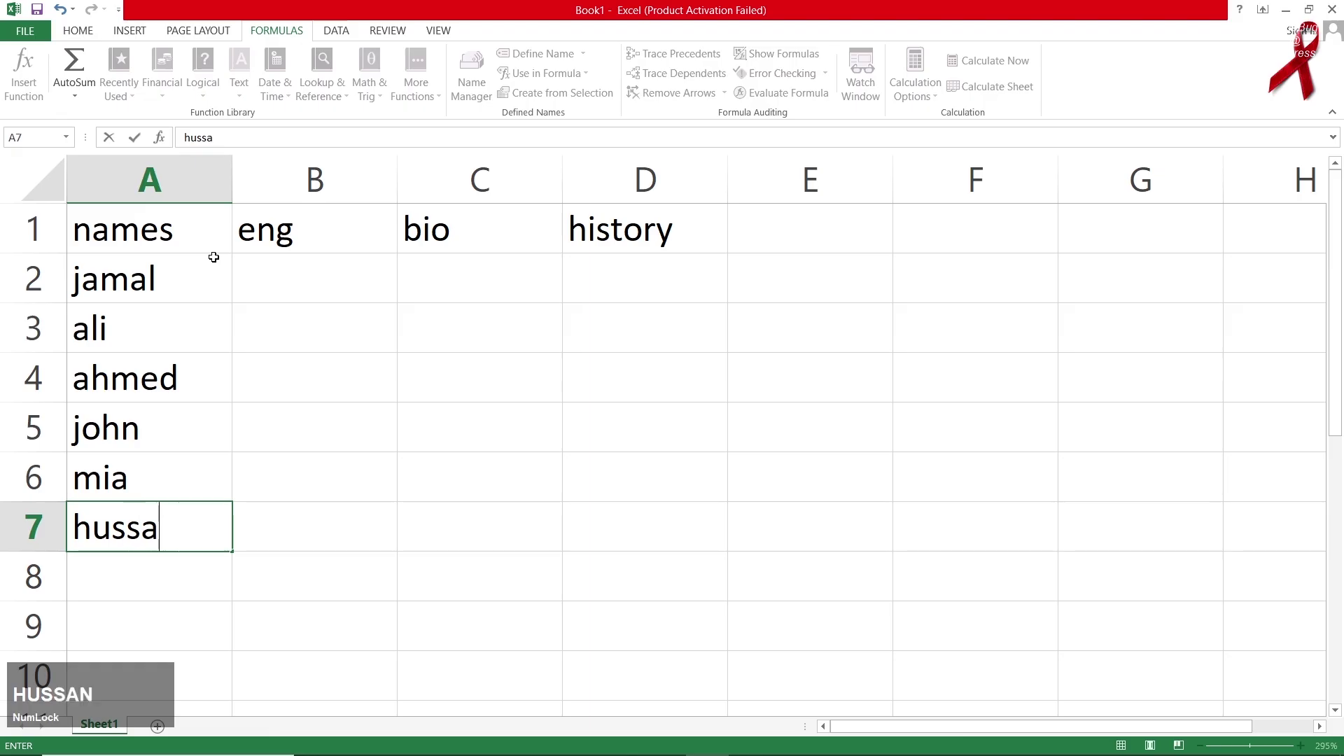
key("Return")
type("hussnain")
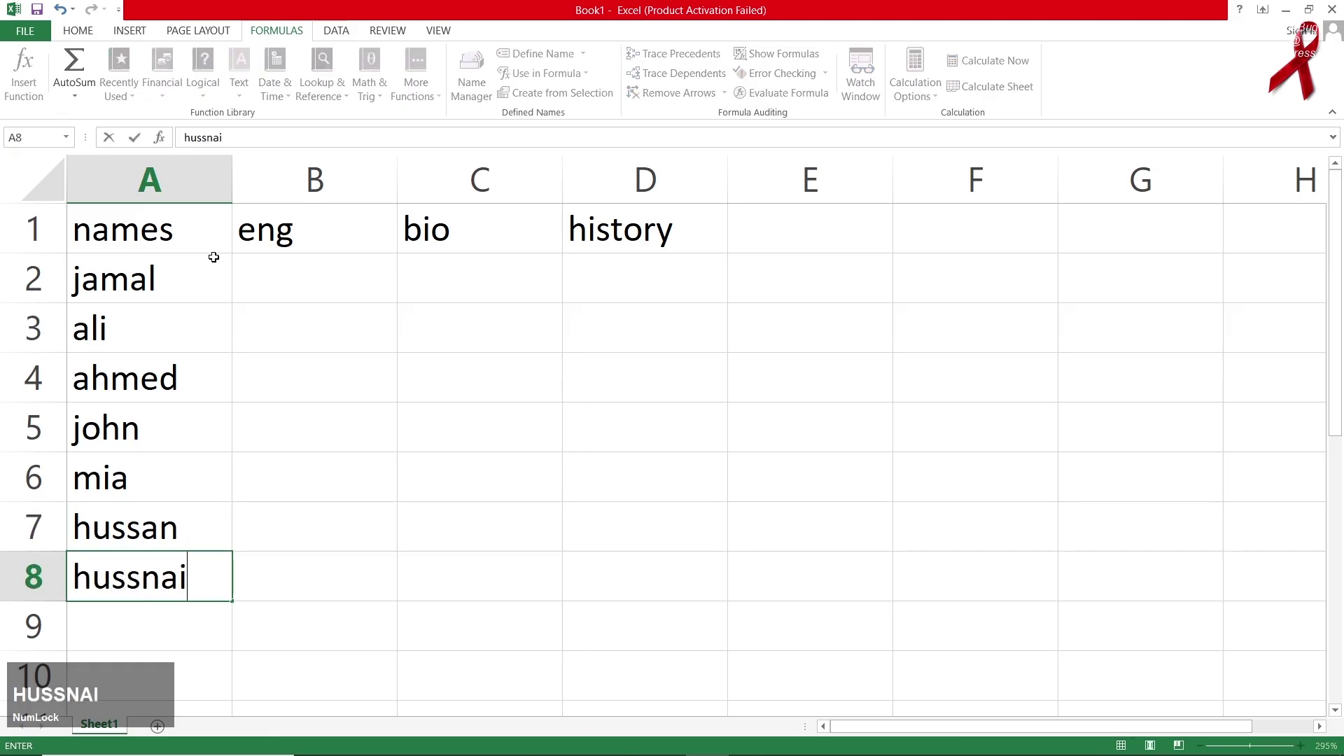
key("Return")
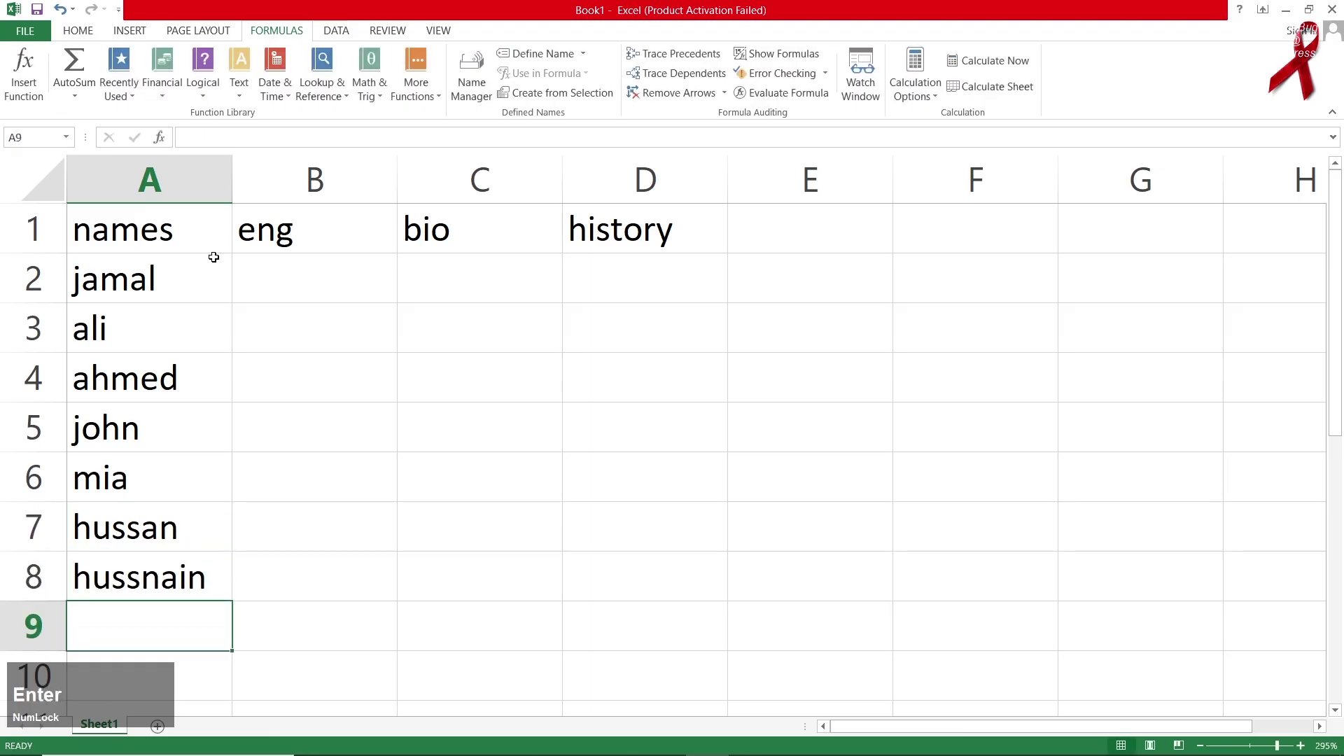
Step: Complete the names column by entering the last five students' names in cells A9 to A13
type("mos")
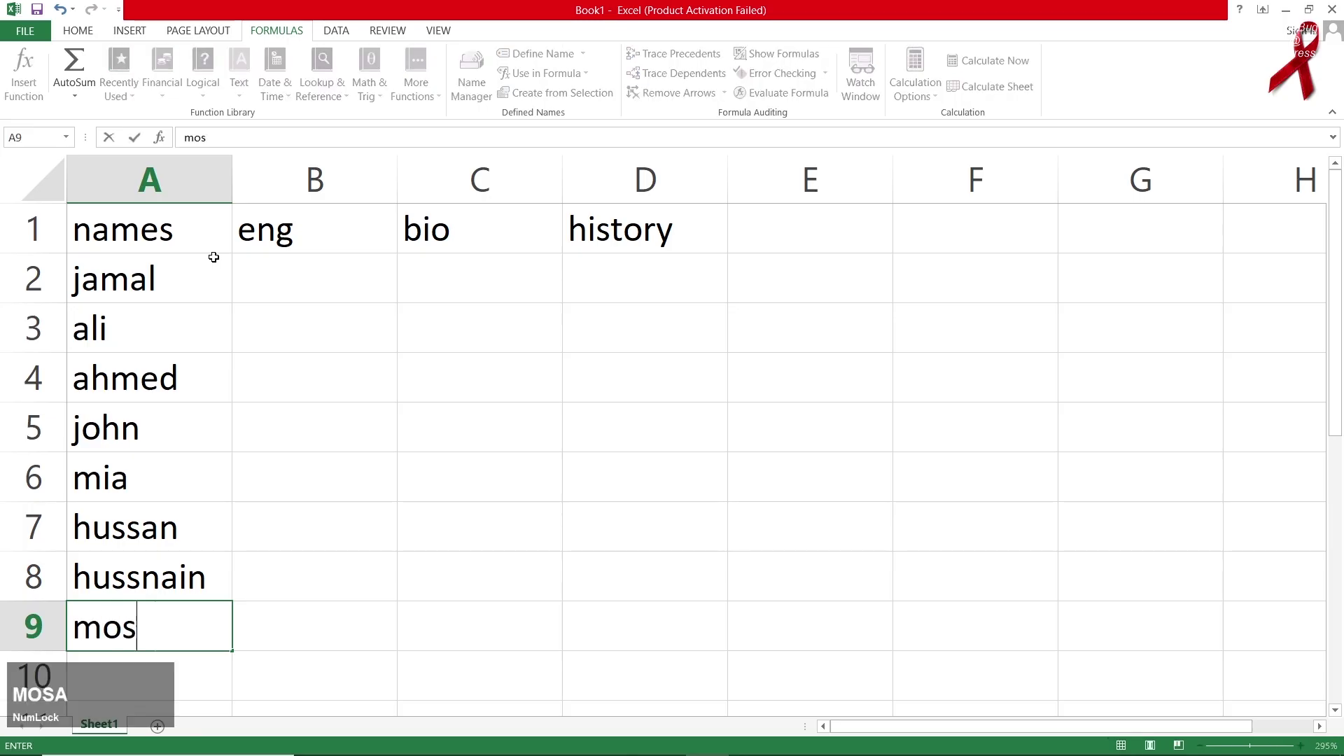
type("a")
key("Return")
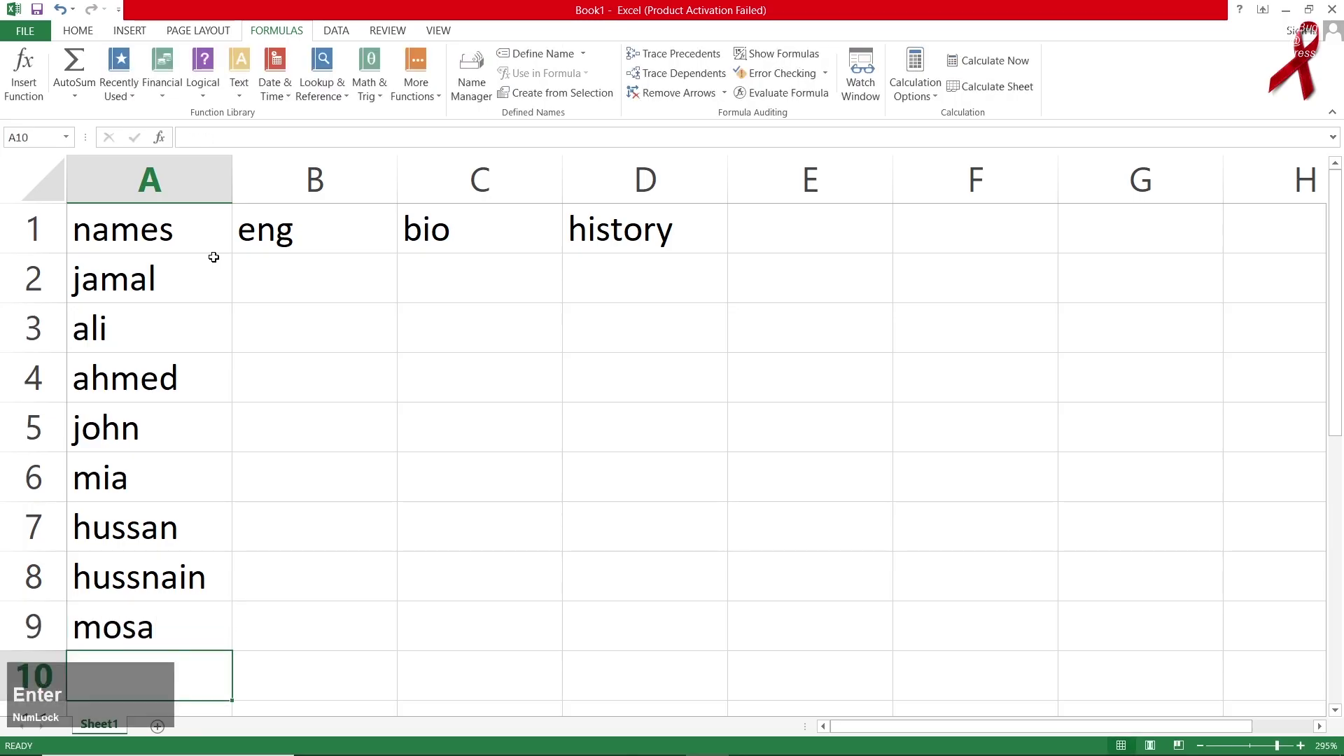
type("pavan")
key("Return")
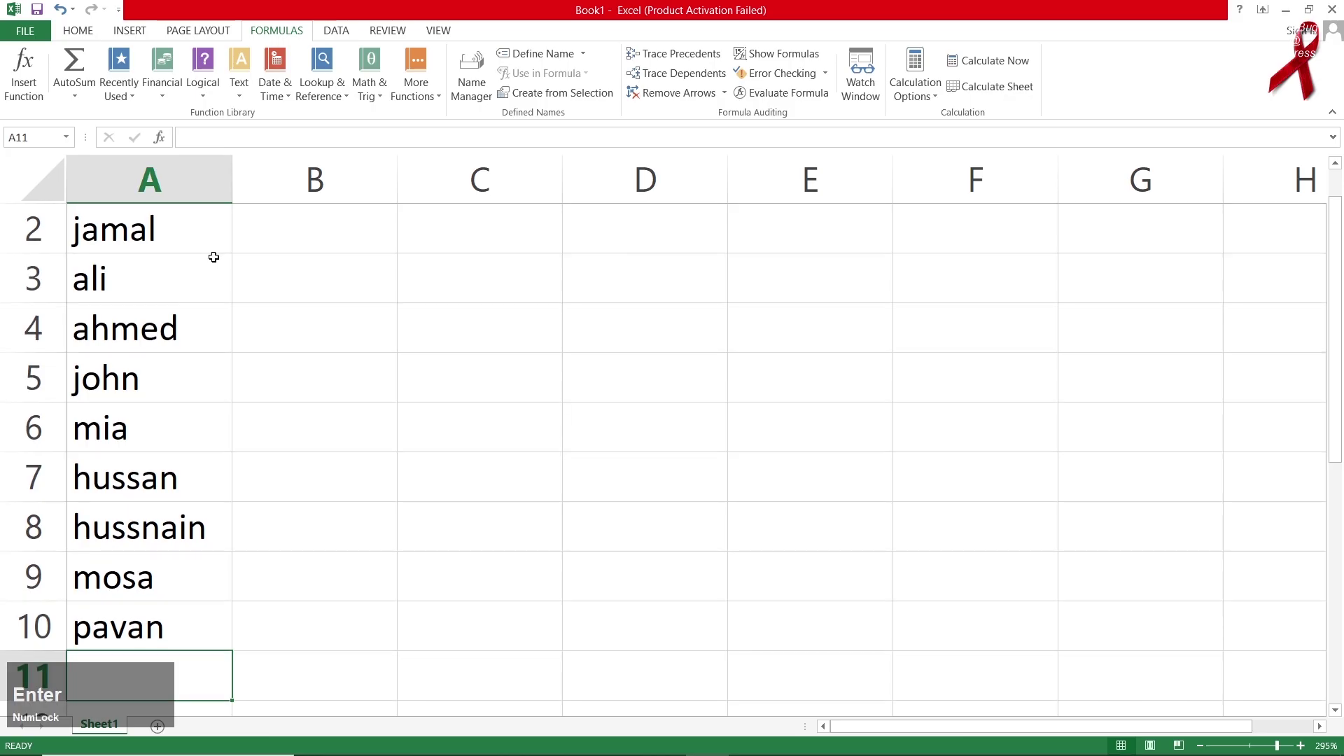
type("sawan")
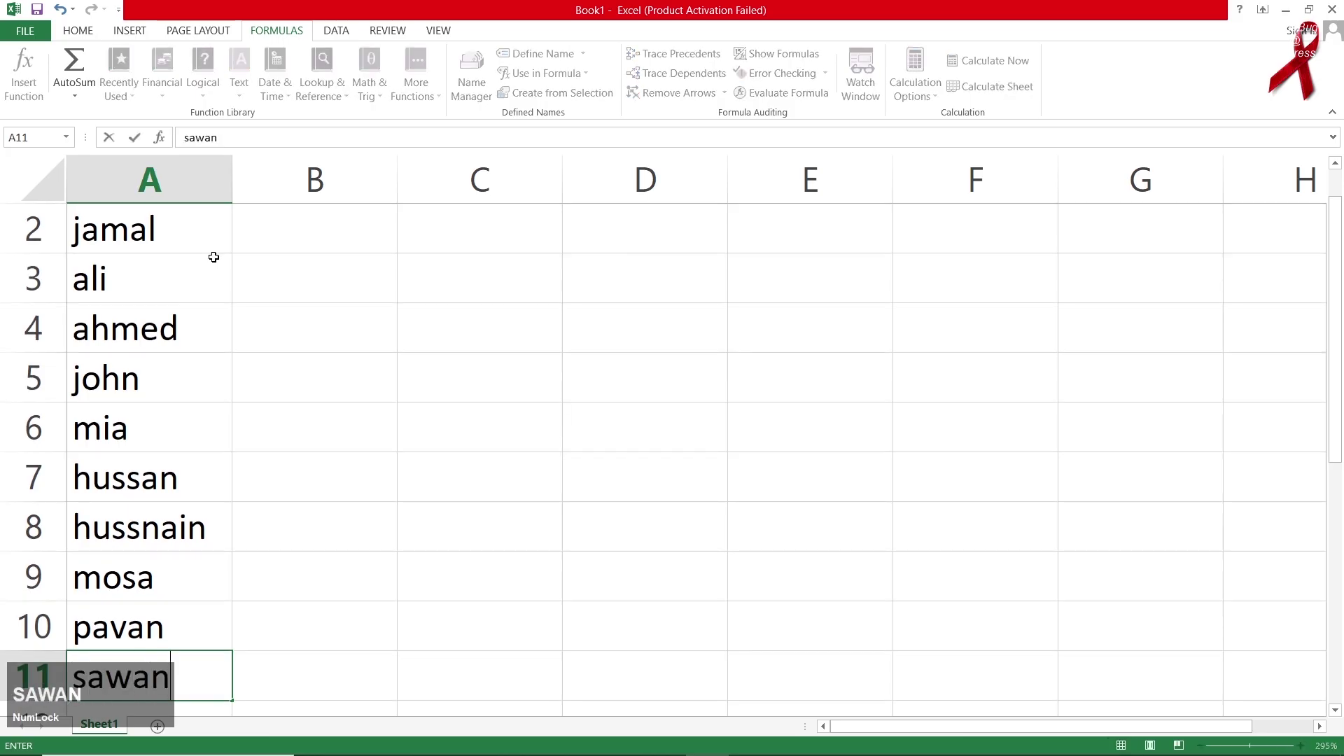
key("Return")
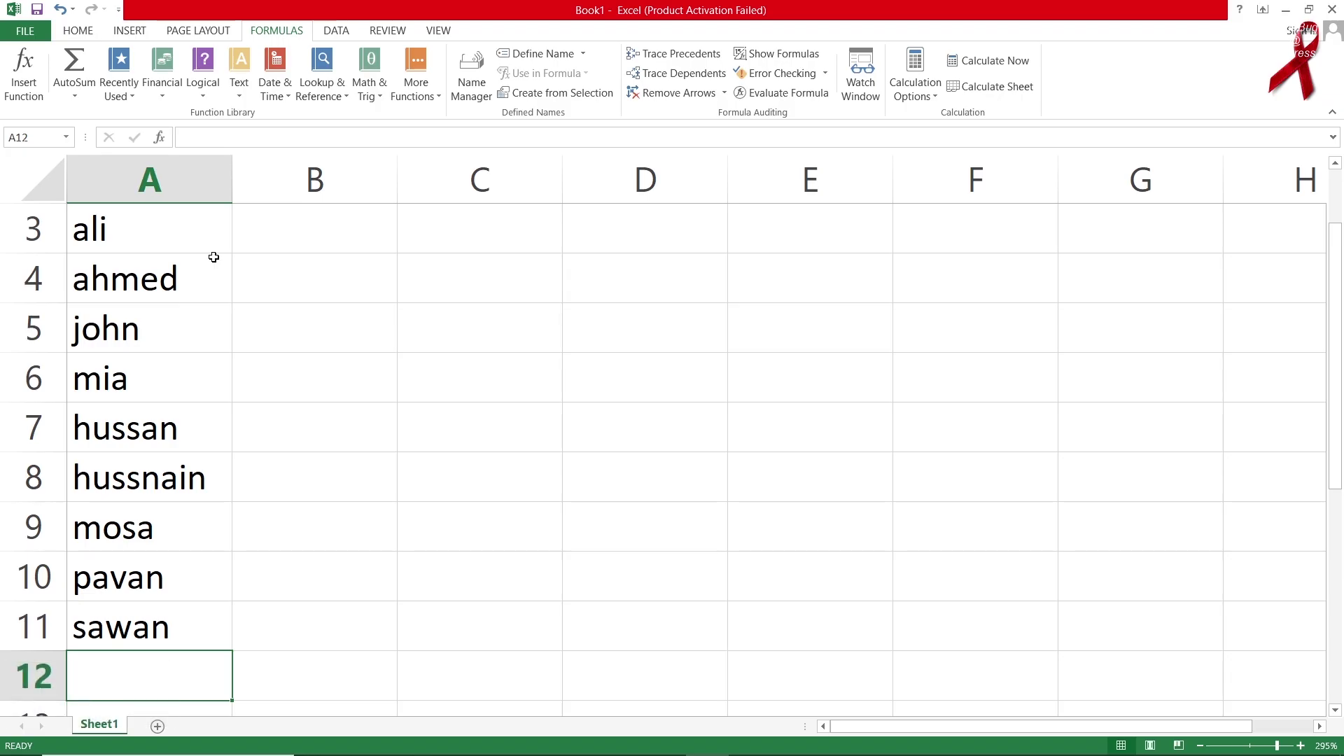
type("mia")
key("BackSpace")
type("emood")
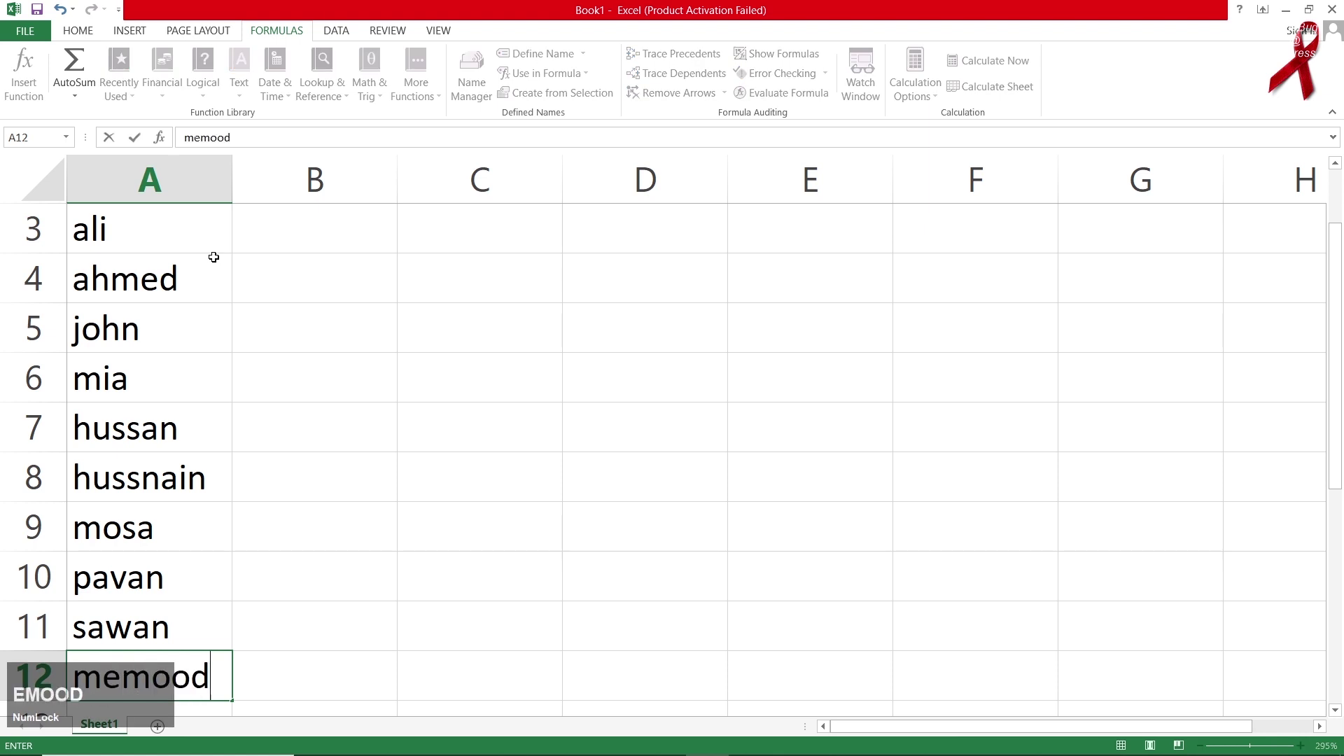
key("Return")
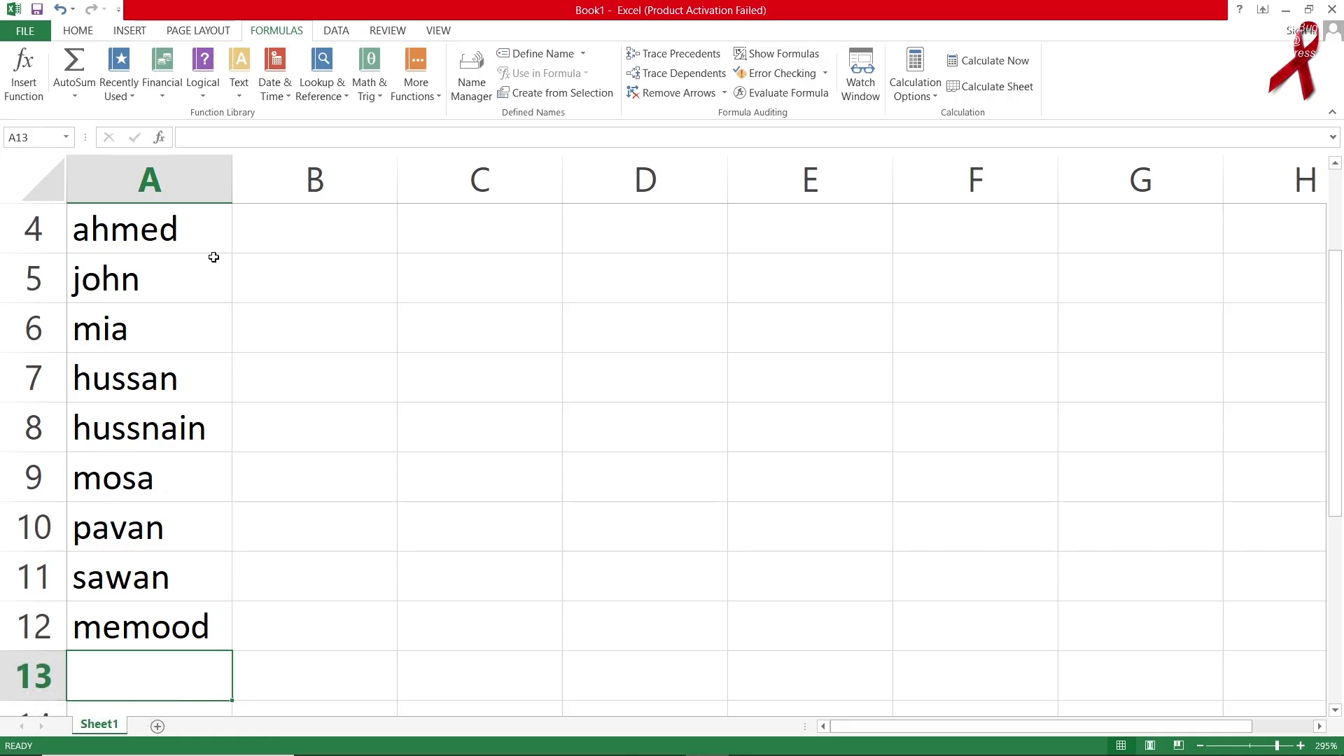
type("haroon")
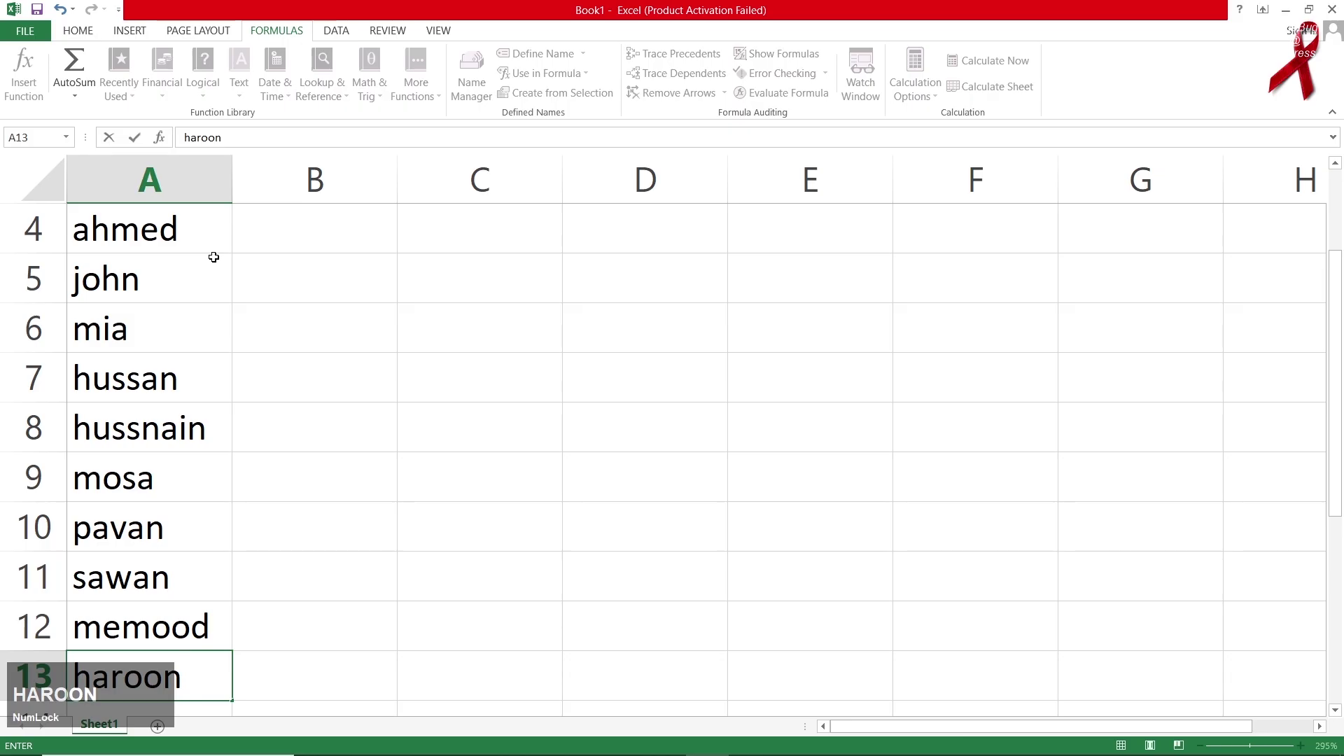
key("Tab")
Step: Enter the eng marks 22, 52, 45 and 85 in cells B2 to B5
key("Up")
key("Up")
key("Up")
key("Up")
key("Up")
key("Up")
key("Up")
key("Up")
key("Up")
key("Up")
key("Up")
key("Up")
key("Down")
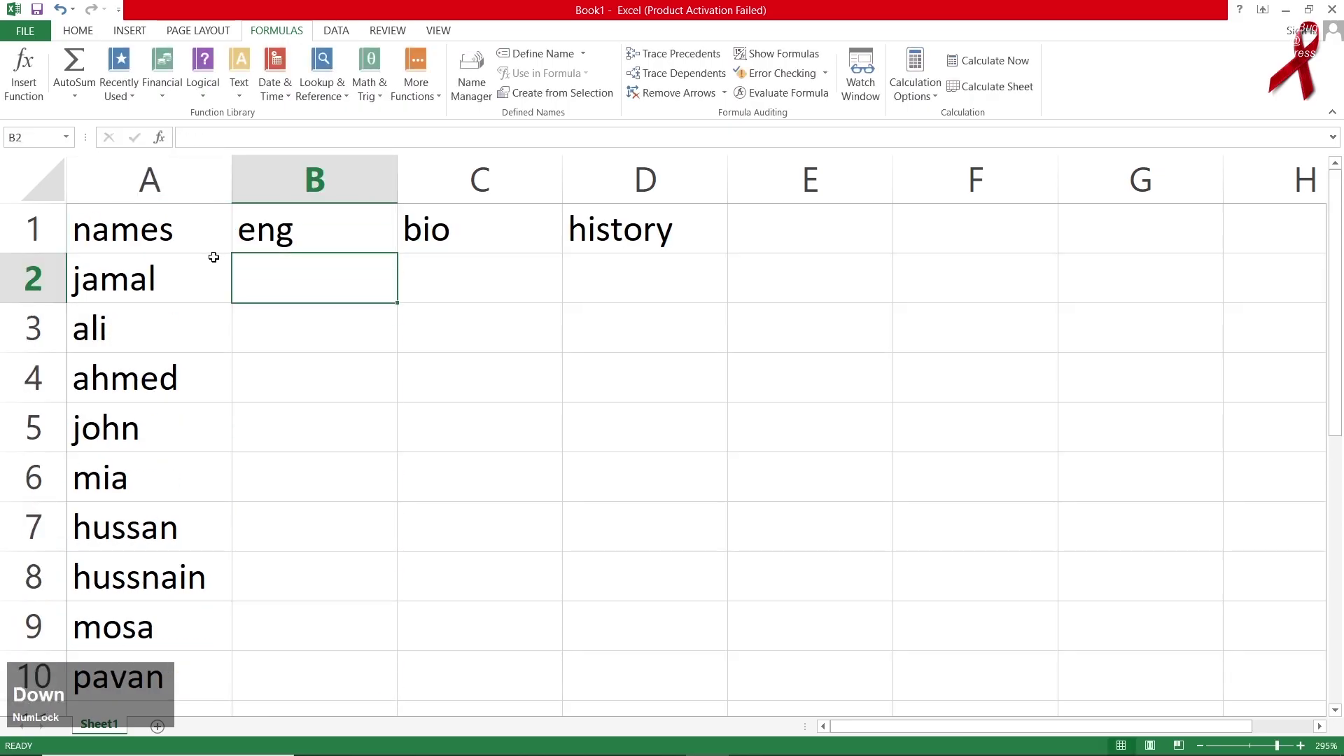
type("22")
key("Return")
type("52")
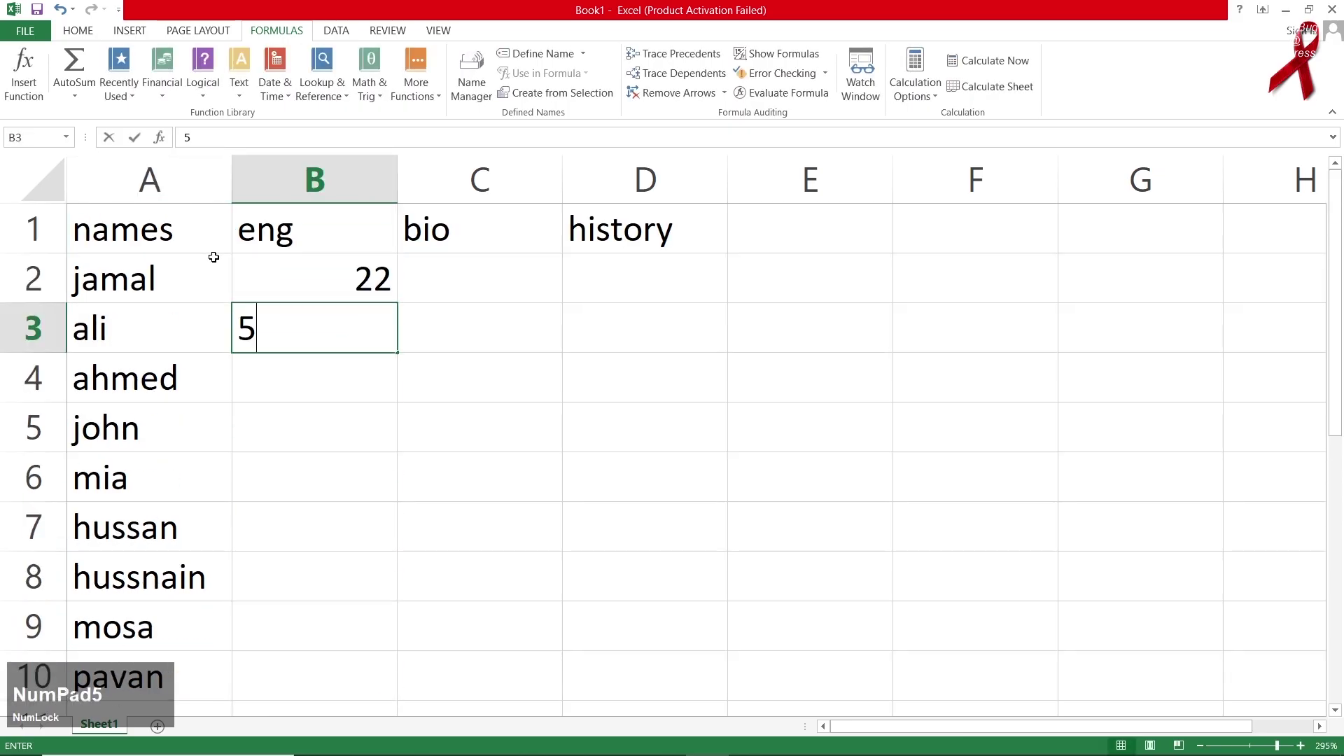
key("Return")
type("45")
key("Return")
type("85")
key("Return")
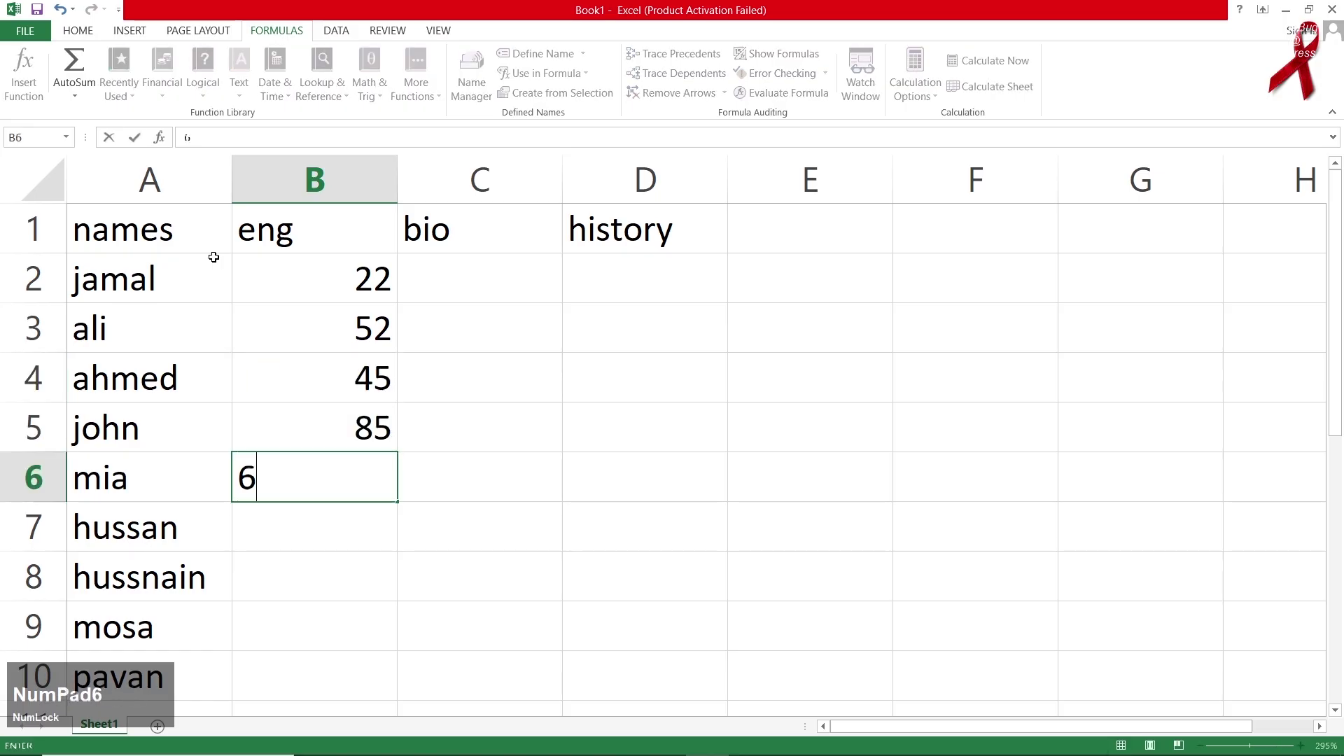
Step: Enter the eng marks 65, 99, 52 and 33 in cells B6 to B9
type("65")
key("Return")
type("99")
key("Return")
type("52")
key("Return")
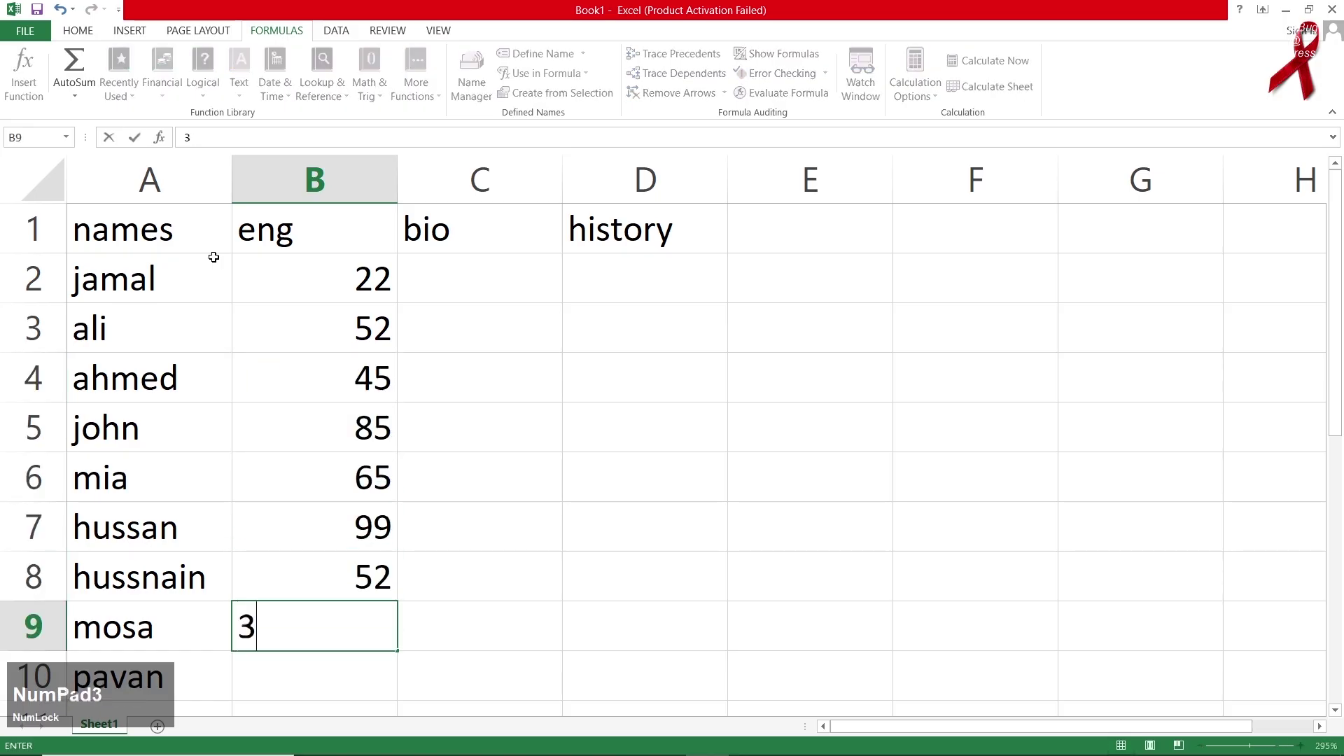
type("33")
key("Return")
Step: Complete the eng column with the marks 12, 52, 54 and 54 in cells B10 to B13
type("12")
key("Return")
type("52")
key("Return")
type("54")
key("Return")
type("54")
key("Return")
type("3")
key("BackSpace")
Step: Enter the bio marks 45, 65, 21 and 33 in cells C2 to C5
key("Right")
key("Up")
key("Up")
key("Up")
key("Up")
key("Up")
key("Up")
key("Up")
key("Up")
key("Up")
key("Up")
key("Up")
key("Up")
key("Up")
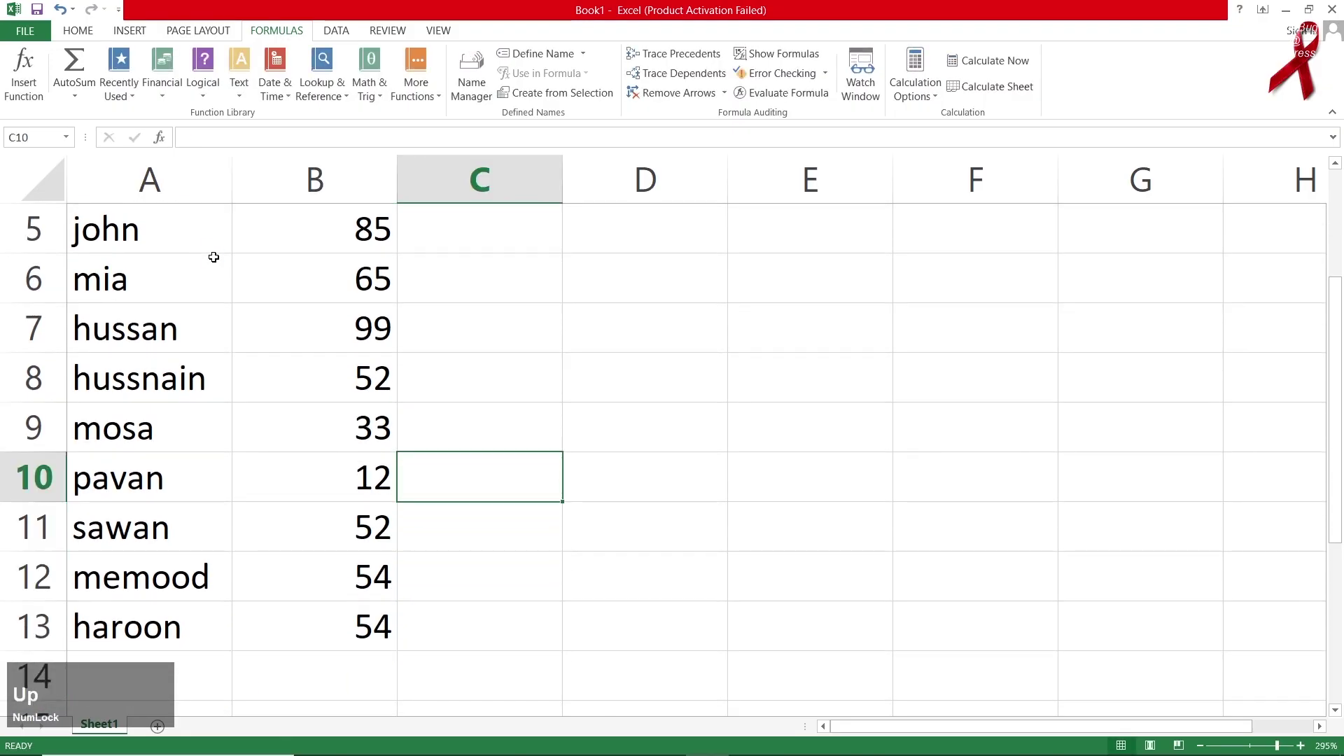
key("Down")
type("45")
key("Return")
type("65")
key("Return")
type("21")
key("Return")
type("33")
key("Return")
Step: Enter the bio marks 25, 54, 45 and 55 in cells C6 to C9
type("25")
key("Return")
type("54")
key("Return")
type("45")
key("Return")
type("55")
key("Return")
Step: Complete the bio column with the marks 12, 22, 14 and 10 in cells C10 to C13
type("12")
key("Return")
type("22")
key("Return")
type("14")
key("Return")
type("10")
key("Return")
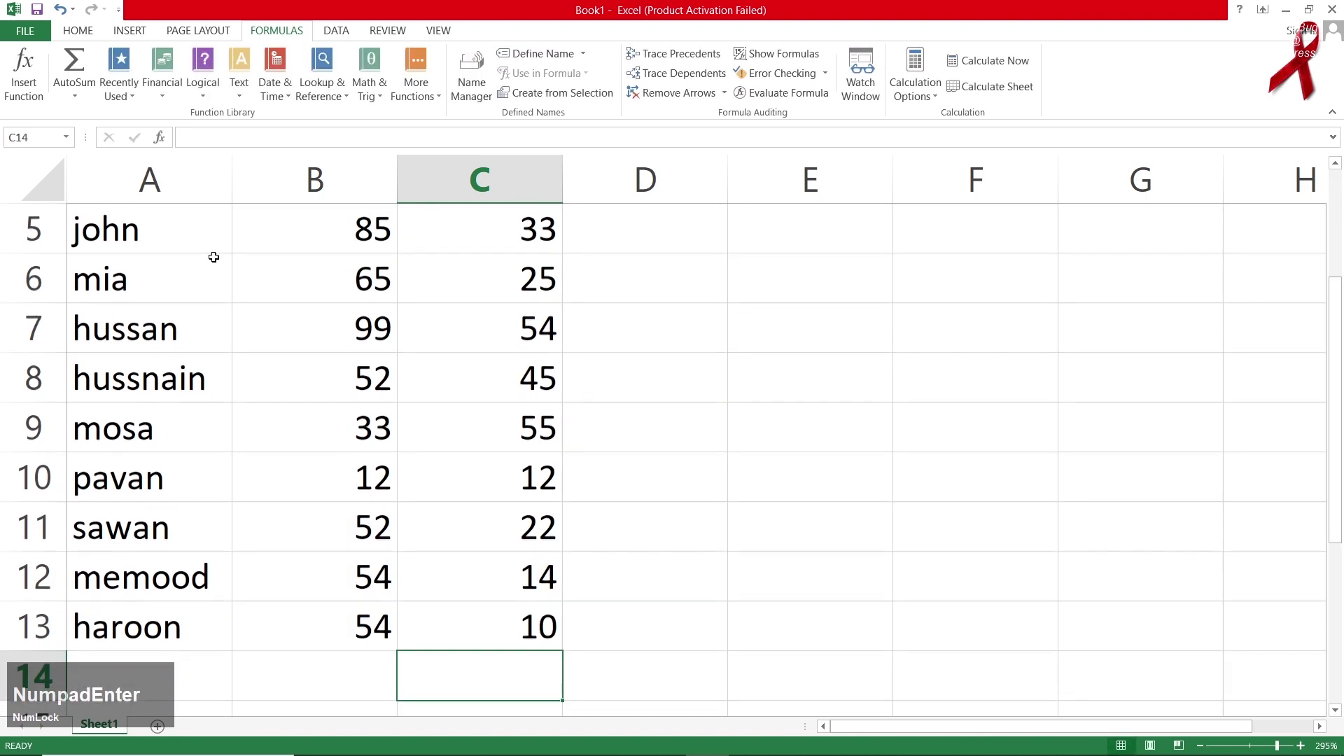
Step: Enter the history marks 12 and 52 in cells D2 and D3
key("Up")
key("Right")
key("Up")
key("Up")
key("Up")
key("Up")
key("Up")
key("Up")
key("Up")
key("Up")
key("Up")
key("Up")
key("Up")
key("Up")
key("Down")
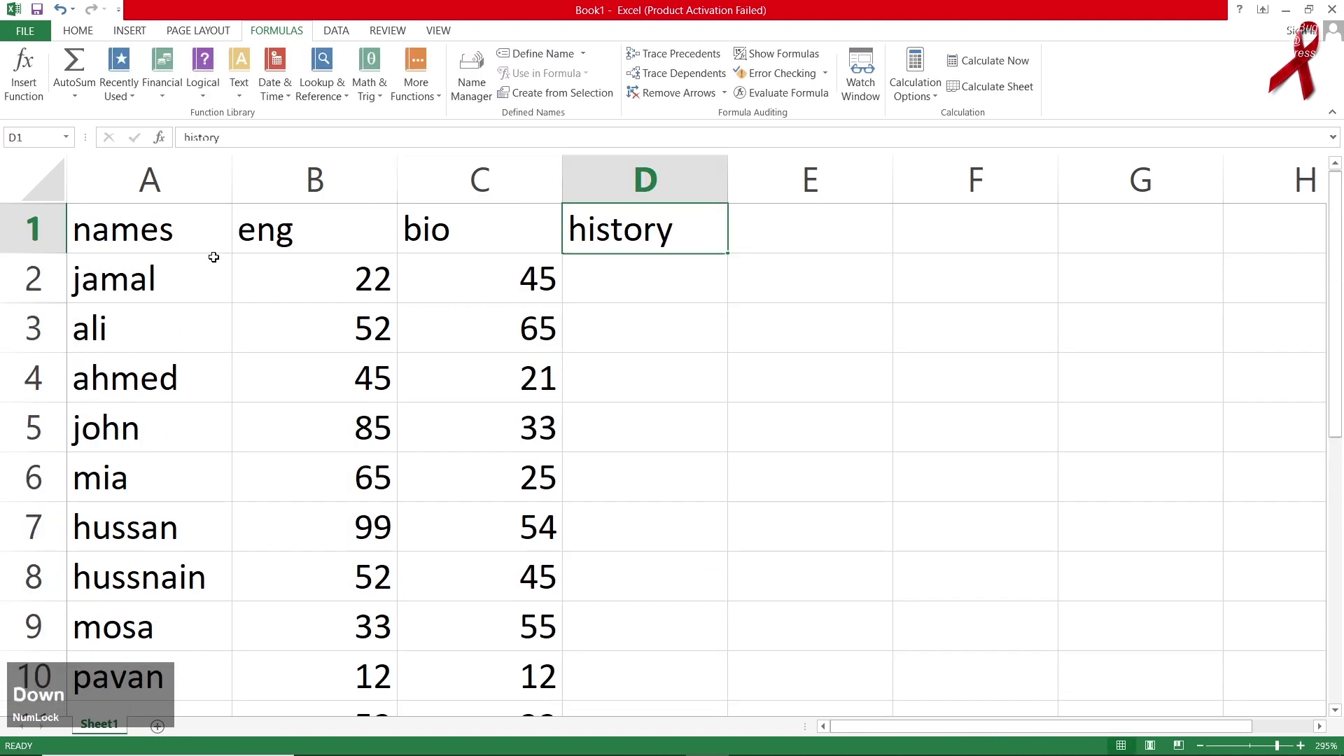
type("12")
key("Return")
type("52")
key("Return")
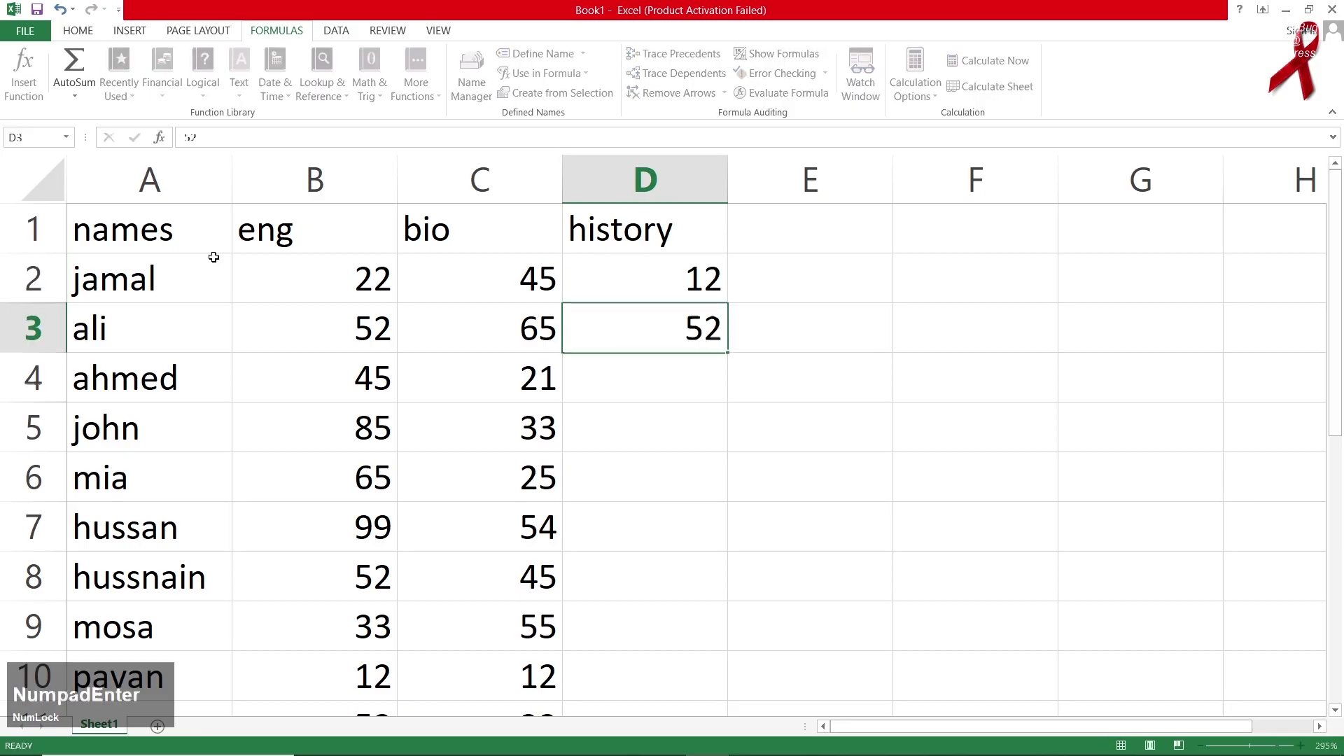
Step: Enter the history marks 44 in cell D4 and 41 in cell D5
type("2")
key("Return")
type("5")
key("Up")
type("44")
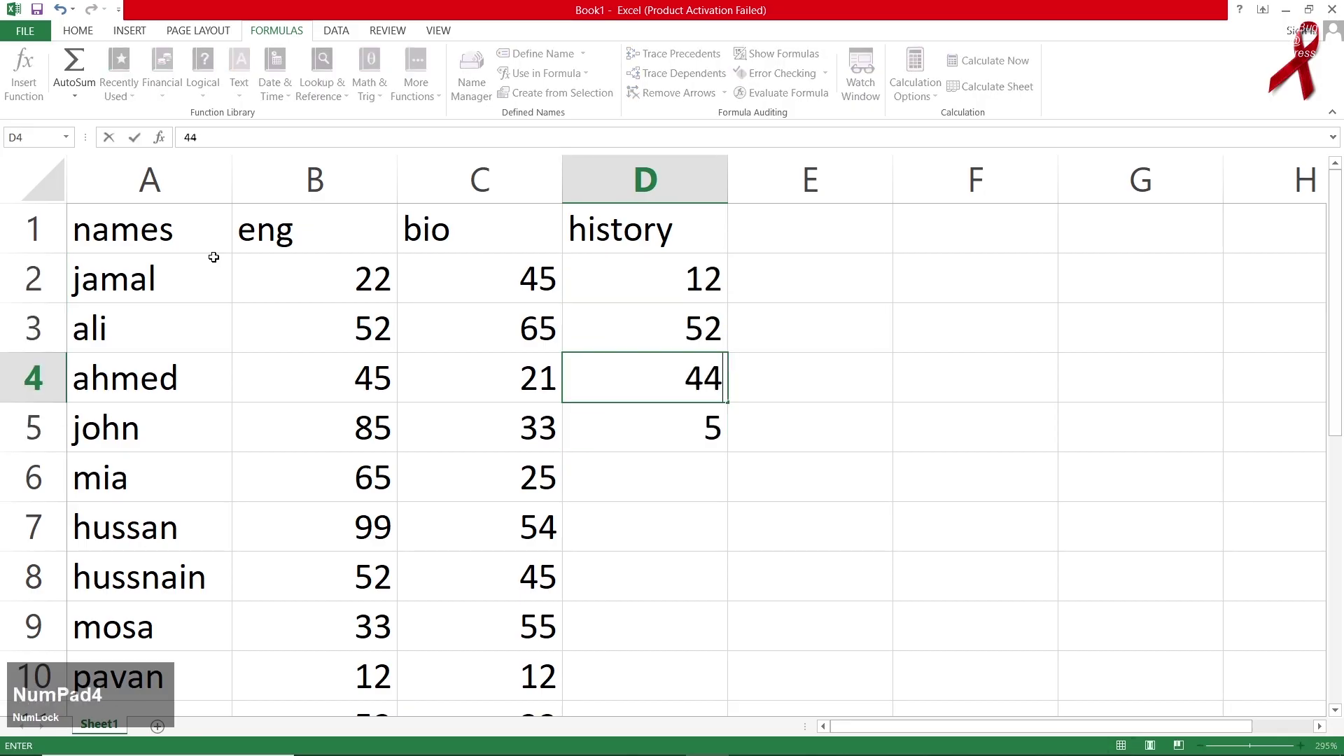
key("Down")
type("41")
key("Return")
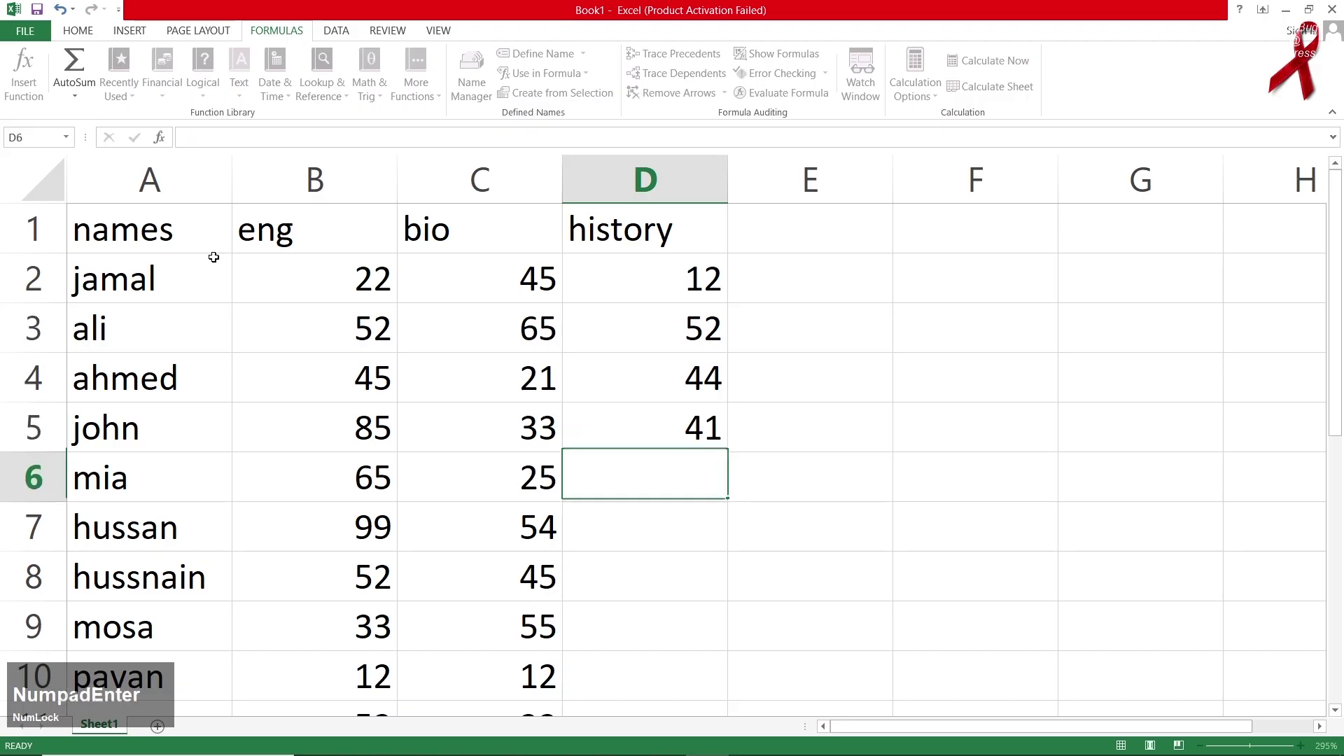
Step: Enter the history marks 25, 69, 52 and 32 in cells D6 to D9
type("25")
key("Return")
type("69")
key("Return")
type("52")
key("Return")
type("32")
key("Return")
Step: Complete the history column with the marks 45, 41, 25 and 74 in cells D10 to D13
type("45")
key("Return")
type("41")
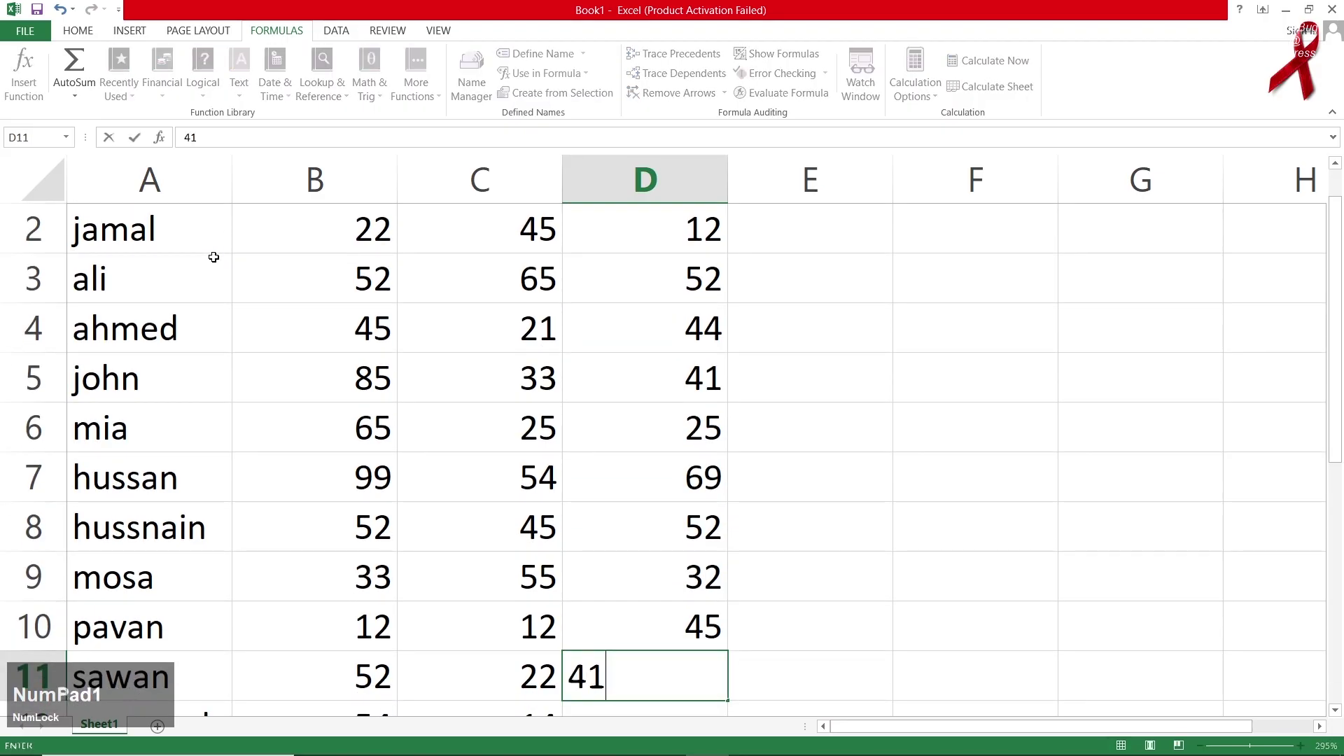
key("Return")
type("25")
key("Return")
type("74")
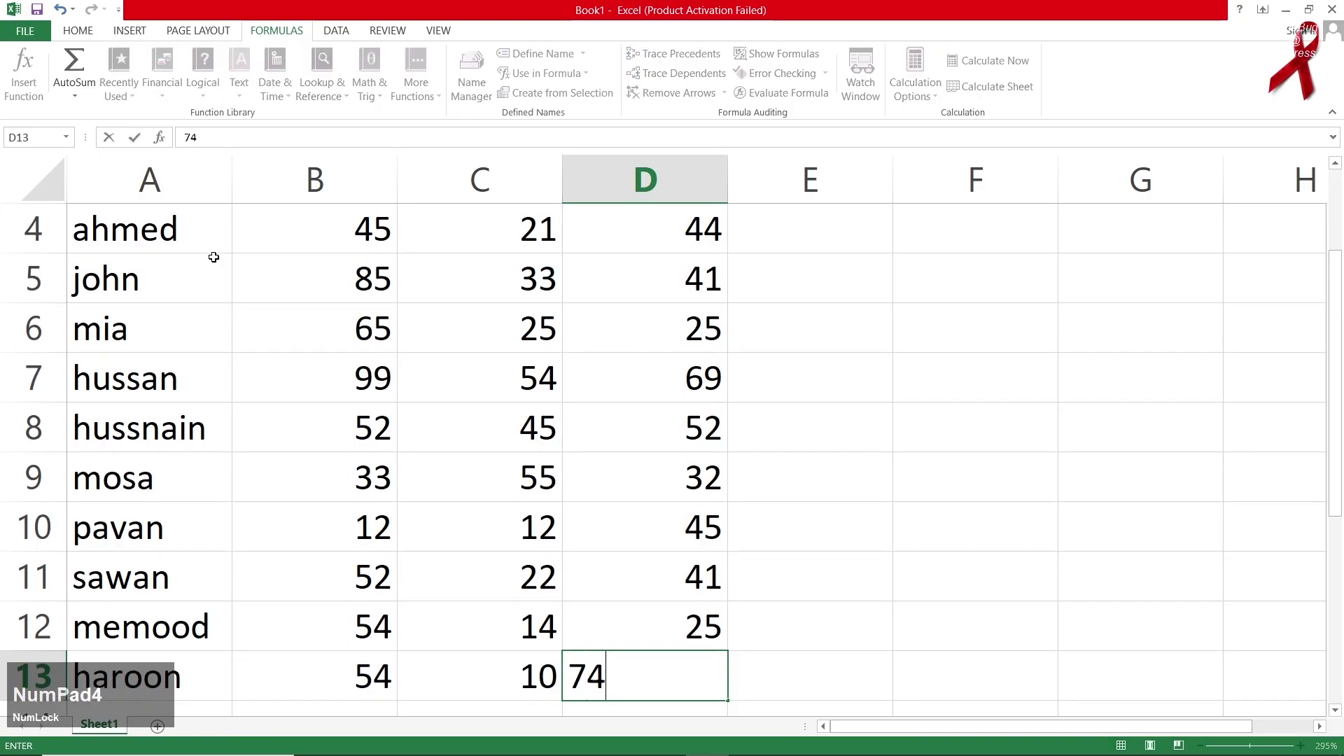
key("Return")
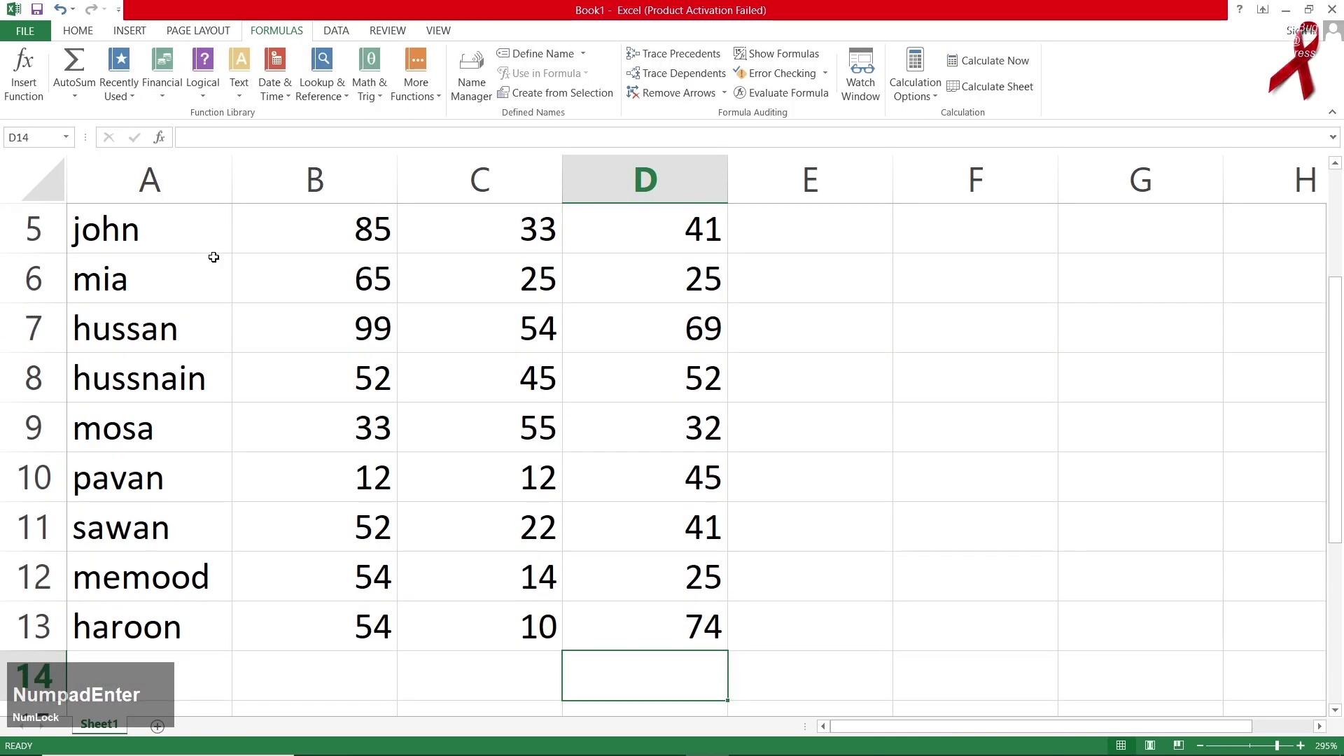
Step: Total the eng marks in cell B14 with AutoSum
left_click(235, 273)
scroll(294, 420, "down", 5)
left_click(311, 532)
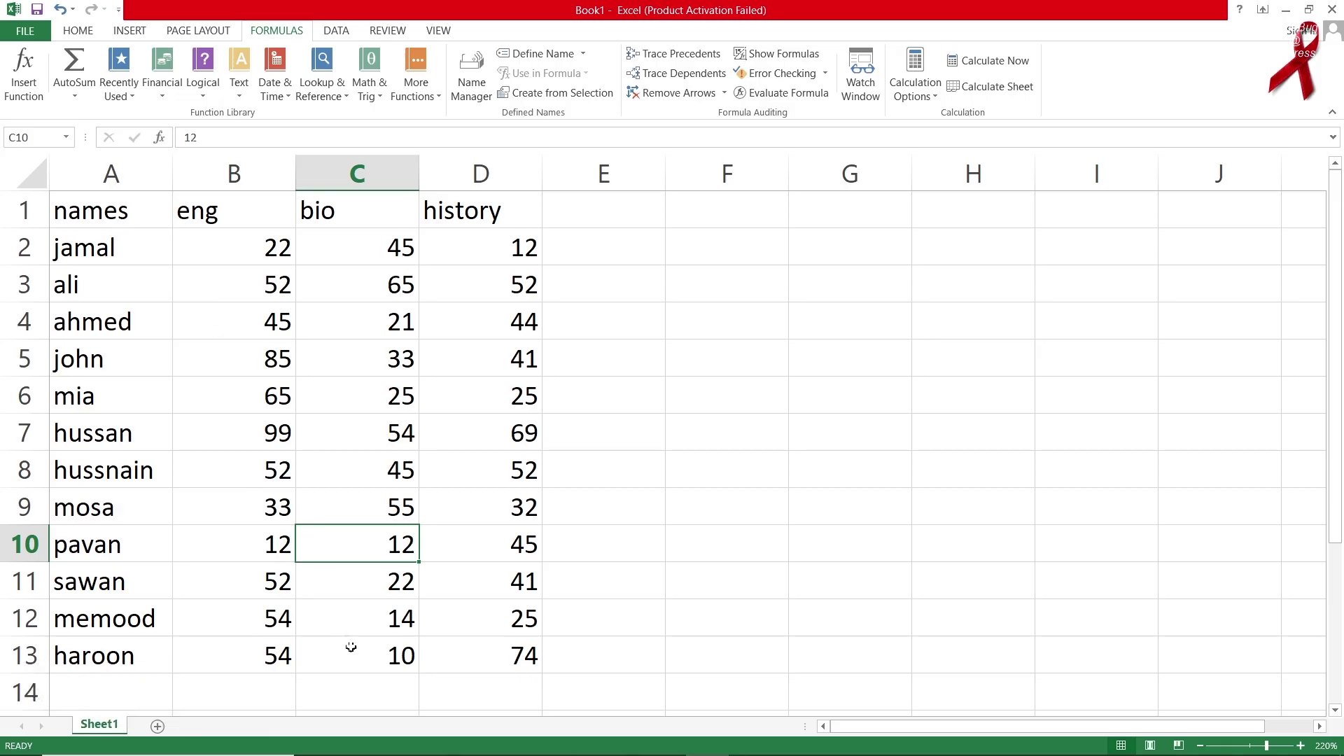
scroll(360, 573, "down", 1)
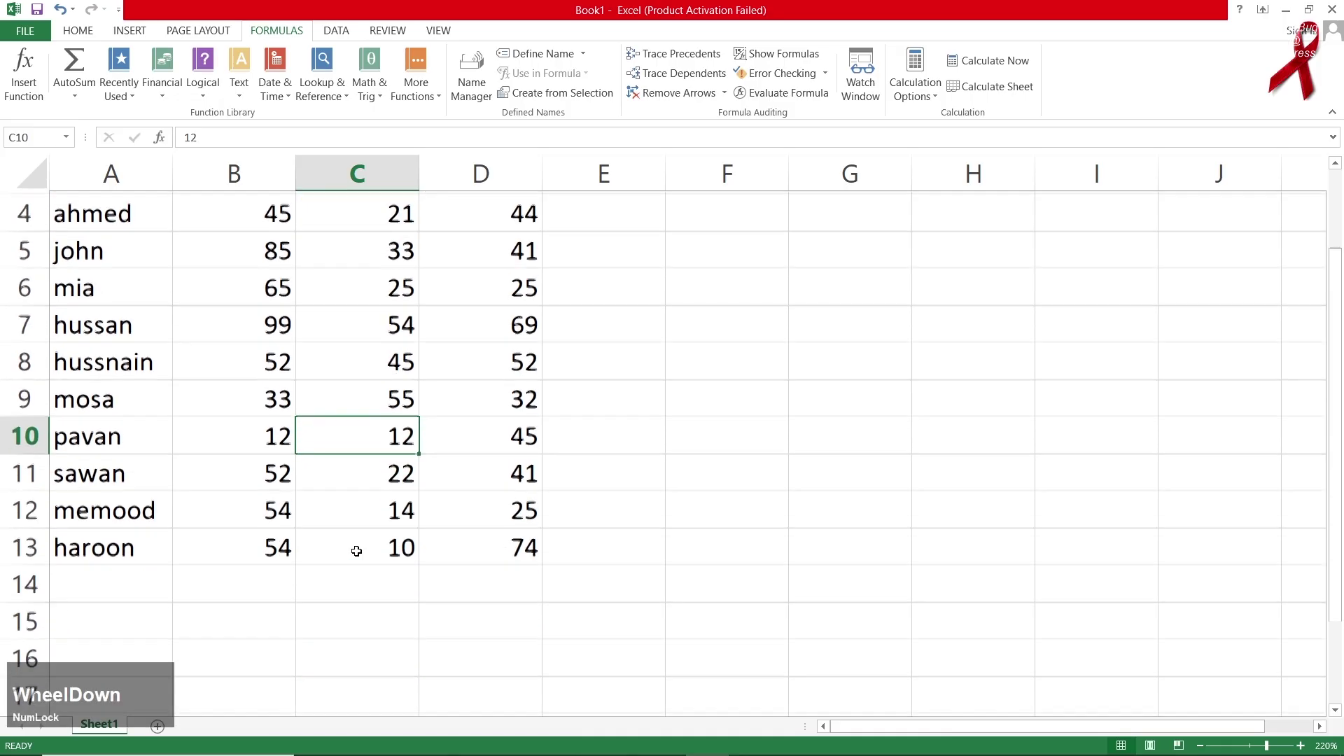
left_click(275, 580)
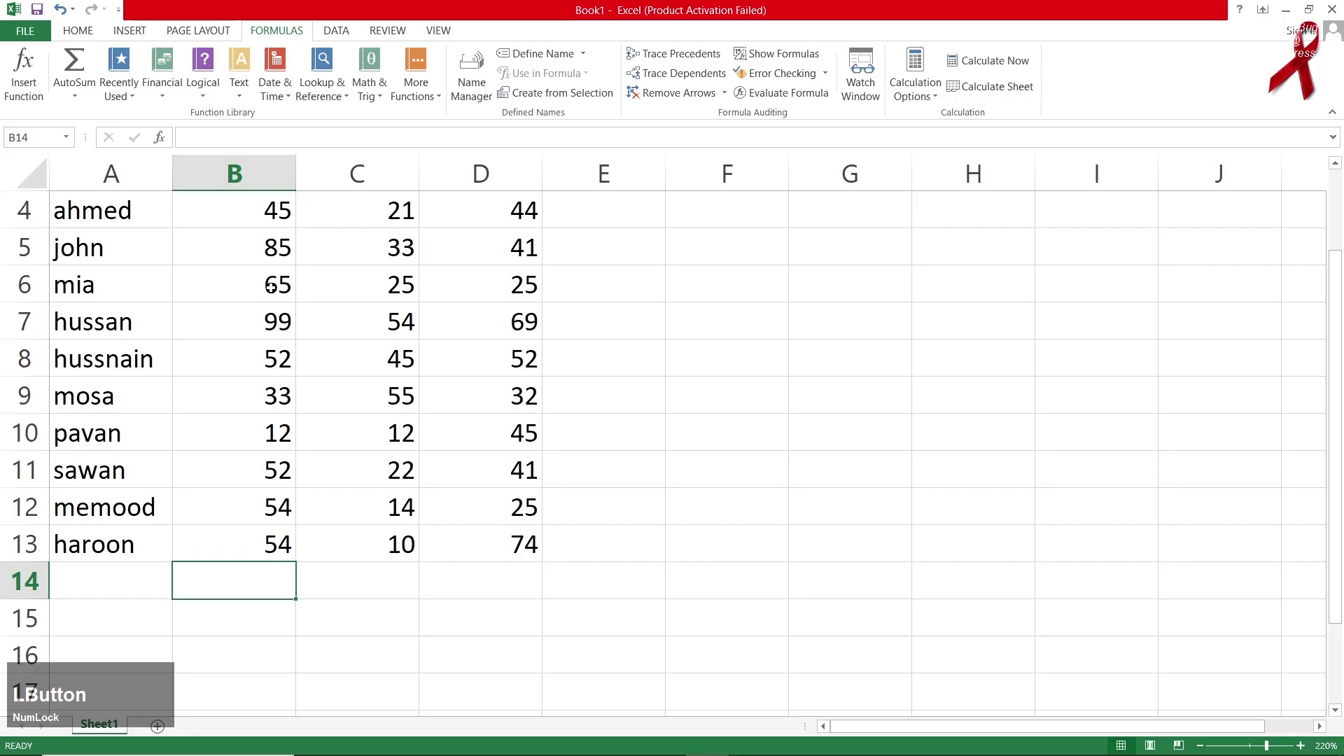
scroll(257, 466, "up", 1)
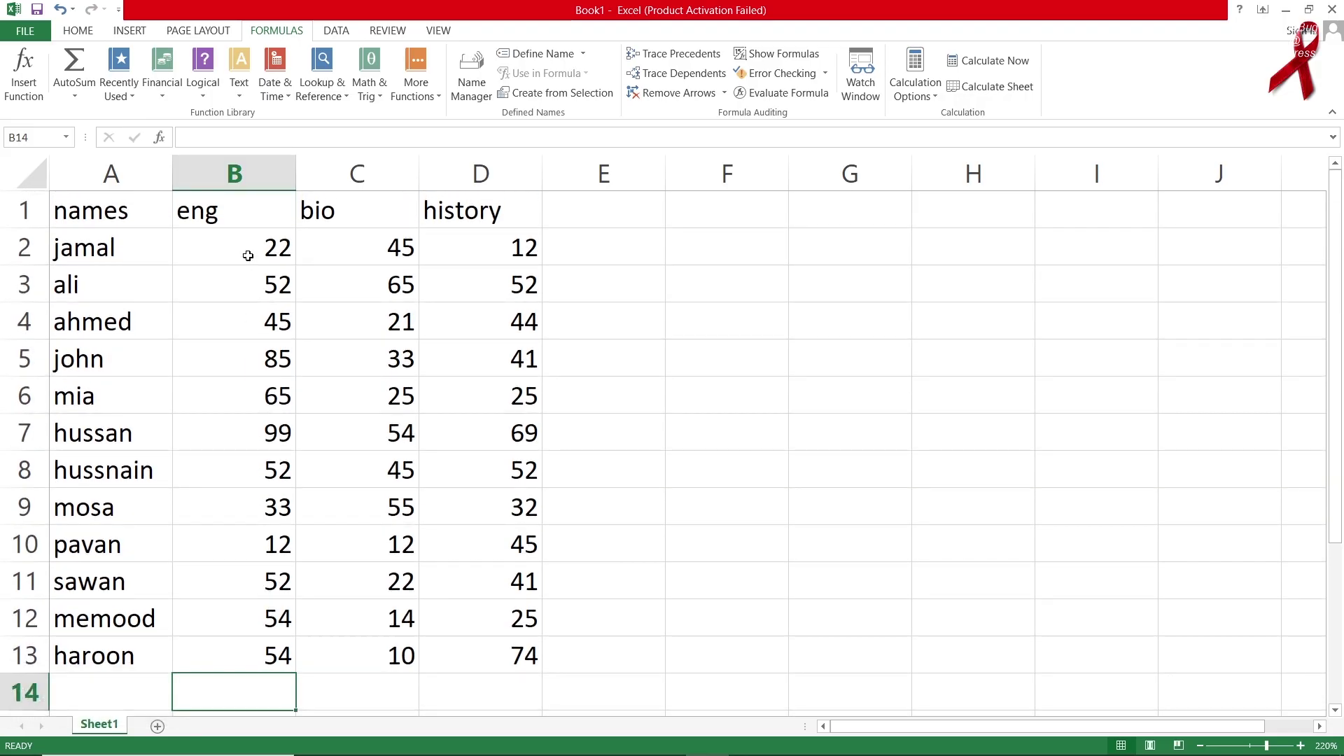
scroll(260, 648, "down", 1)
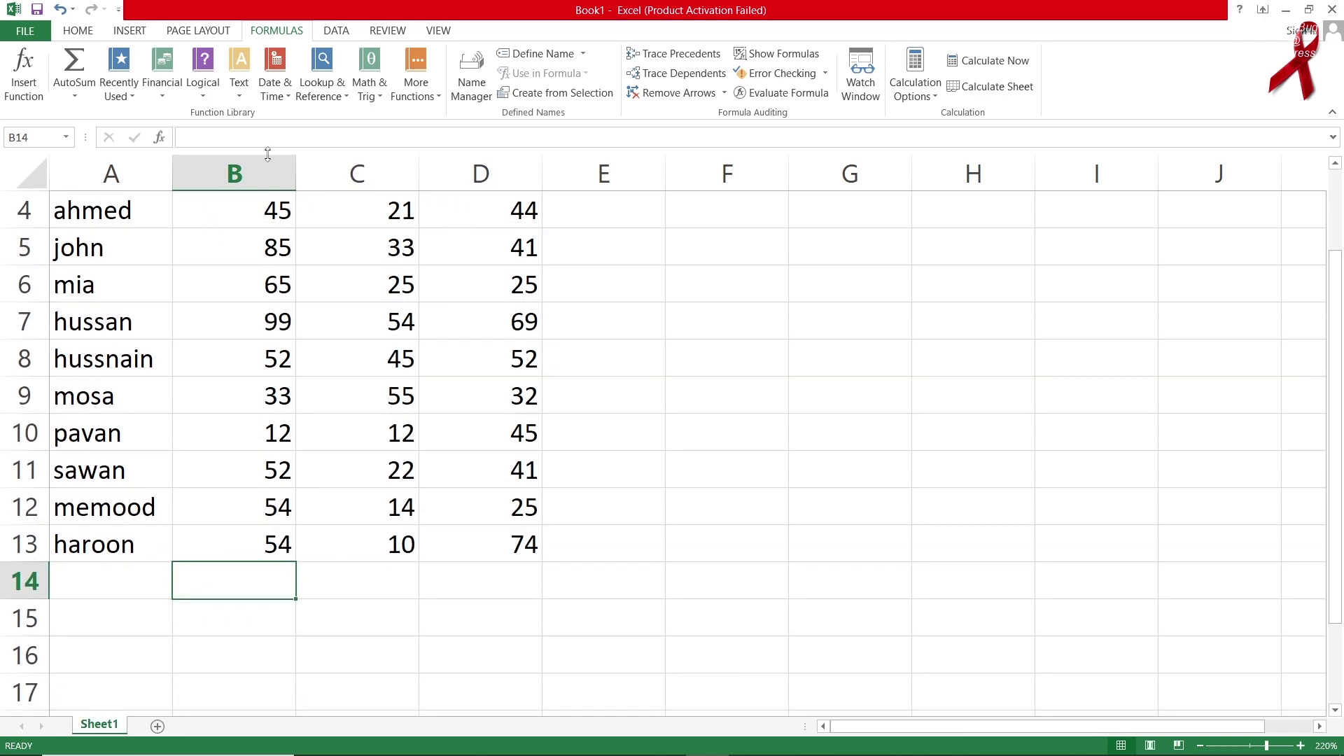
left_click(81, 68)
key("Return")
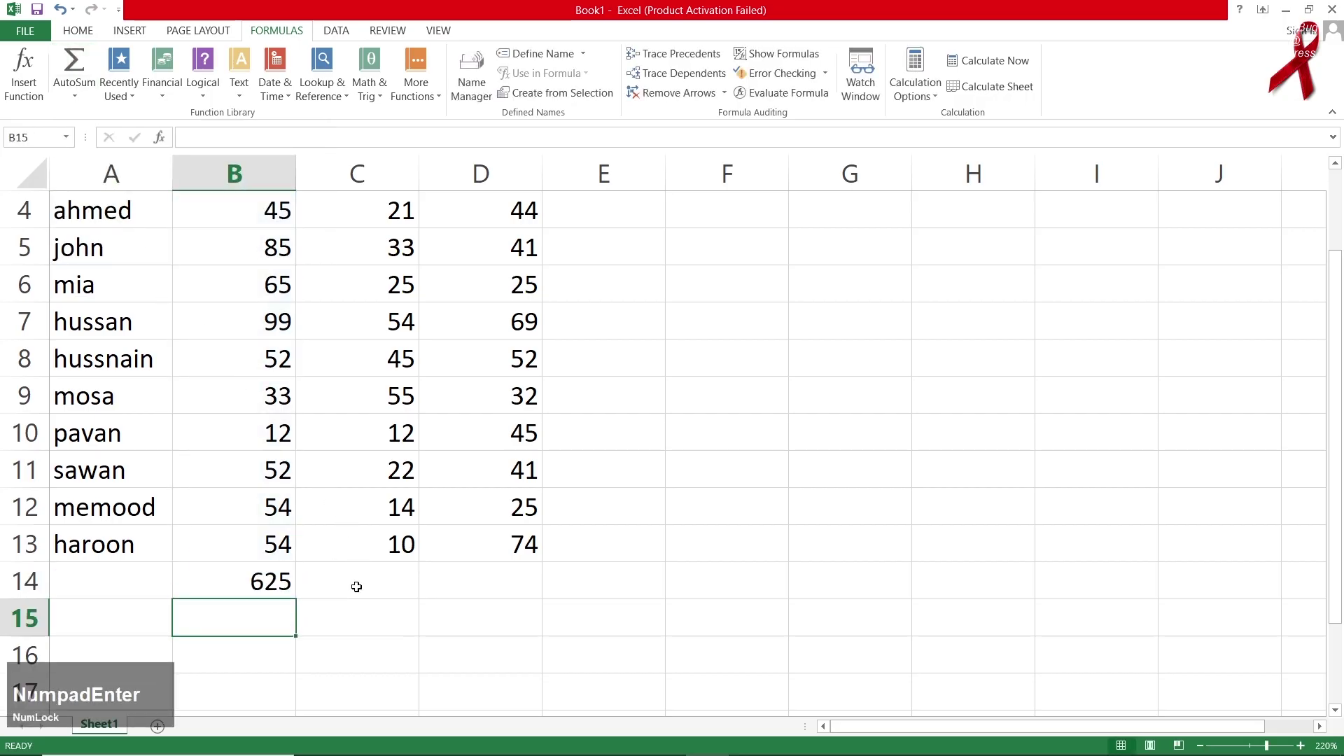
Step: Use AutoSum to total C2:C13 in cell C14 and D2:D13 in cell D14
left_click(355, 585)
left_click(72, 62)
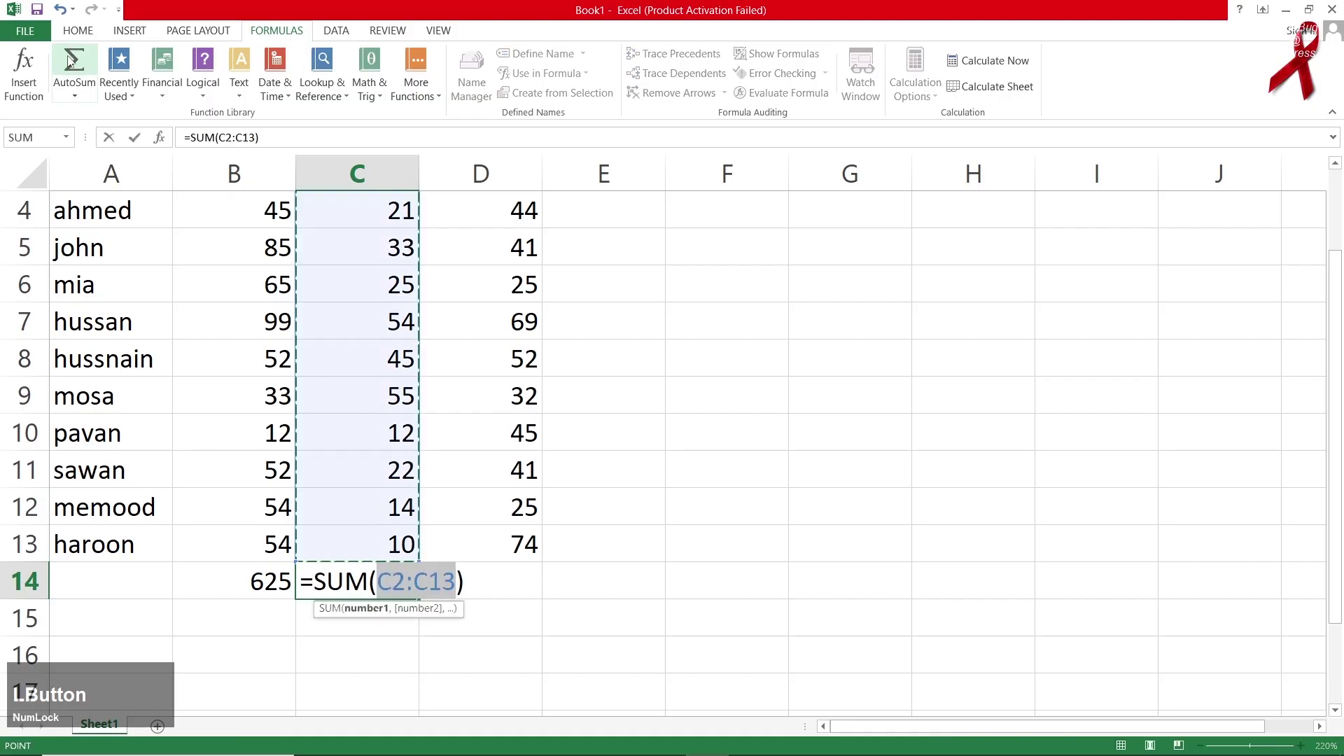
key("KP_Enter")
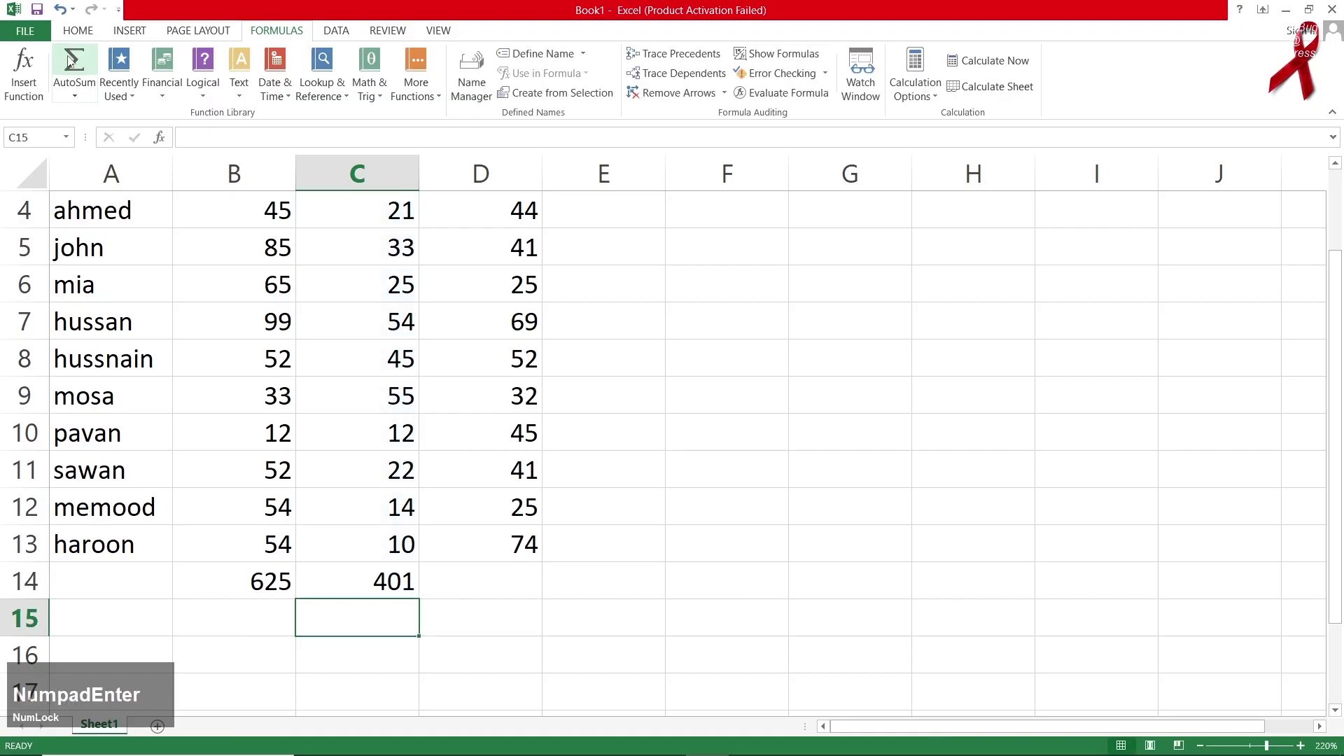
left_click(467, 584)
scroll(451, 420, "up", 1)
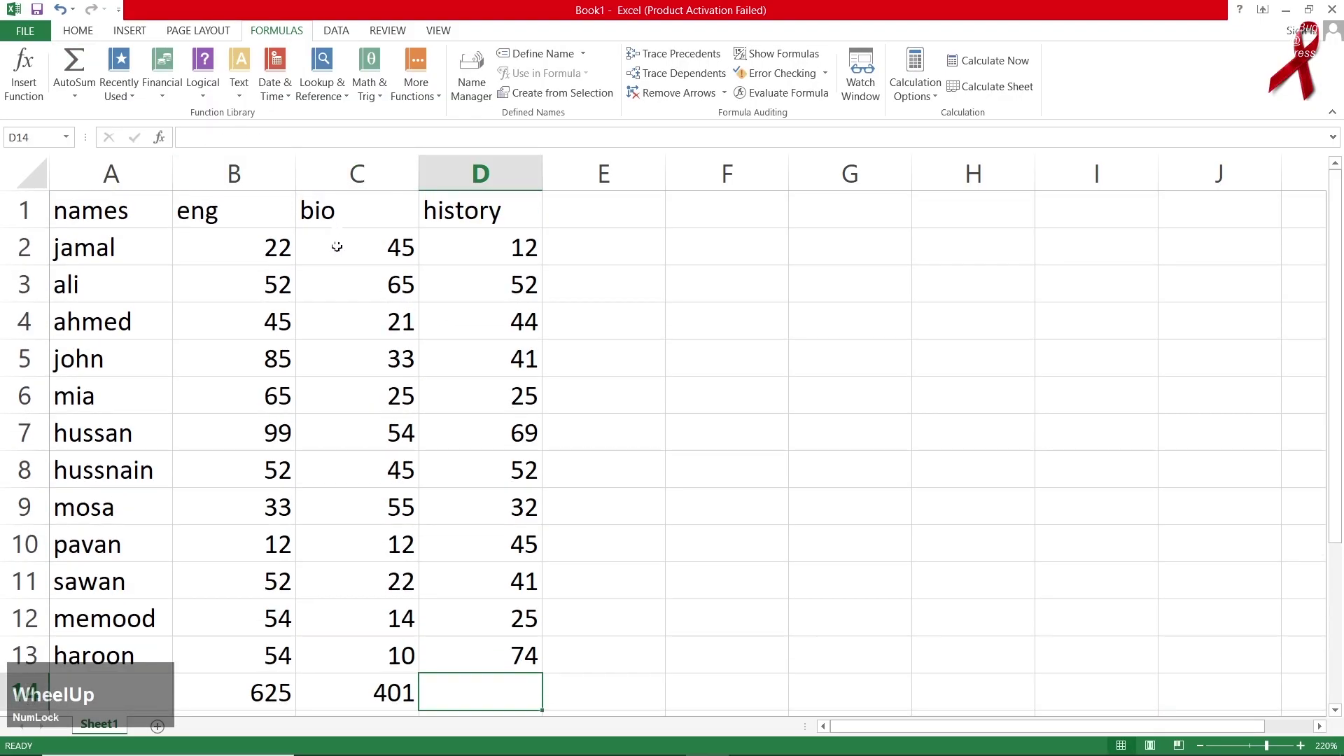
scroll(474, 576, "down", 1)
left_click(73, 61)
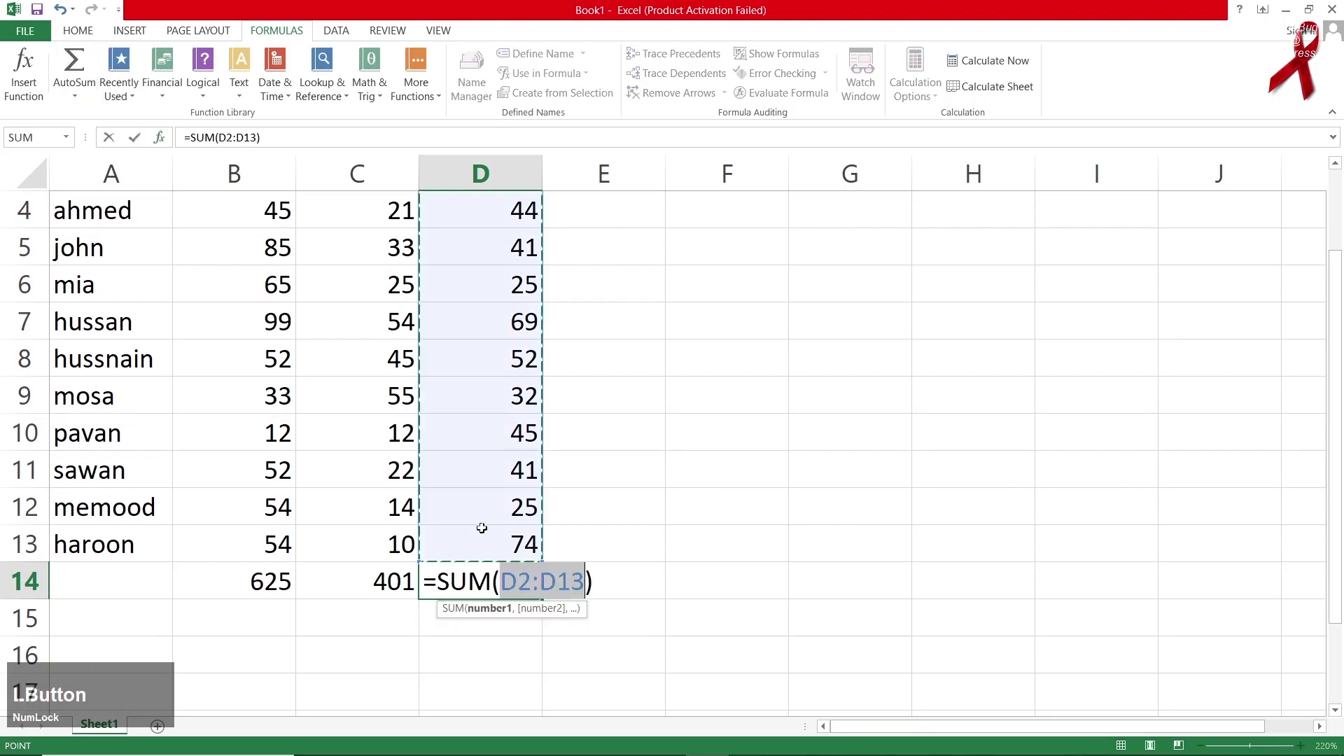
key("KP_Enter")
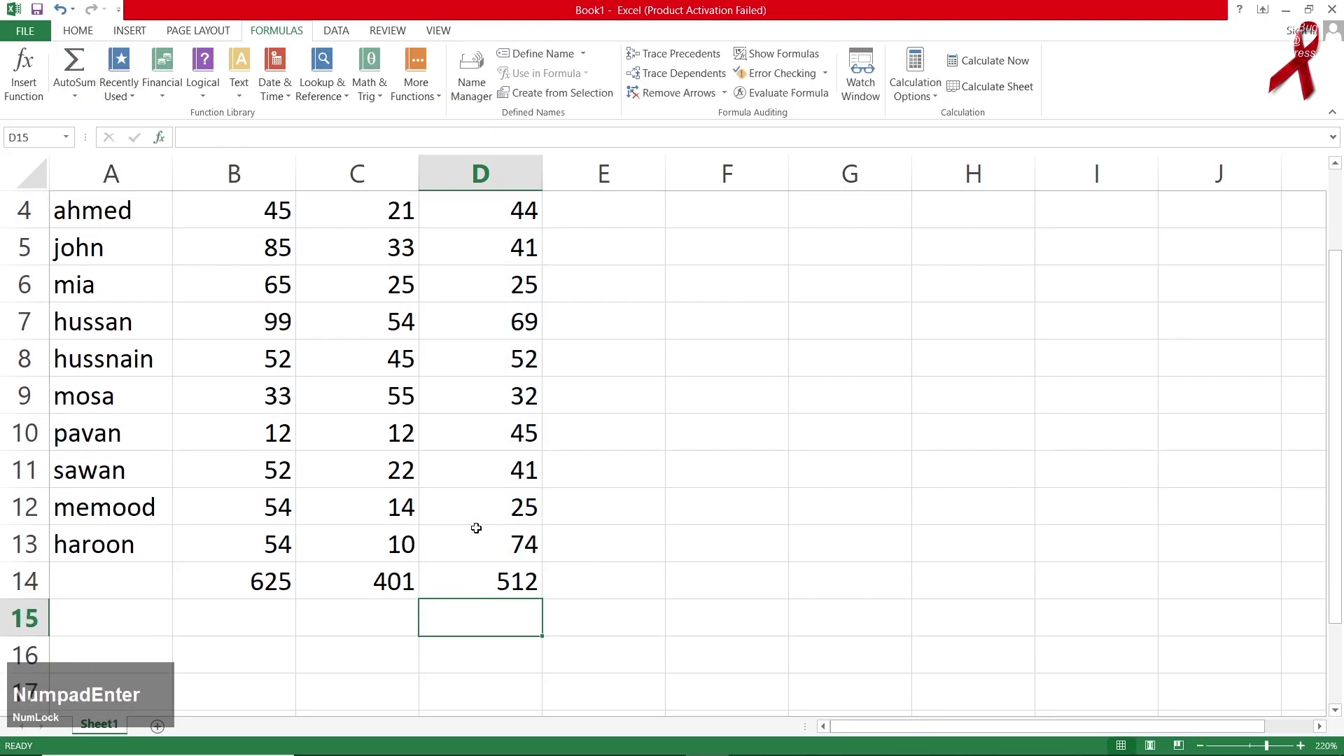
Step: Label the sums row by entering "total" in cell A14
left_click(141, 587)
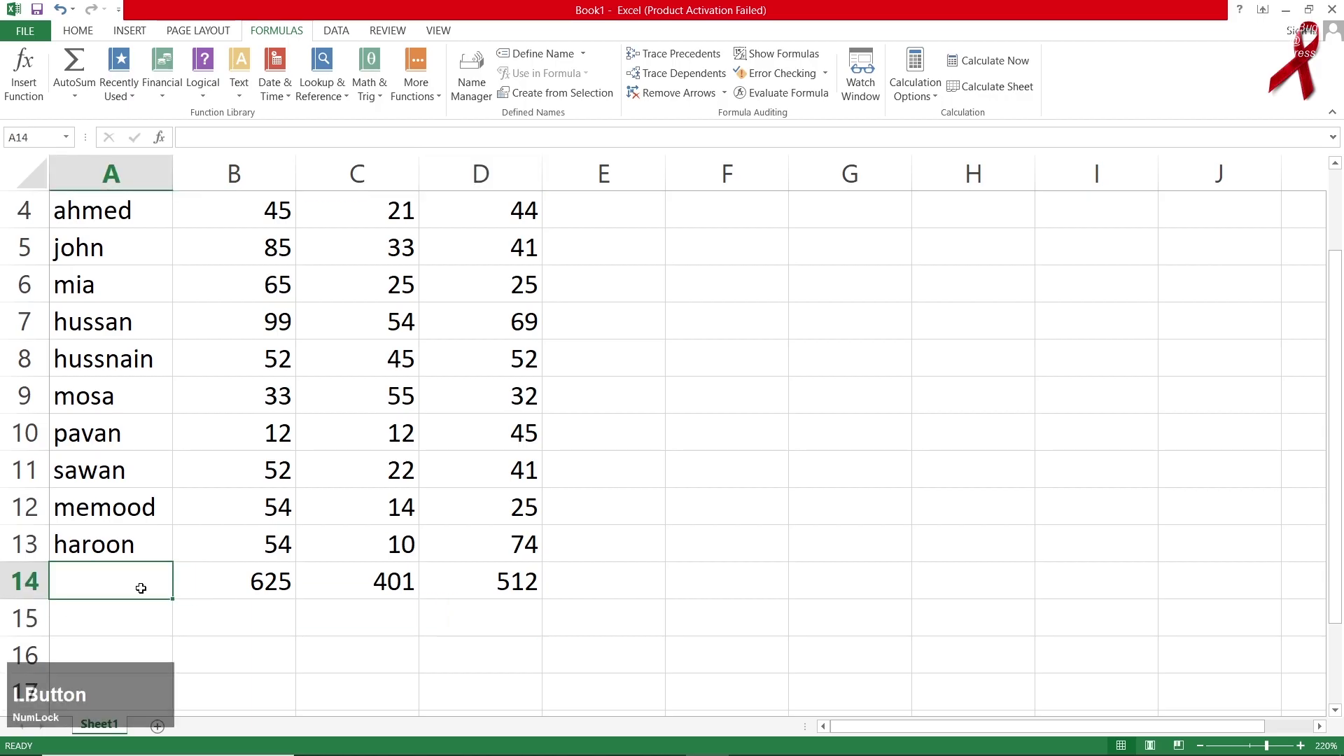
type("total")
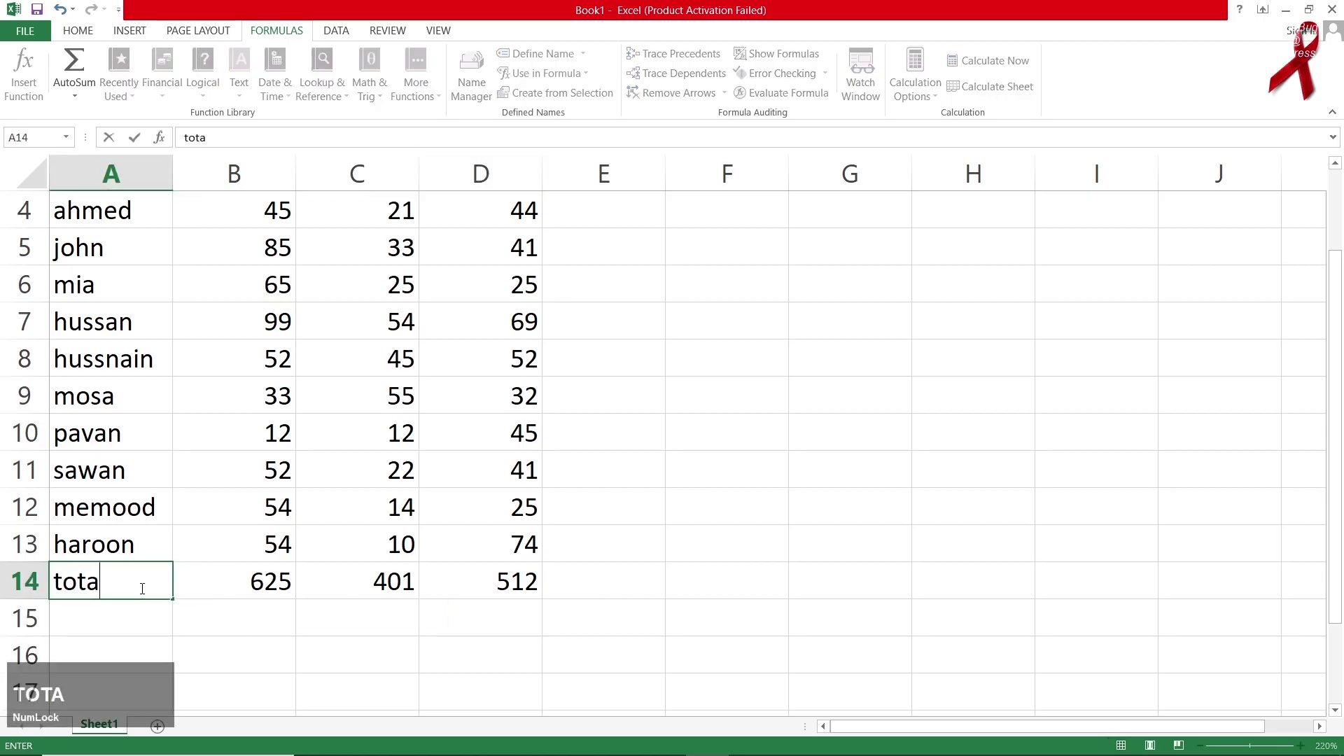
left_click(214, 602)
Step: Fill the total row, cells A14 to D14, with the standard orange colour
left_click_drag(125, 593, 450, 581)
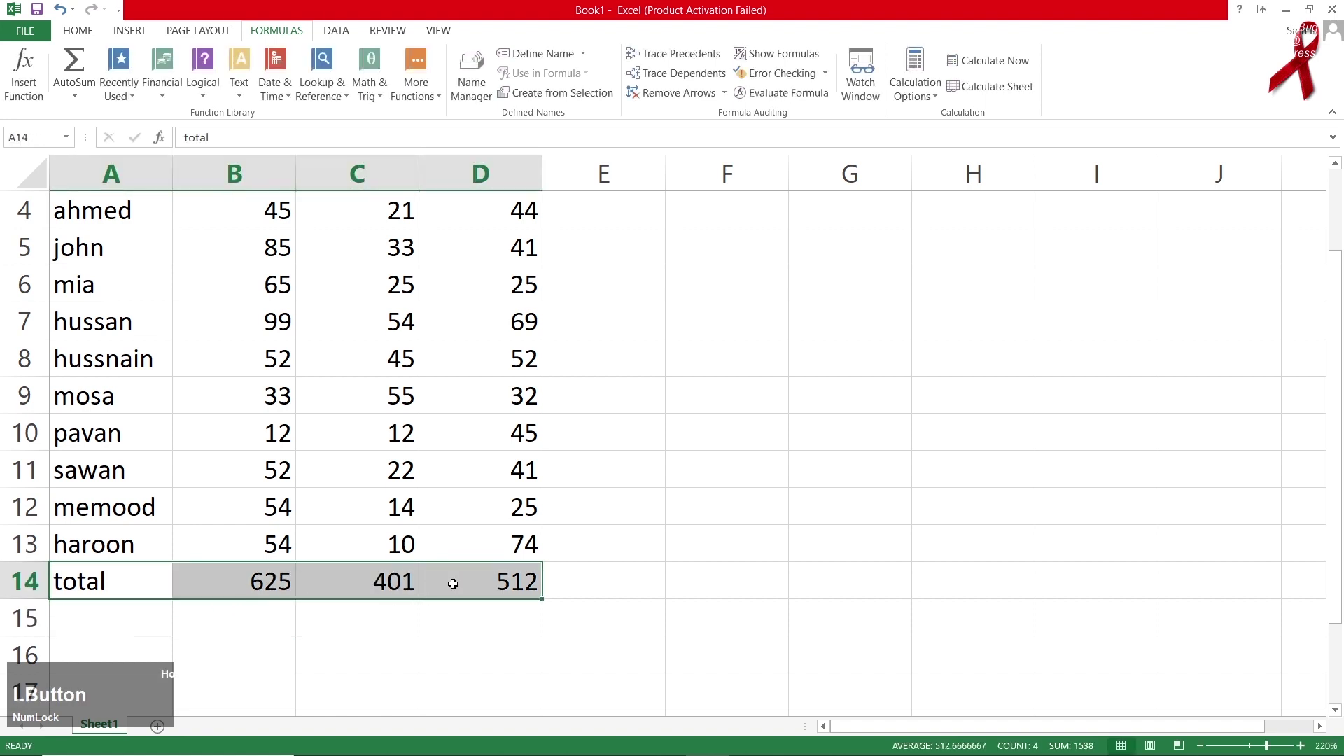
left_click(77, 31)
left_click(288, 85)
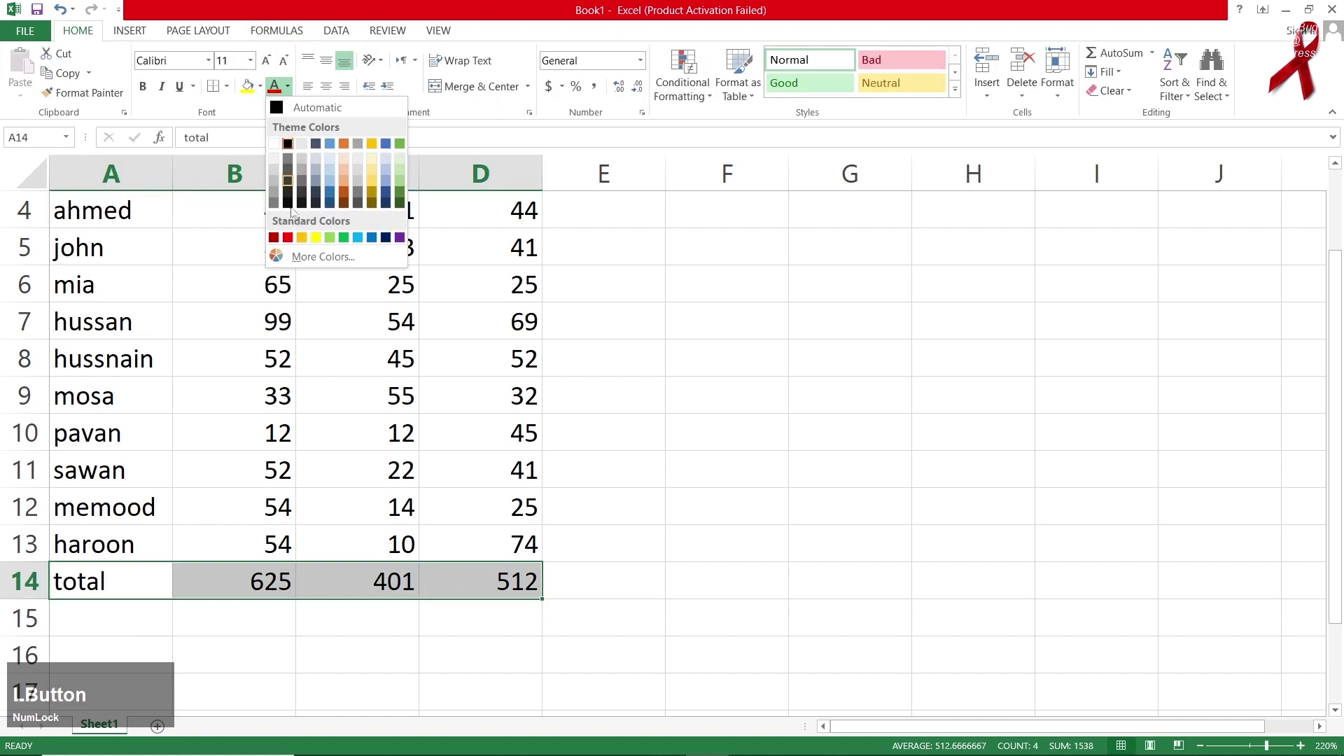
left_click(259, 86)
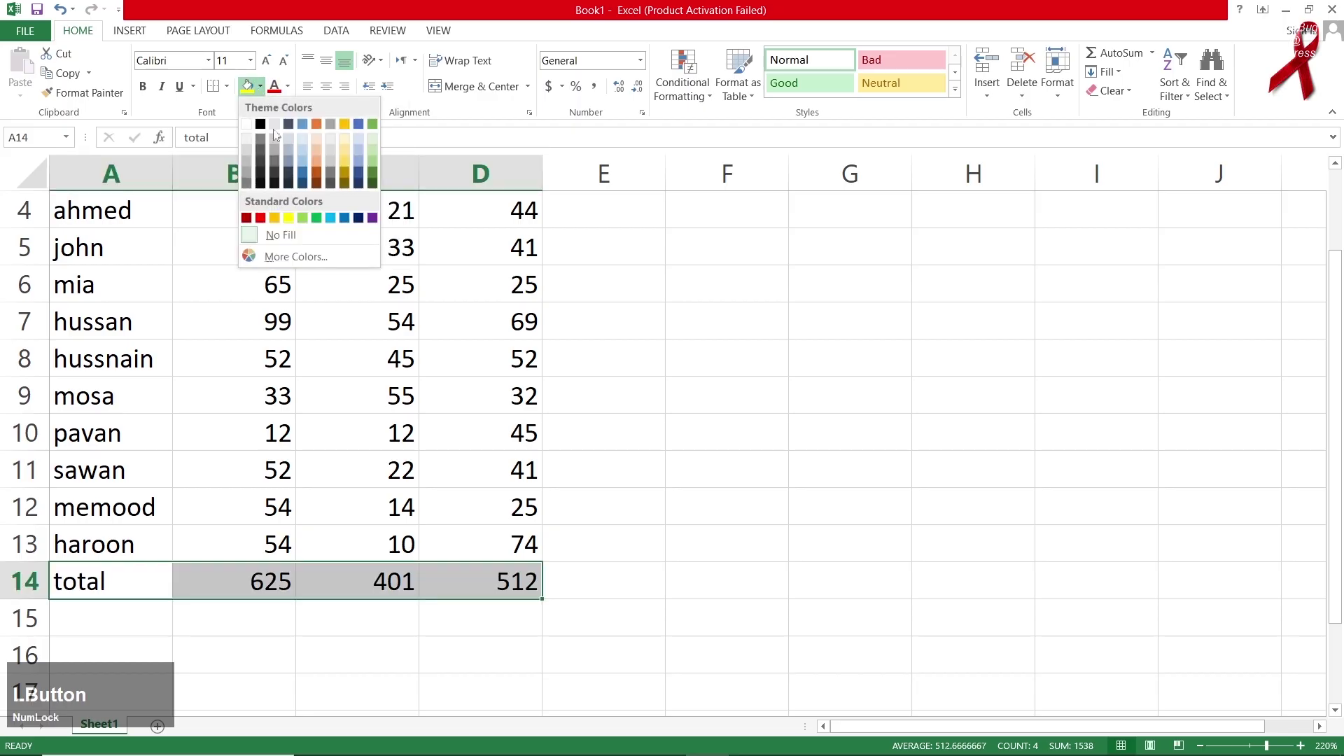
left_click(274, 220)
left_click(633, 405)
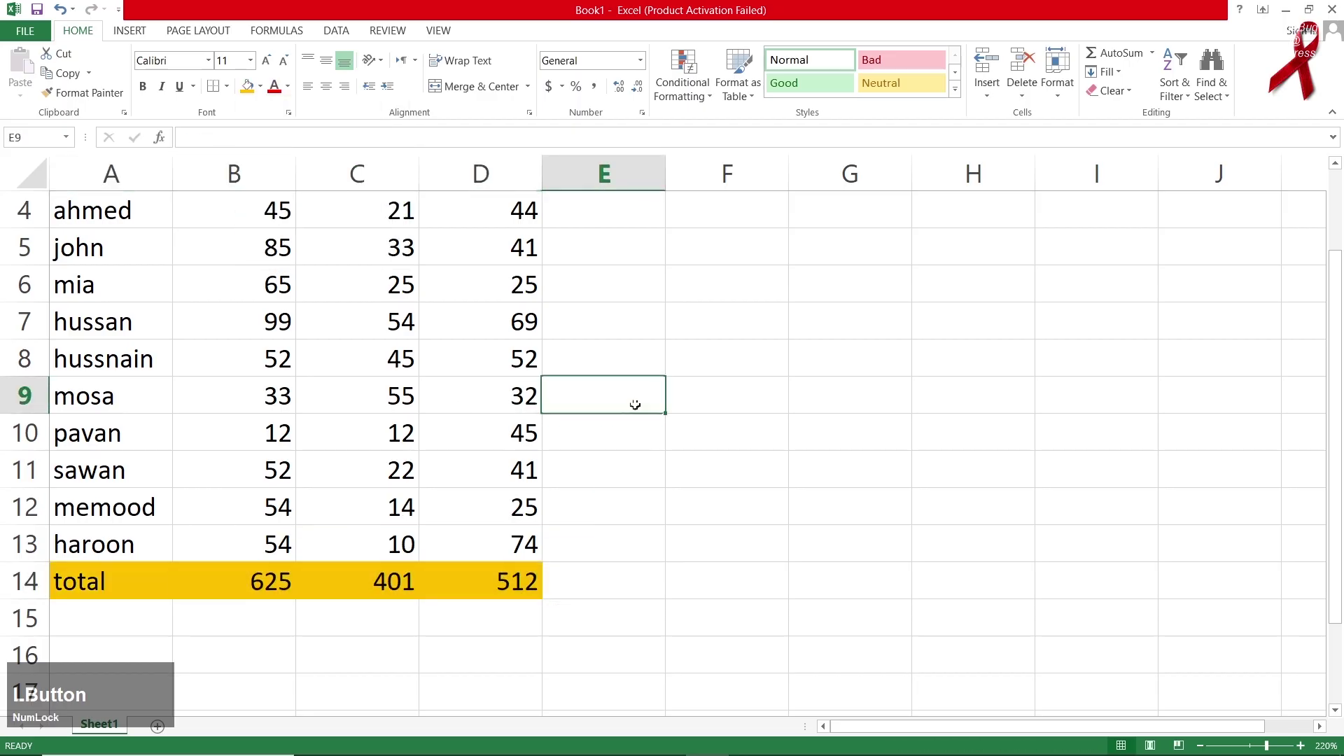
Step: Apply the same orange fill to the header cells A1 to D1
scroll(462, 462, "up", 1)
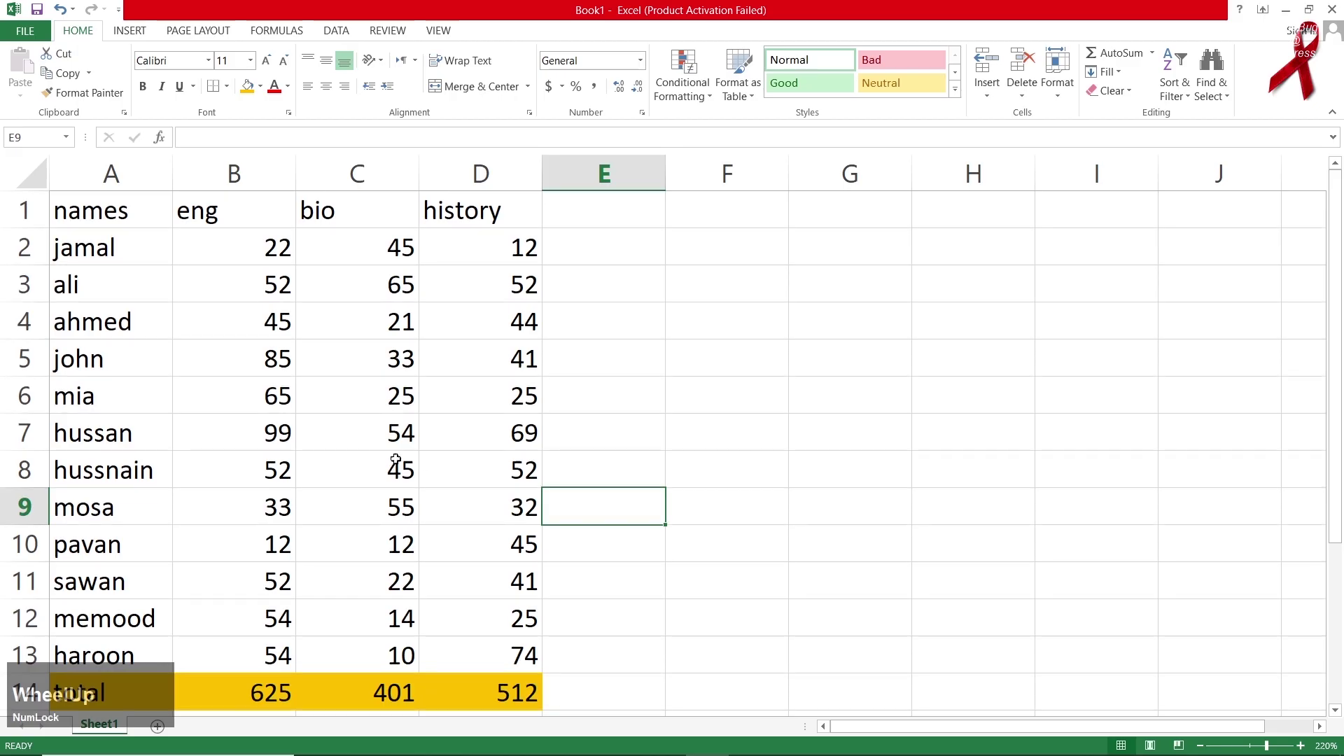
scroll(402, 456, "up", 4, "ctrl")
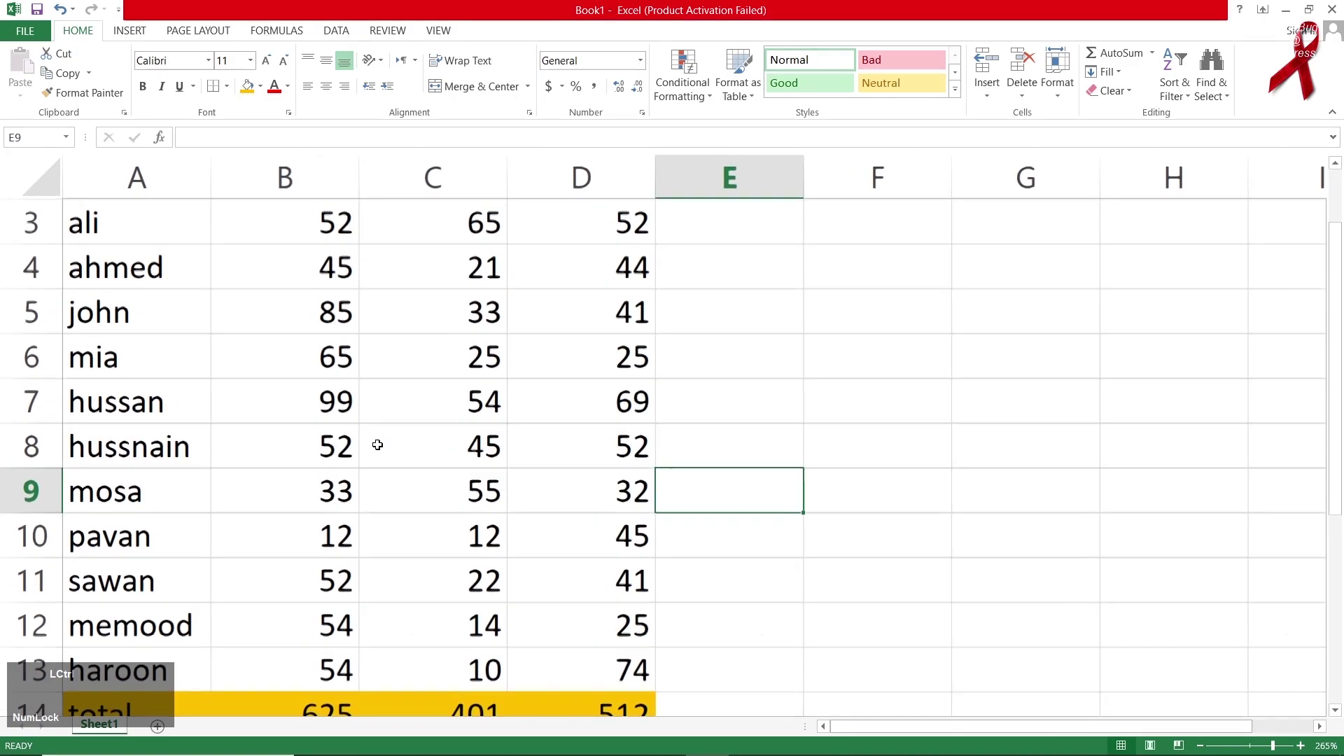
scroll(376, 441, "up", 1, "ctrl")
scroll(382, 433, "up", 1)
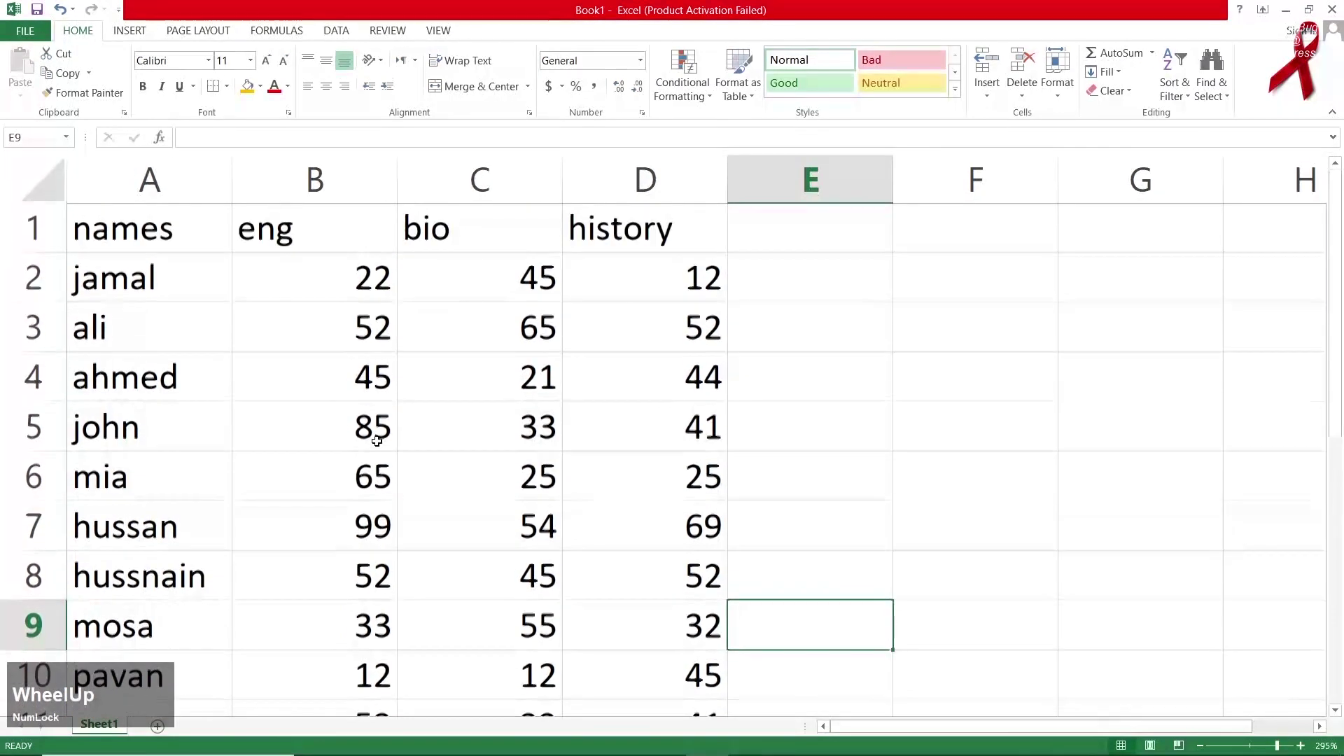
scroll(387, 438, "down", 2)
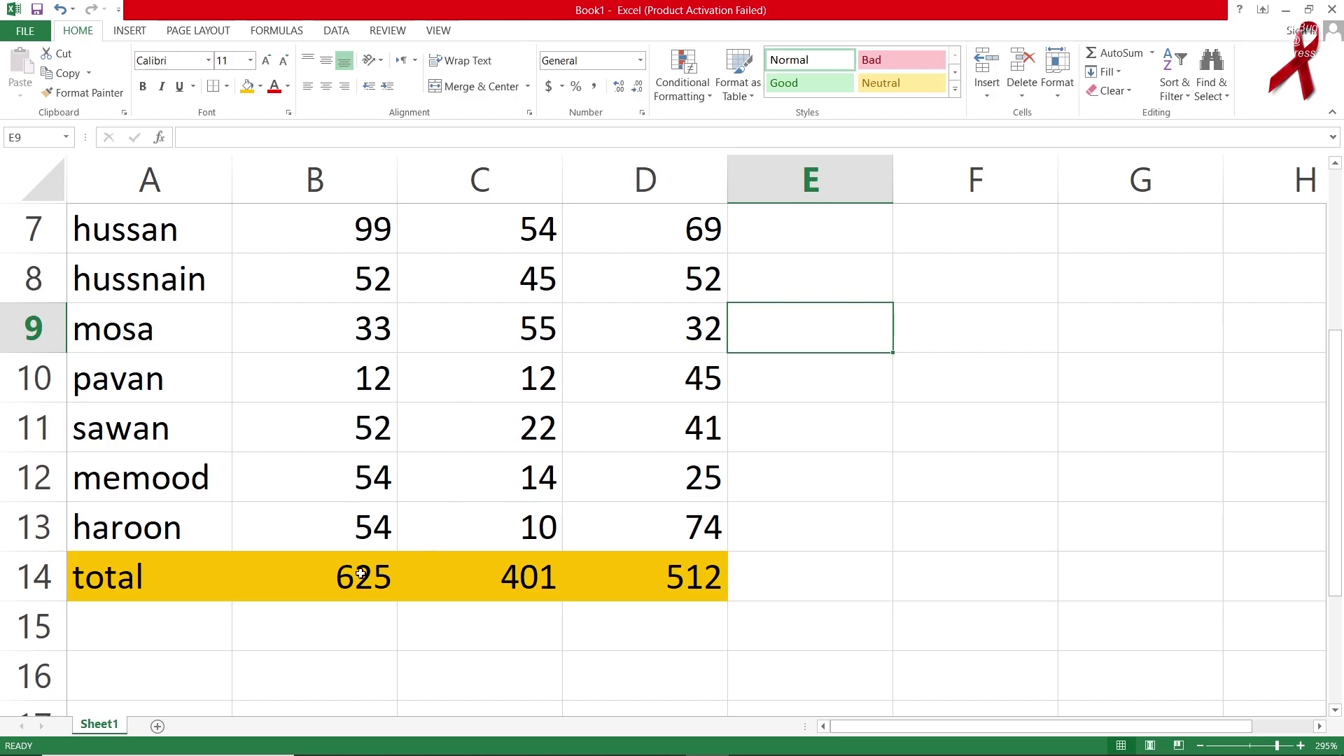
scroll(507, 447, "up", 1)
scroll(507, 448, "up", 2)
left_click_drag(222, 226, 601, 214)
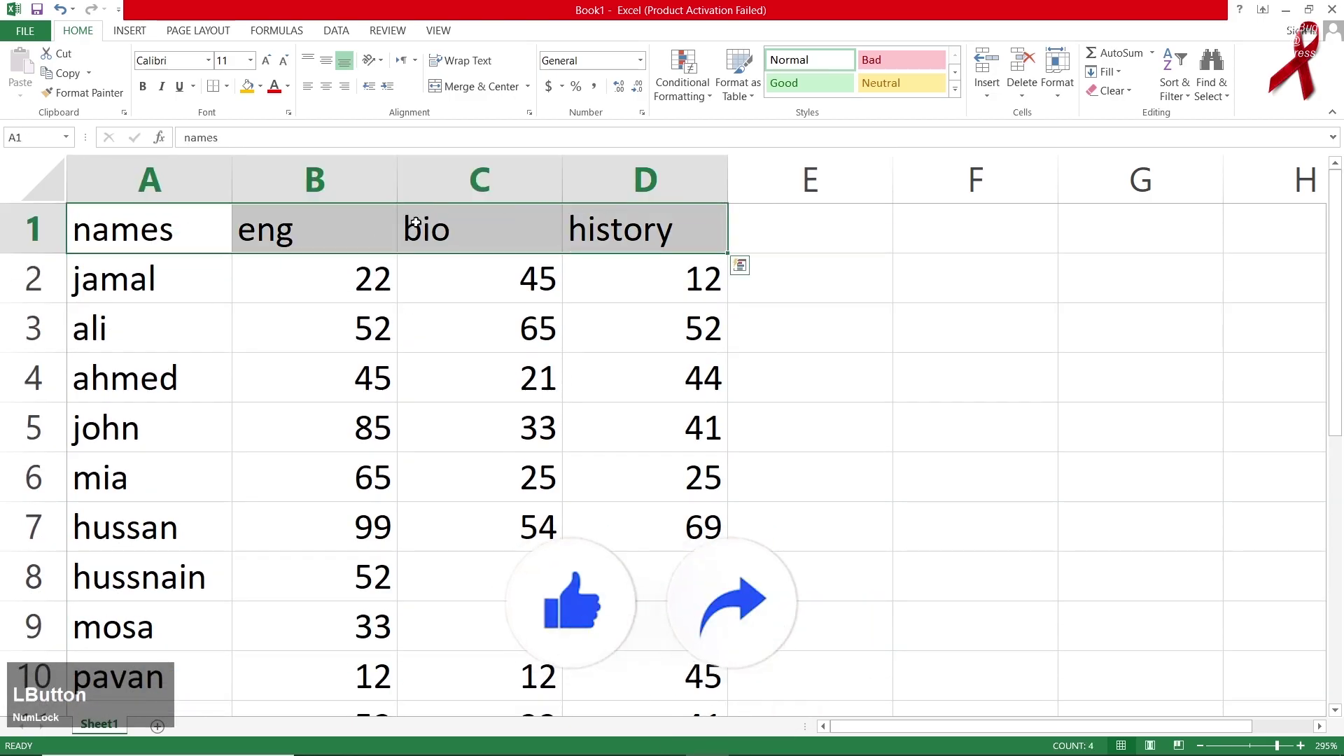
left_click(253, 86)
left_click(308, 326)
Step: Change the bio marks to 99 in cell C10 and 25 in cell C12
scroll(498, 426, "down", 2)
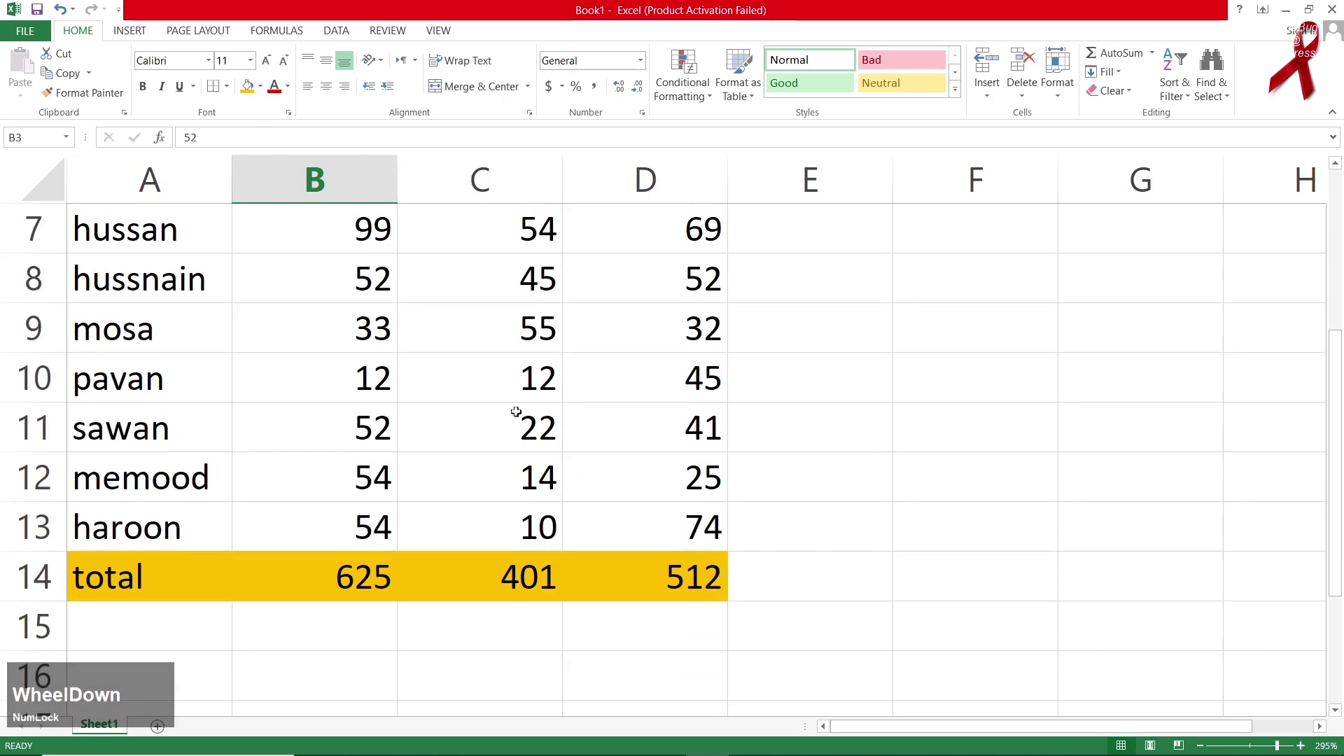
left_click(519, 396)
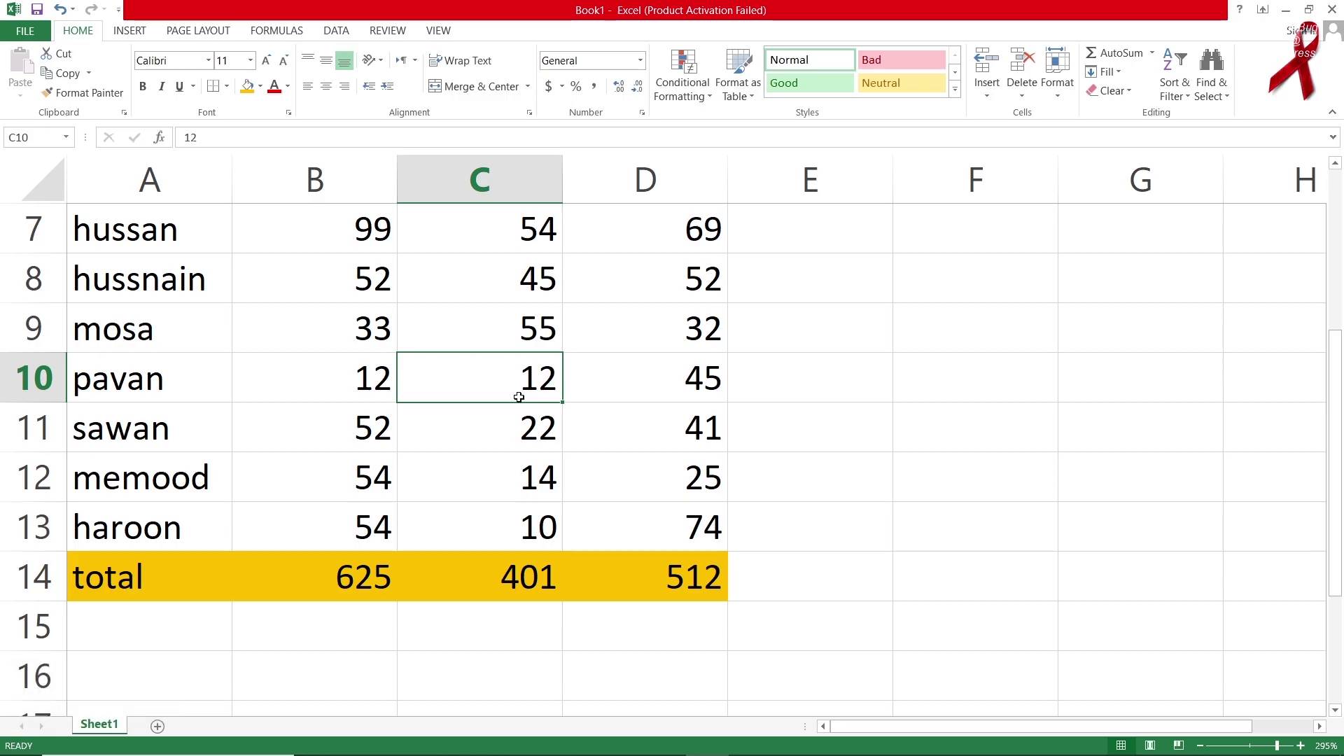
type("99")
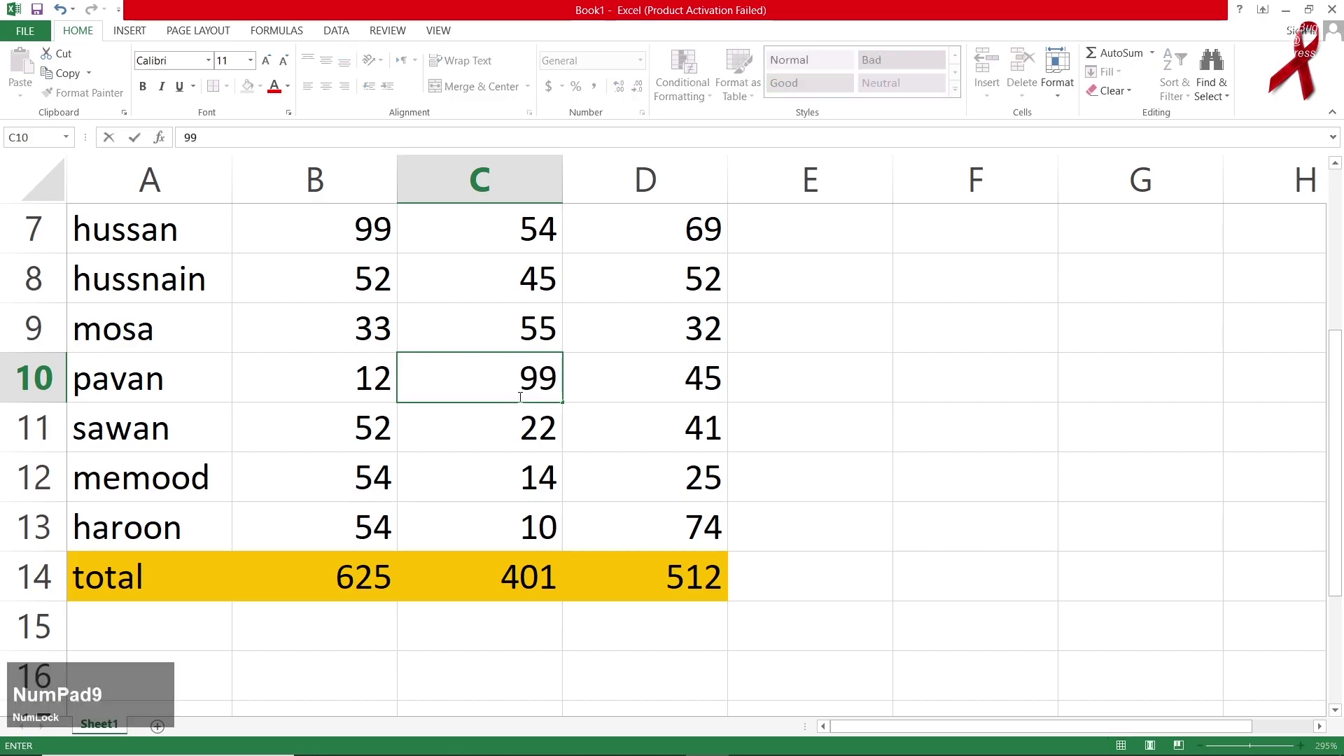
key("KP_Enter")
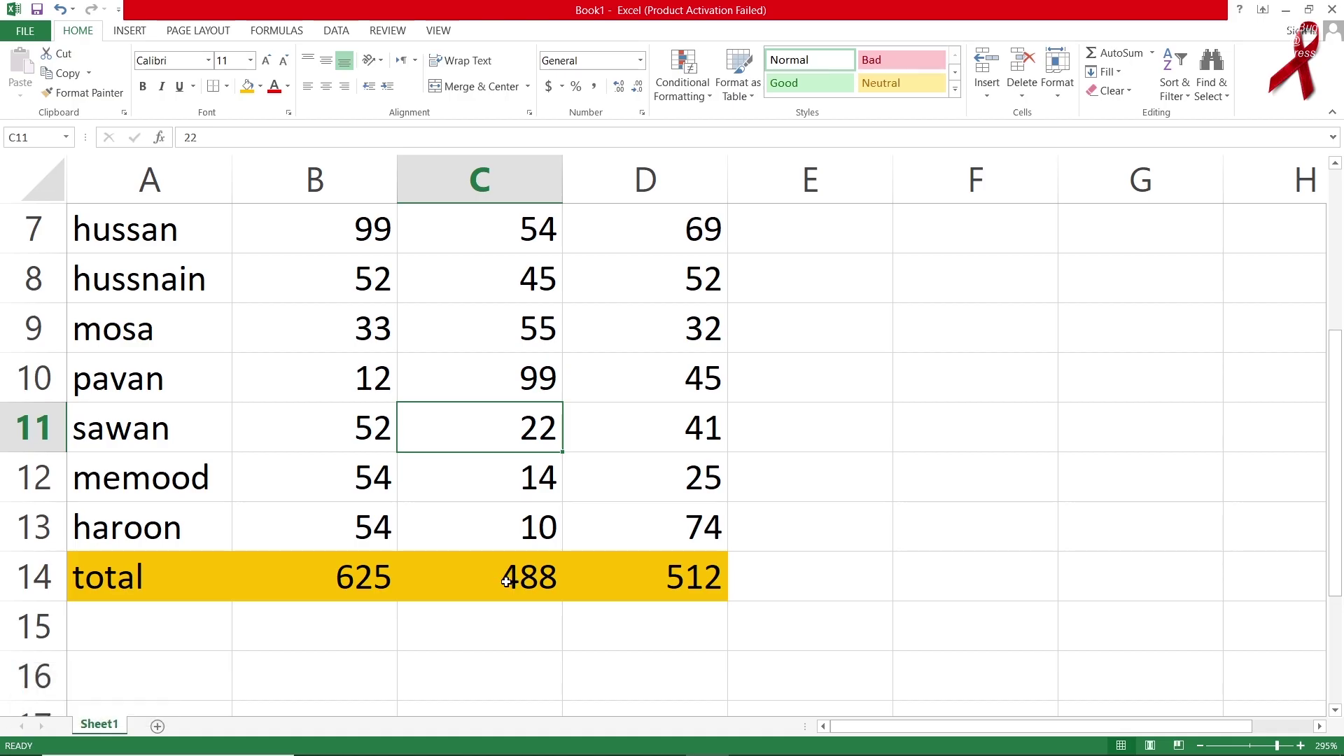
left_click(503, 473)
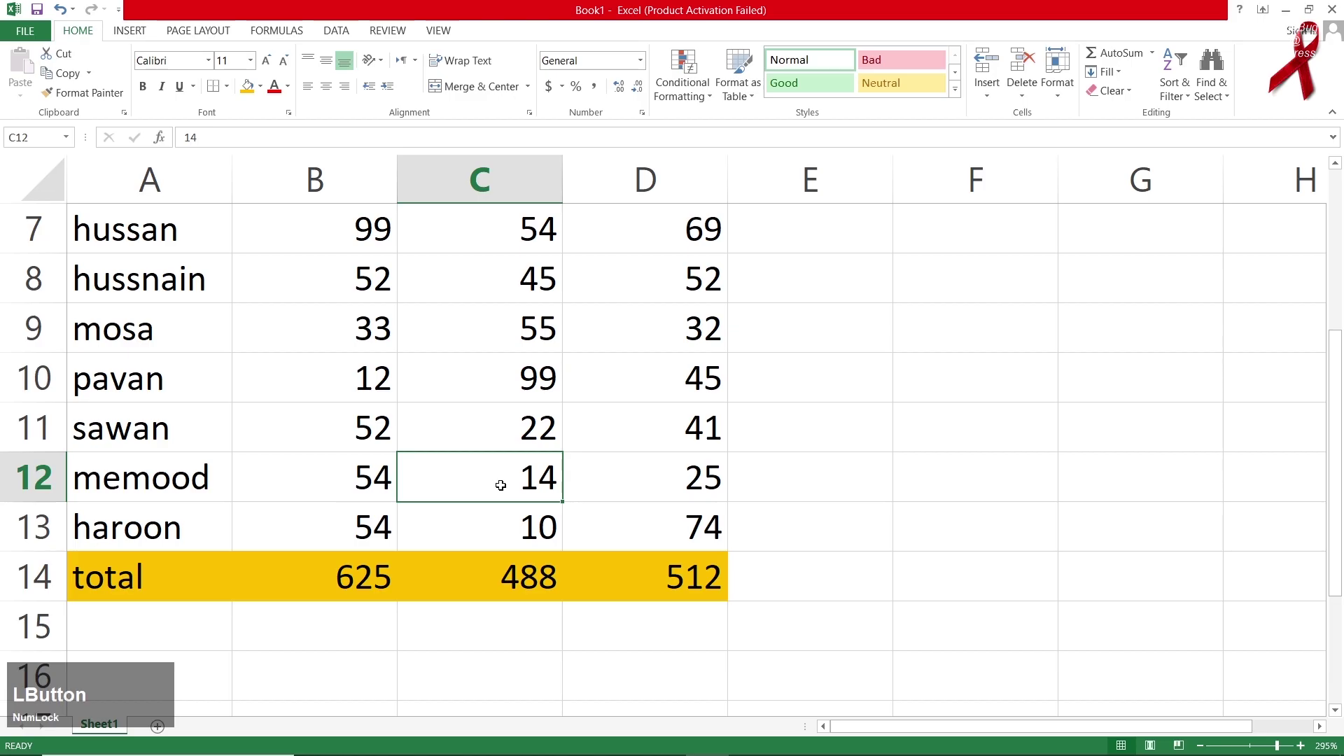
type("25")
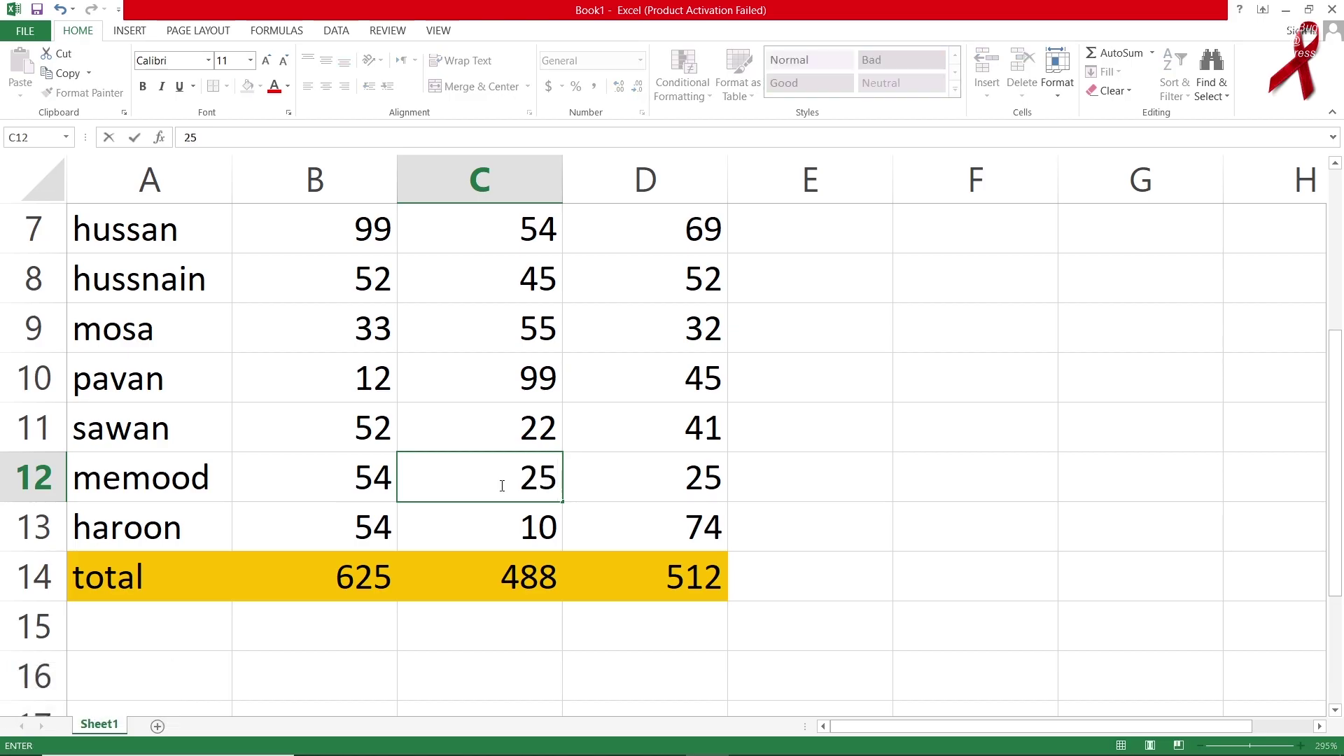
key("Return")
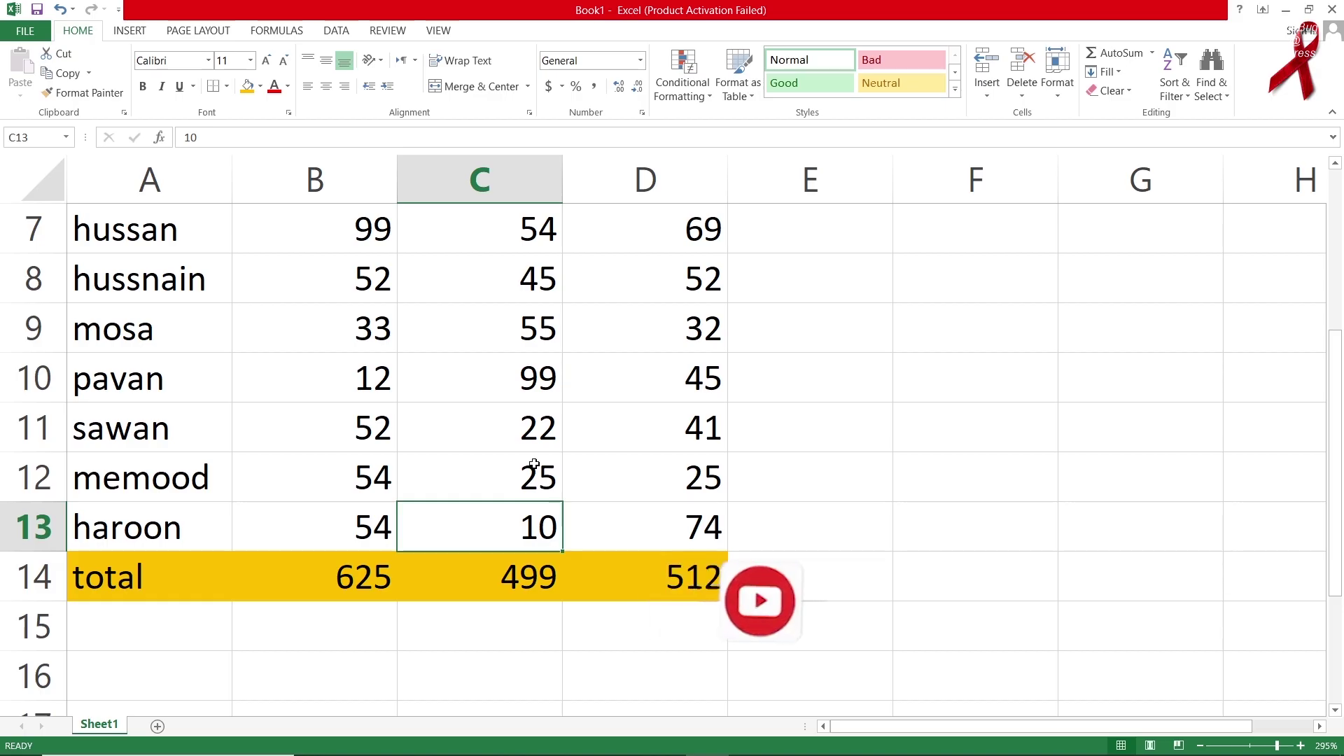
Step: Inspect the formula behind the bio total in cell C14 and review the table
left_click(497, 562)
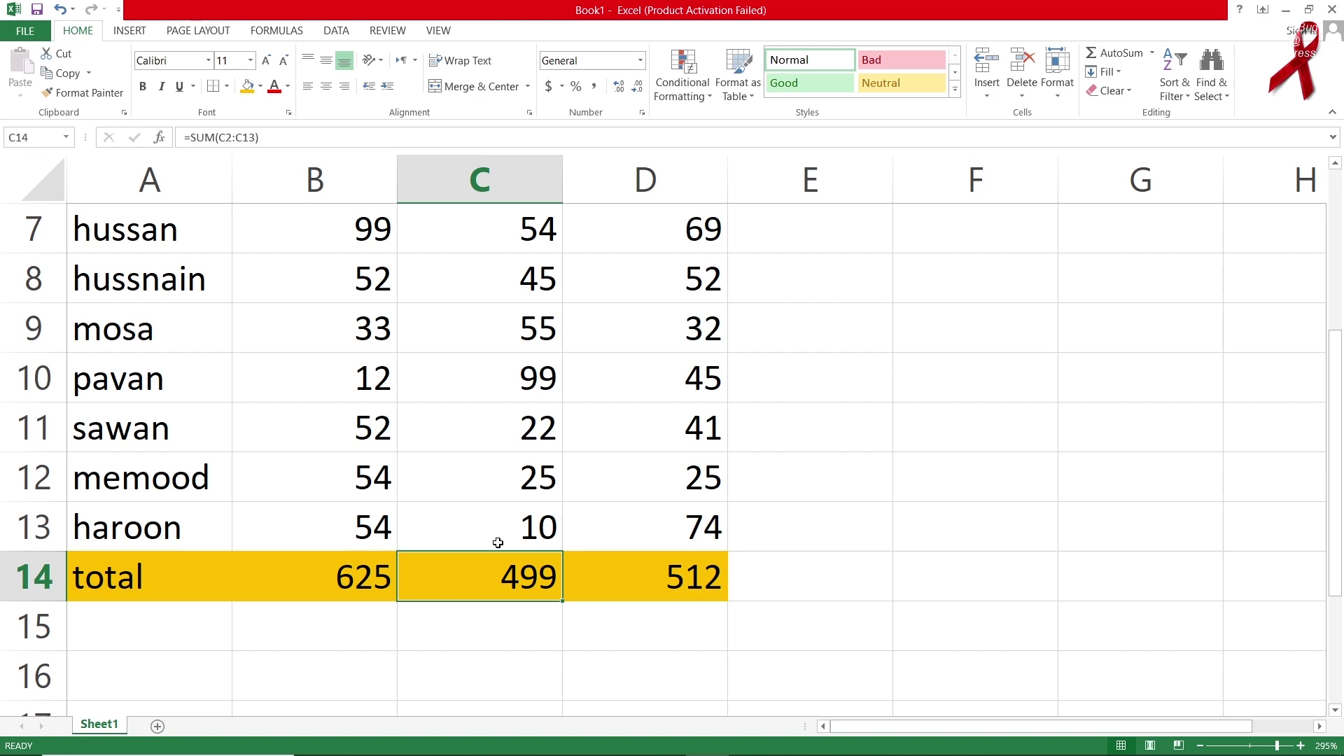
scroll(497, 543, "up", 2)
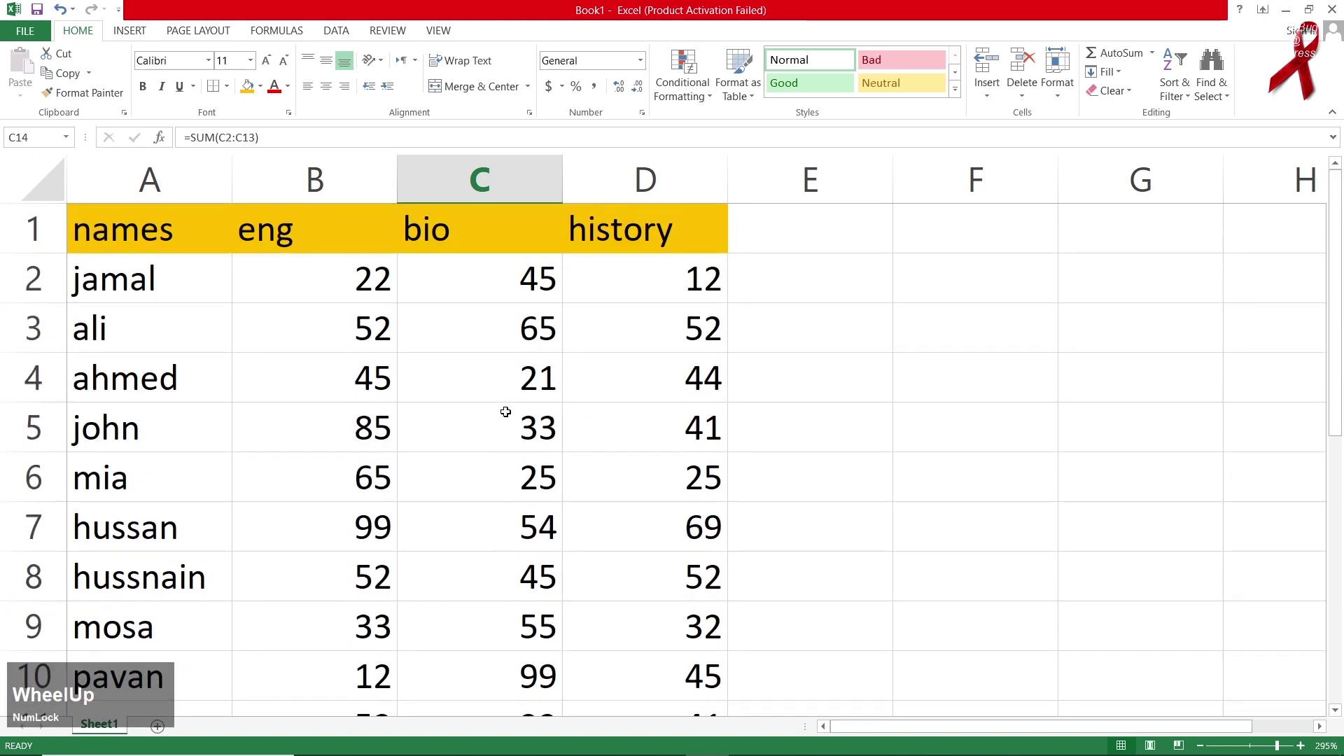
scroll(506, 411, "down", 2)
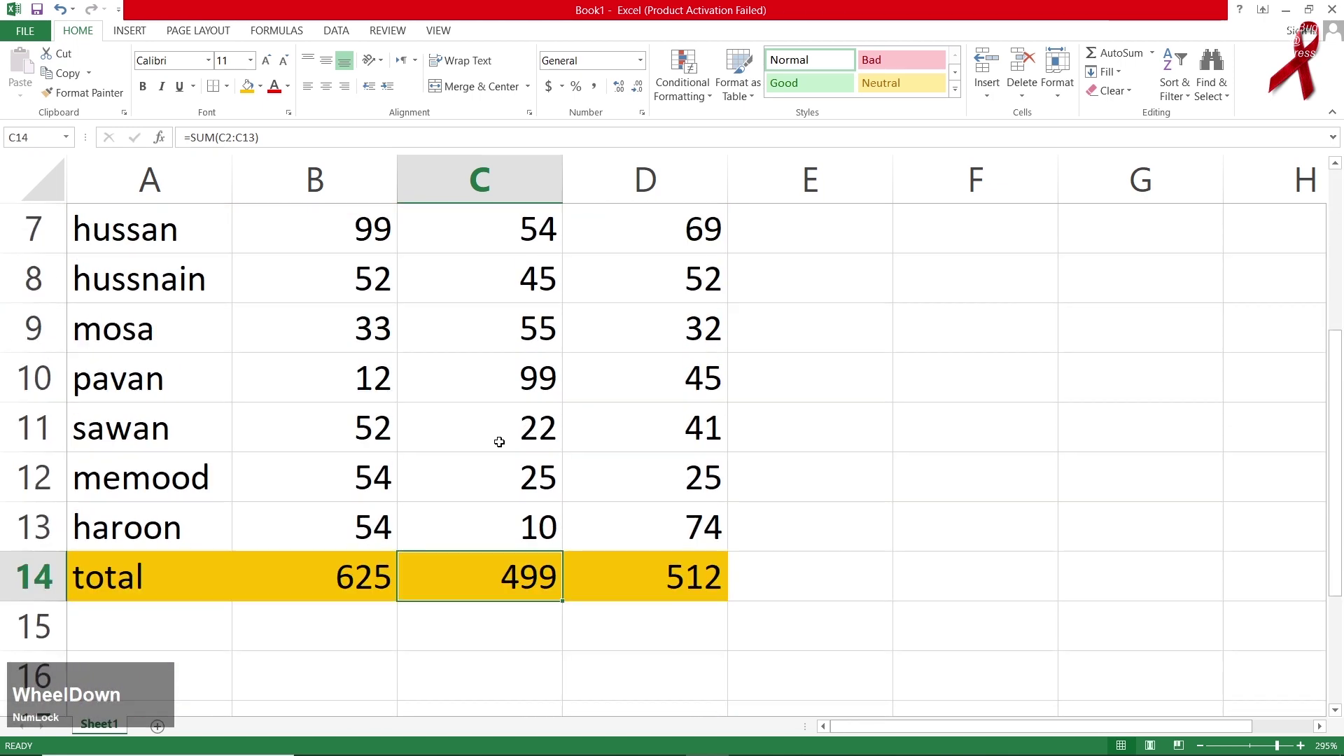
Step: Review the bio column from its header in C1 down to the total formula in cell C14
scroll(499, 440, "up", 2)
left_click(461, 224)
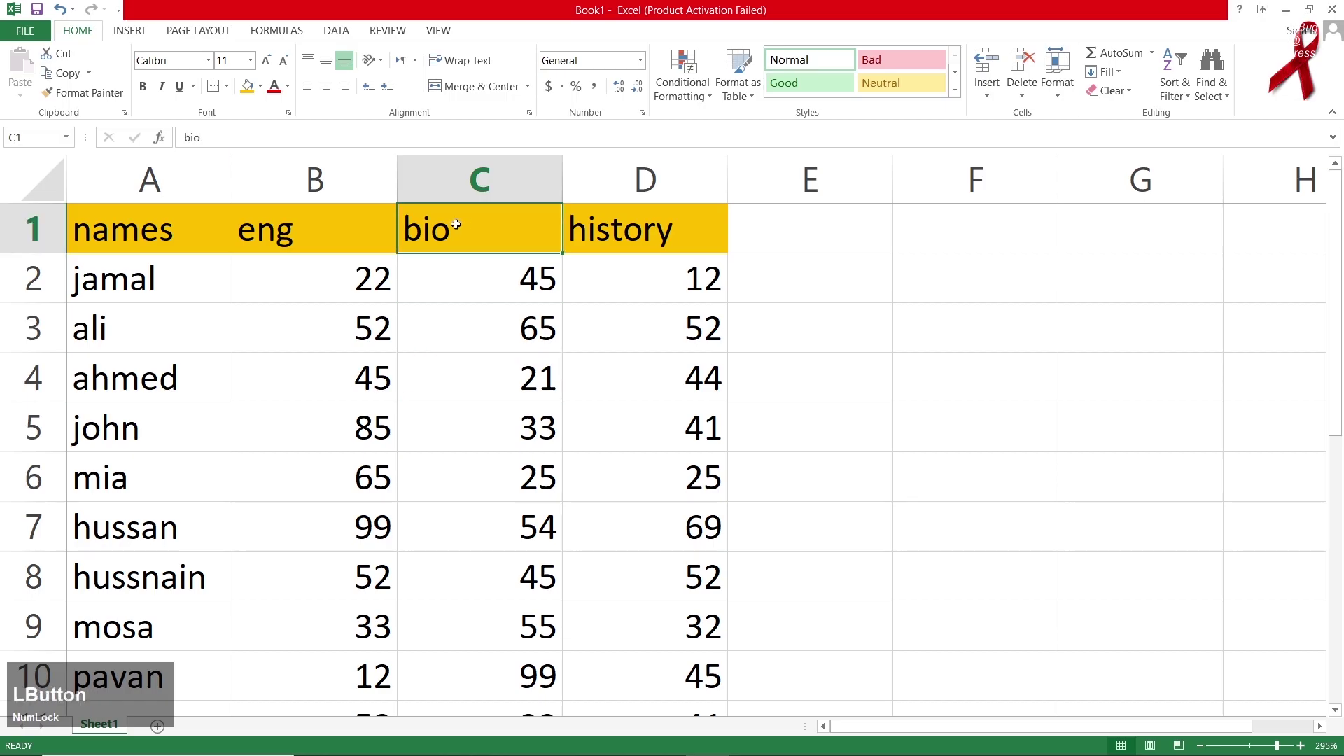
scroll(455, 224, "down", 2)
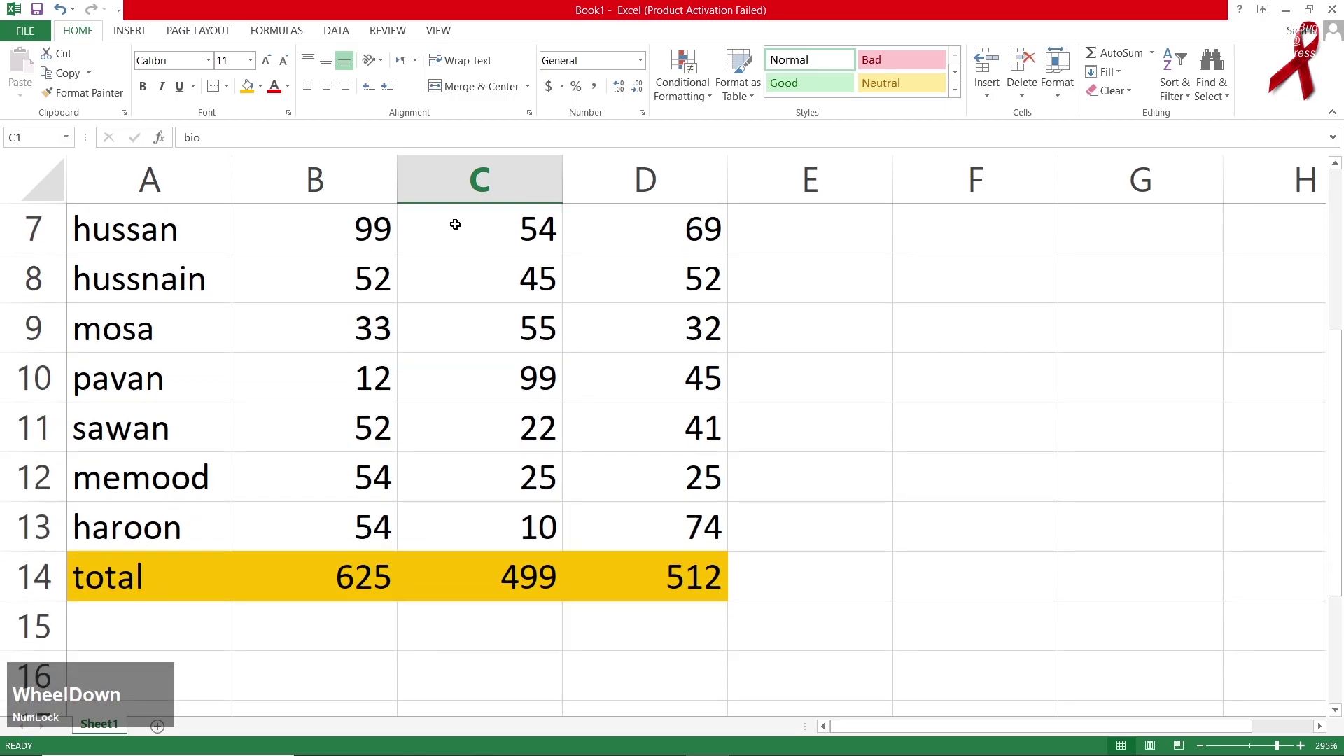
left_click(512, 578)
scroll(463, 298, "up", 2)
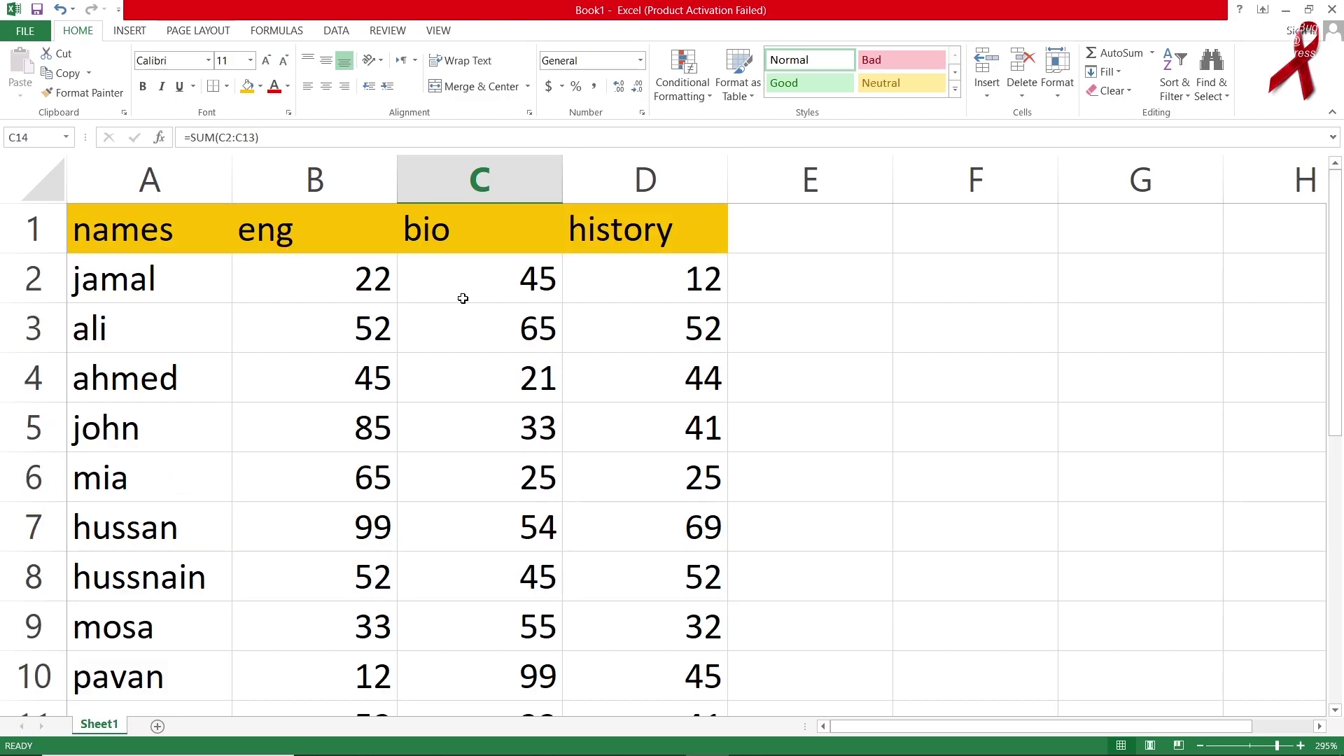
scroll(463, 298, "down", 2)
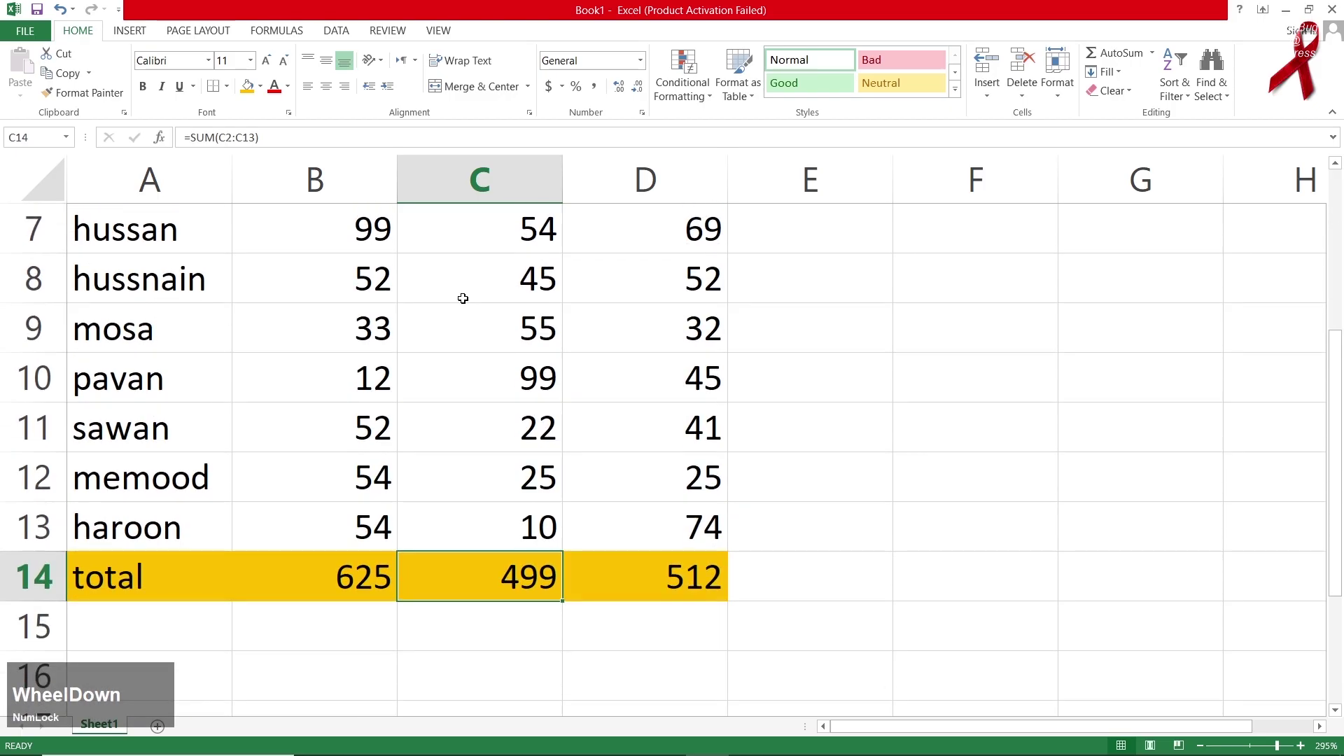
left_click(463, 299)
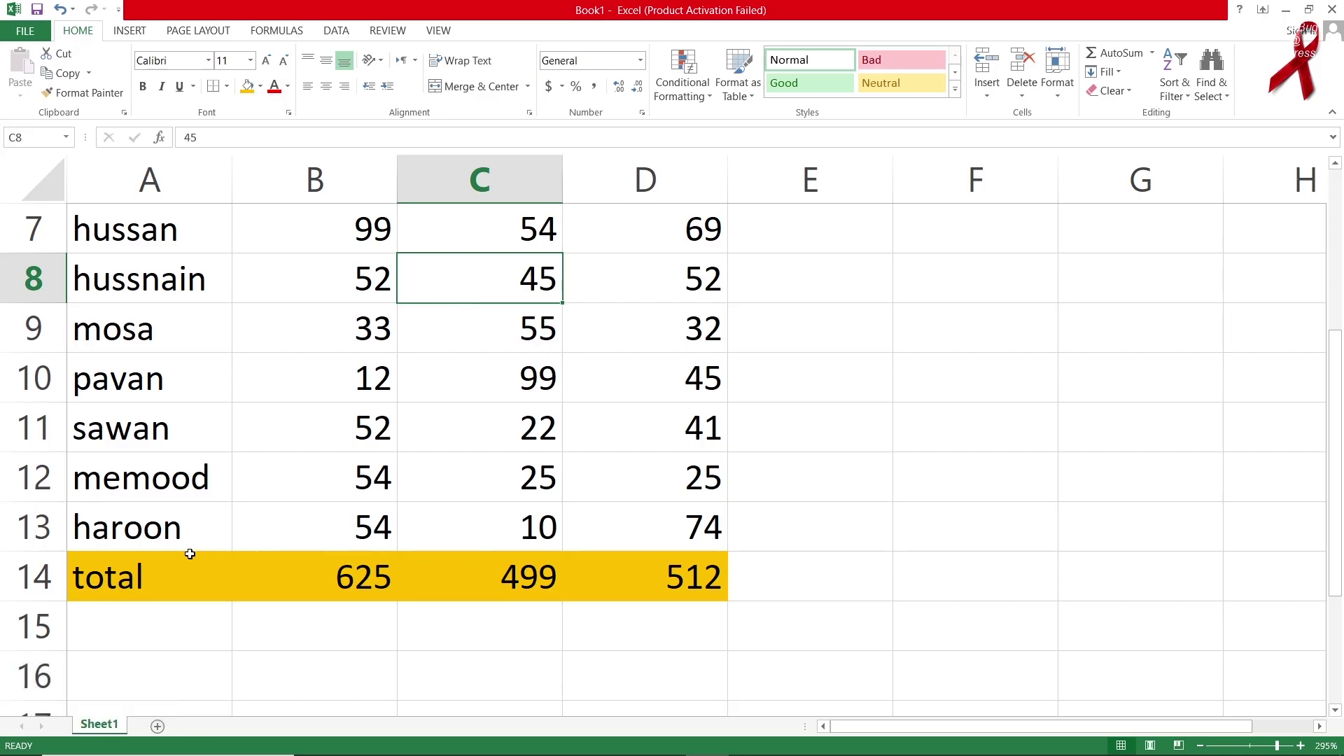
Step: Add watches for the total row cells A14 to D14 and dock the Watch Window above the worksheet
left_click_drag(189, 563, 609, 579)
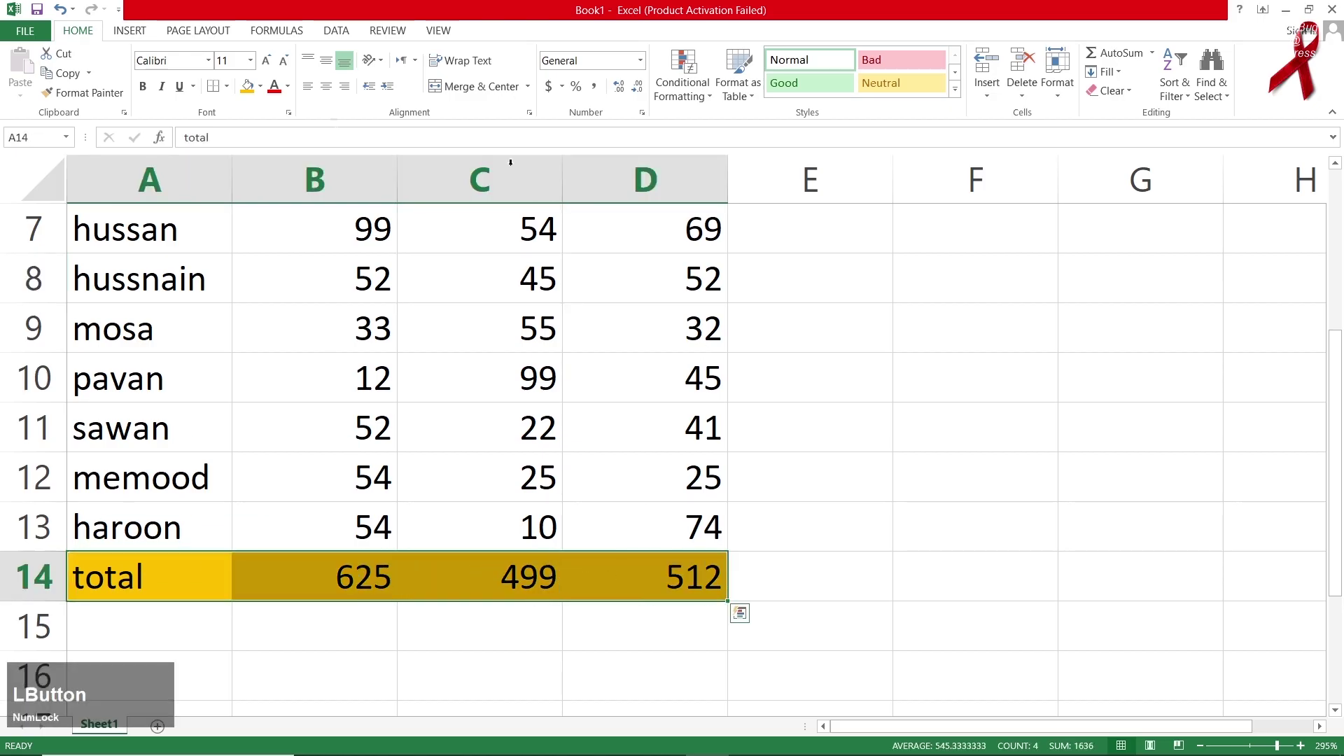
left_click(304, 32)
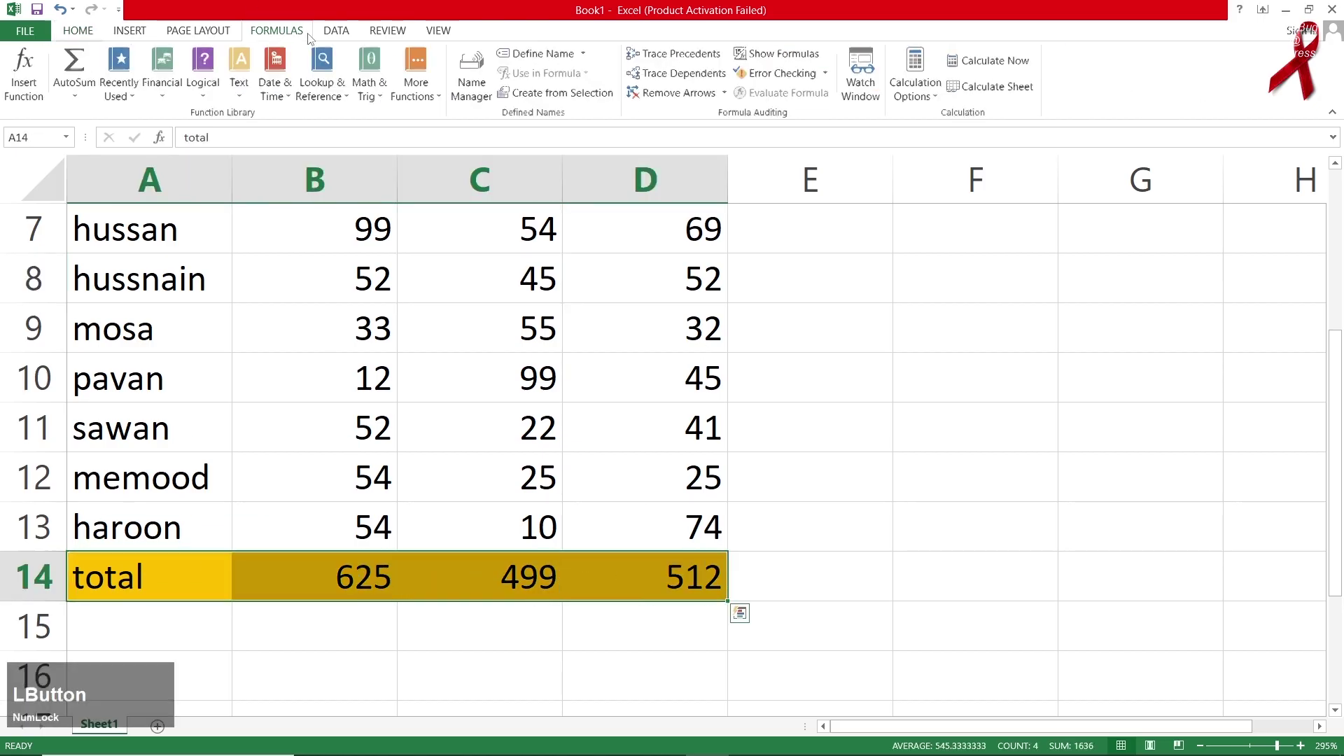
left_click(860, 98)
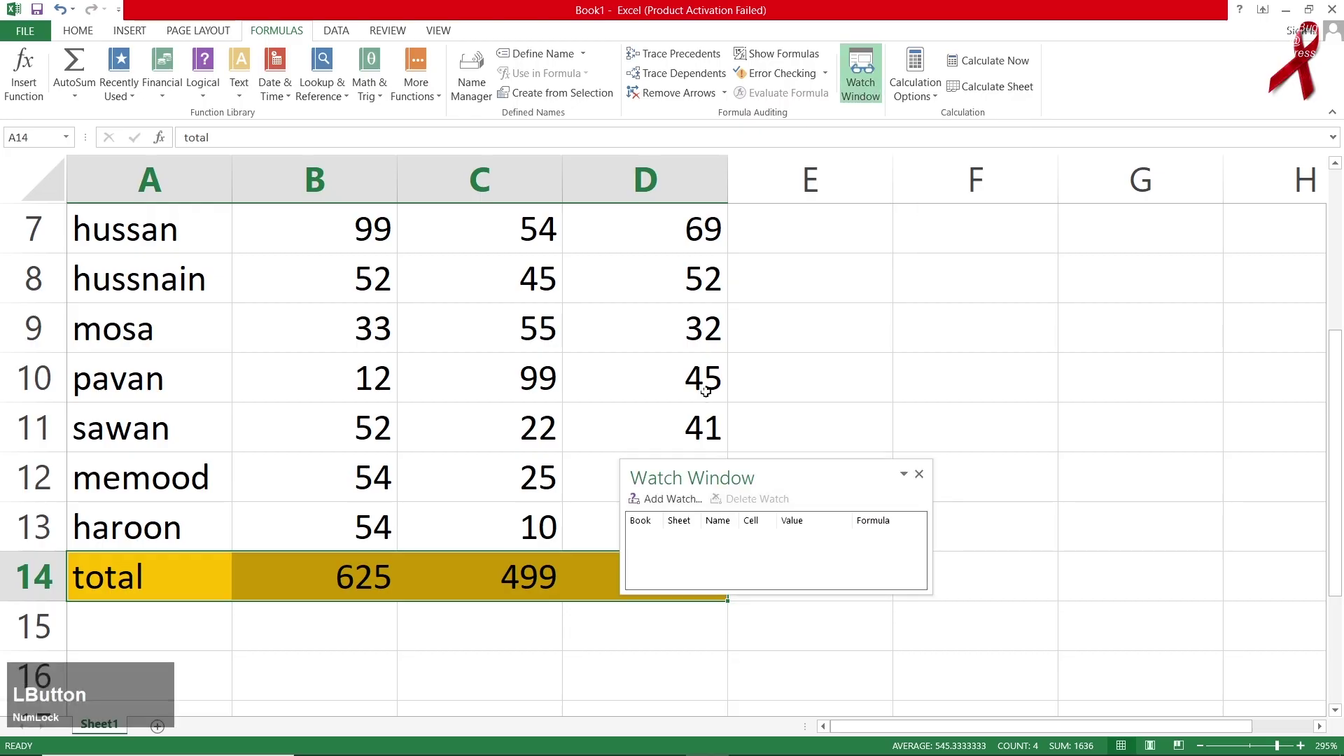
left_click(667, 499)
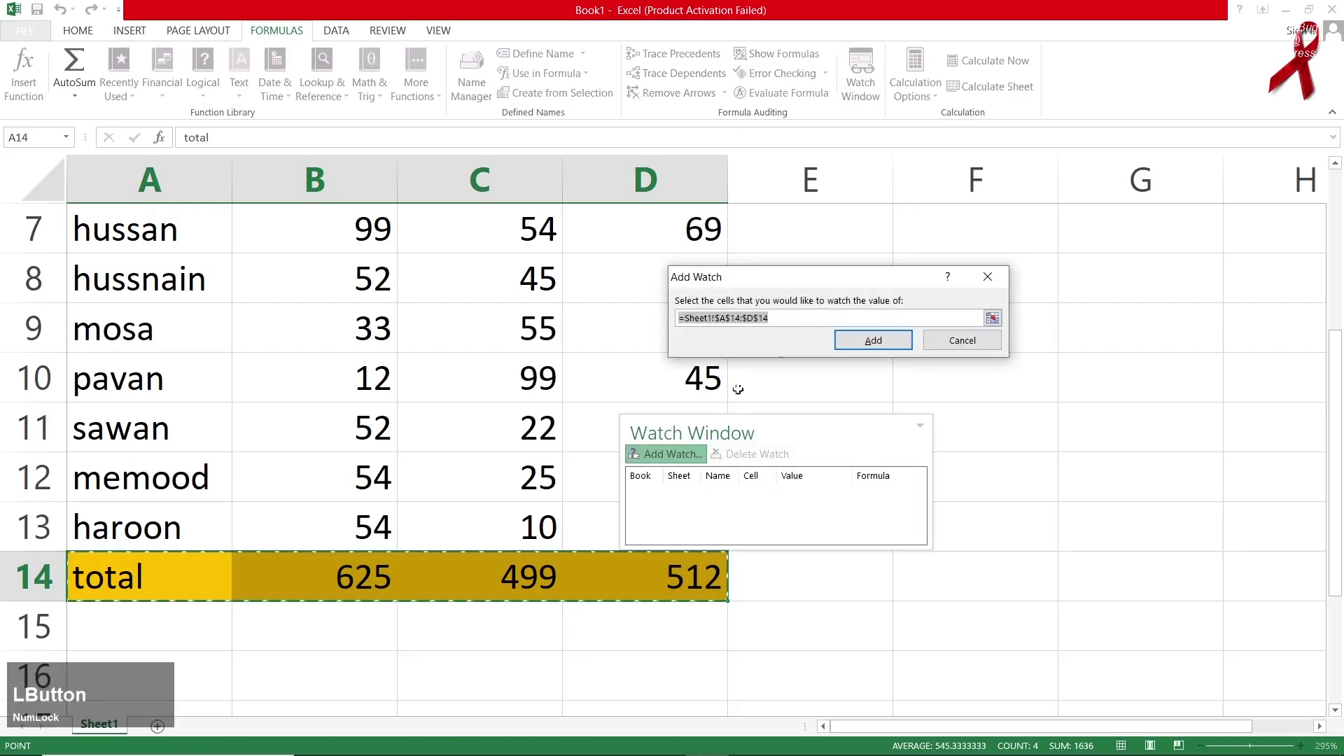
left_click(868, 340)
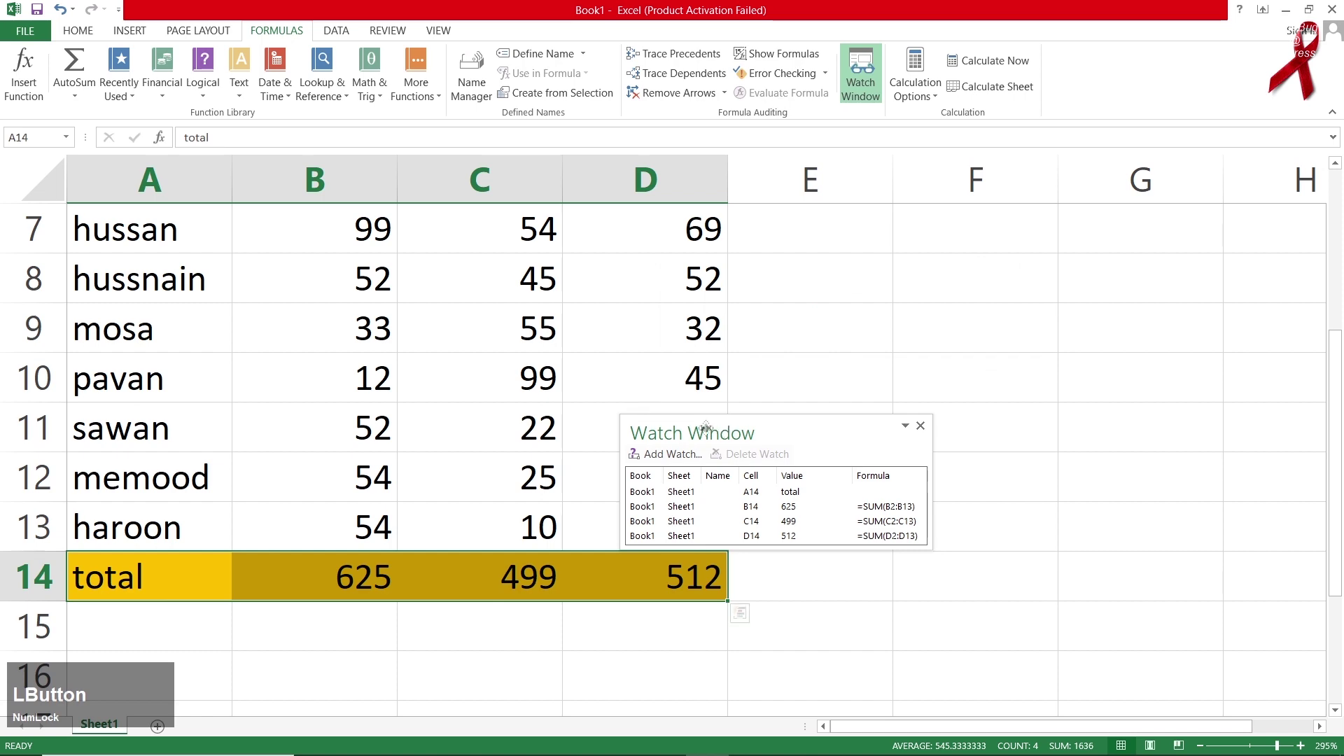
left_click_drag(702, 430, 533, 126)
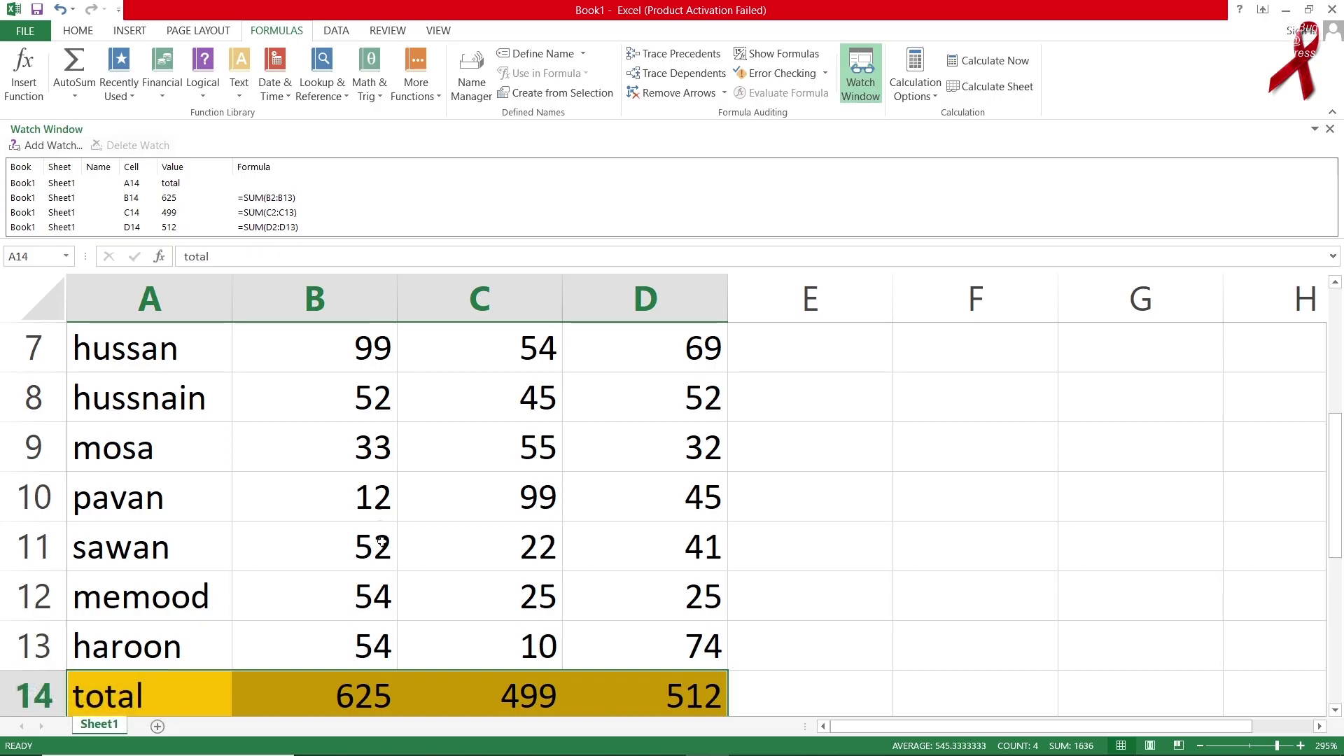
Step: Set the bio mark in cell C4 to 14 and check the watched totals
left_click(378, 492)
left_click(421, 494)
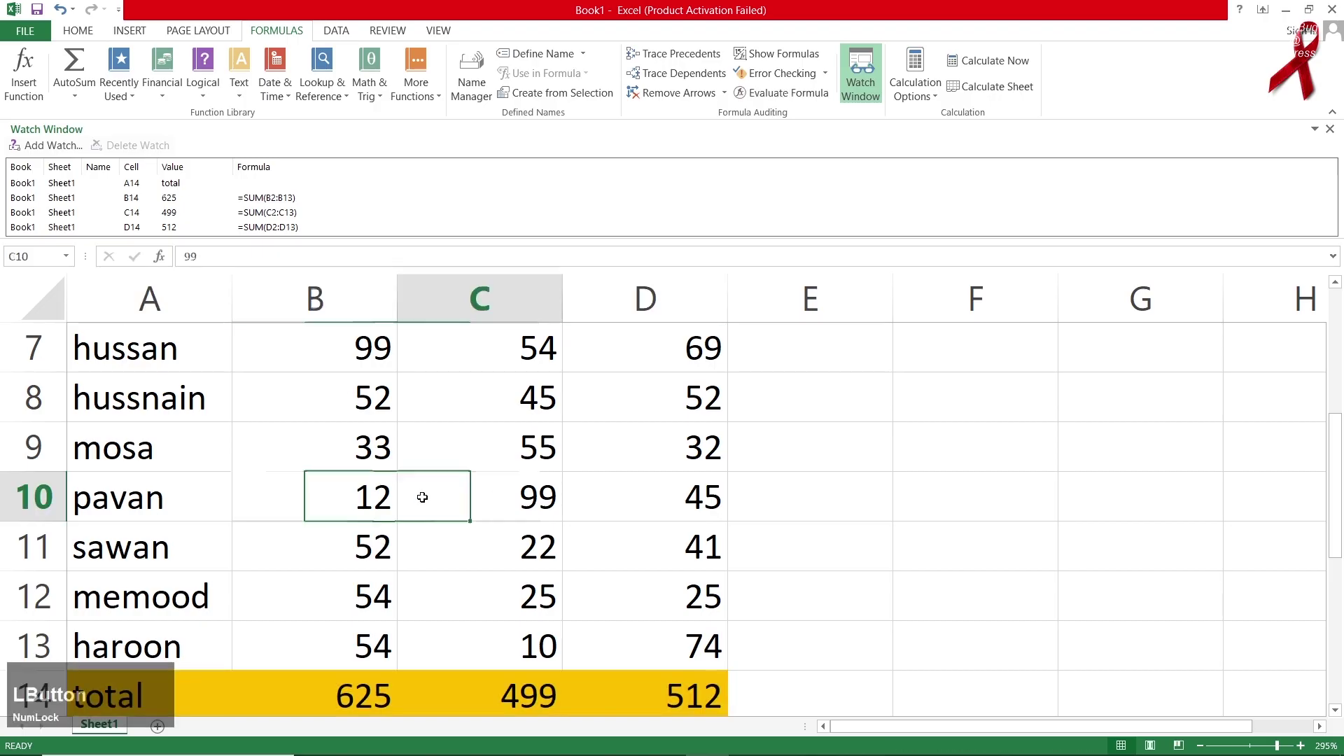
scroll(423, 494, "up", 2)
left_click(434, 476)
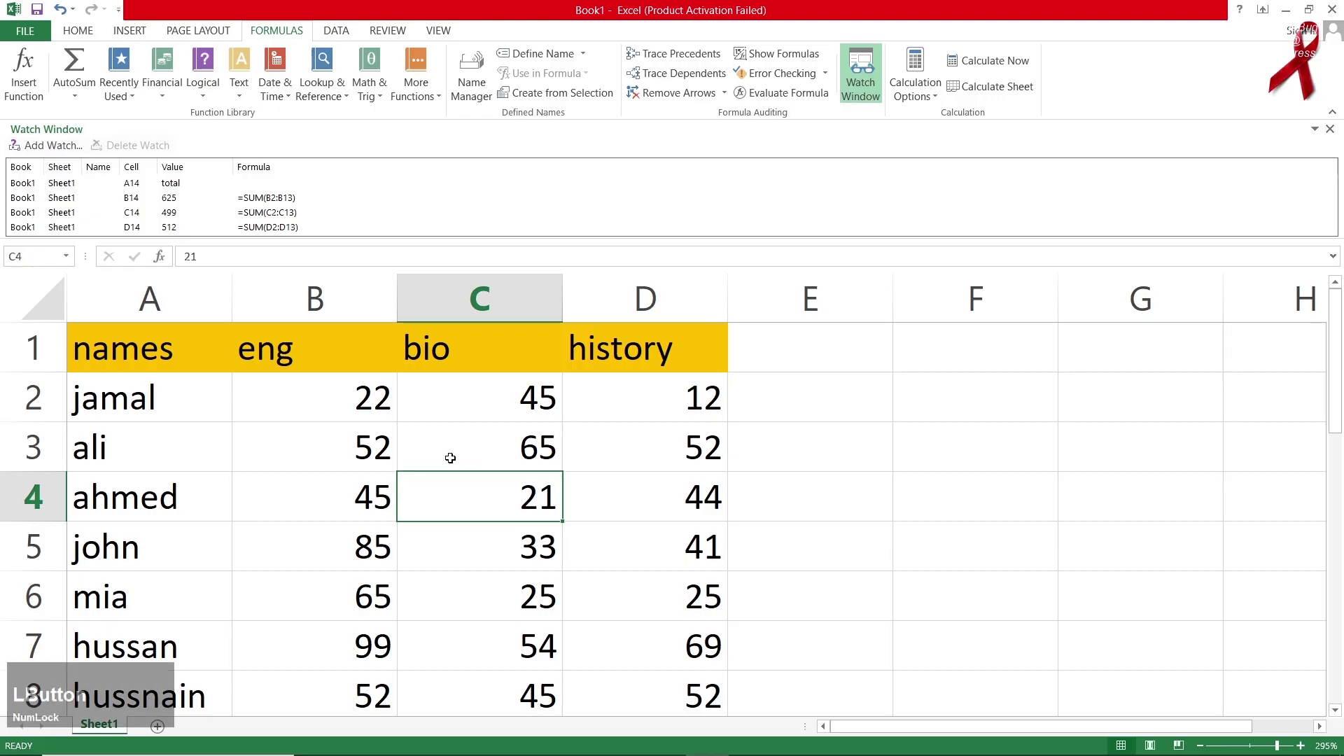
type("14")
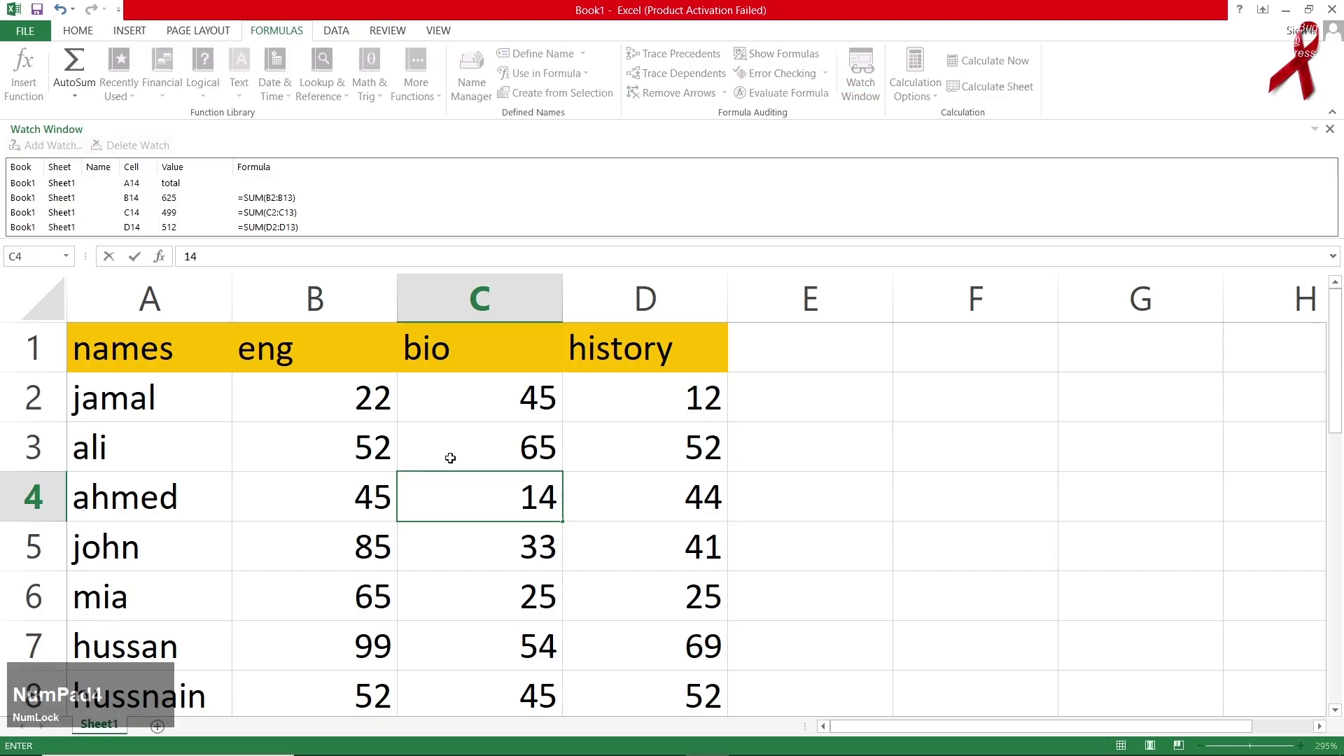
key("Return")
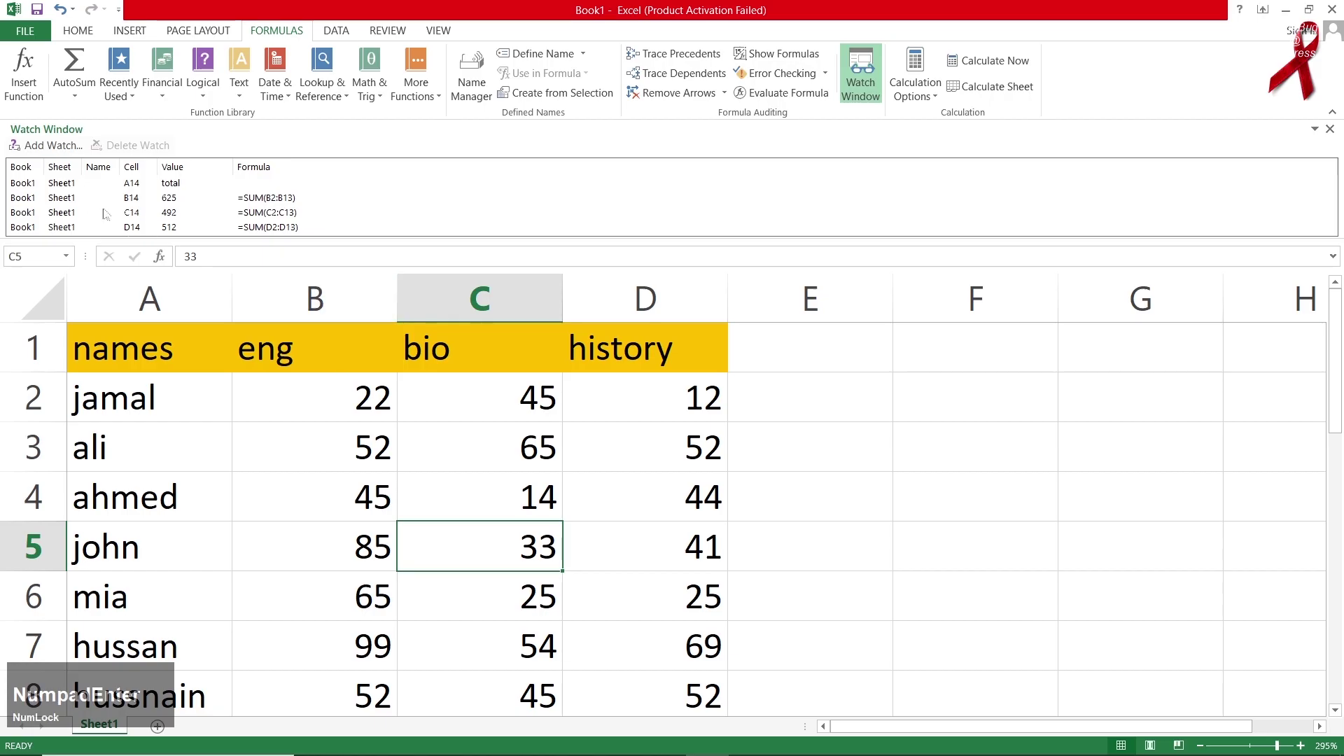
left_click(150, 197)
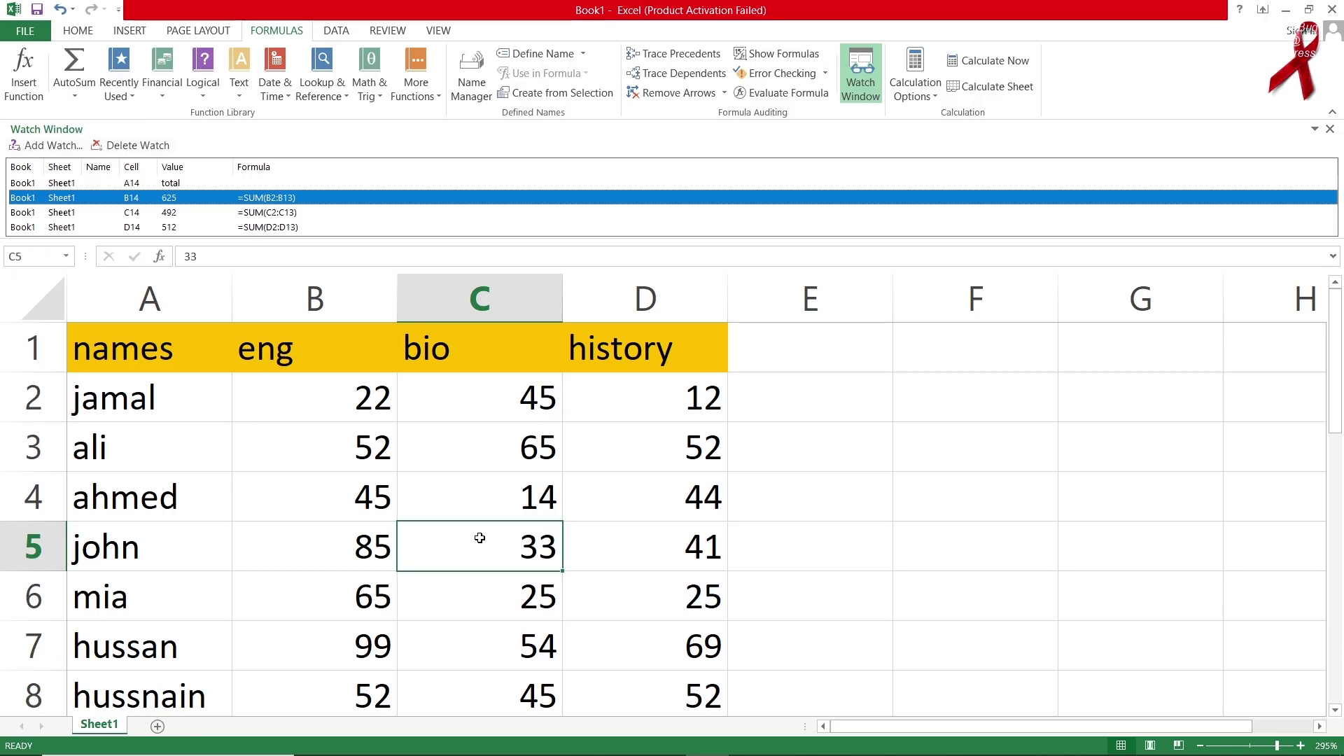
Step: Change the bio mark in cell C4 to 45
key("KP_5")
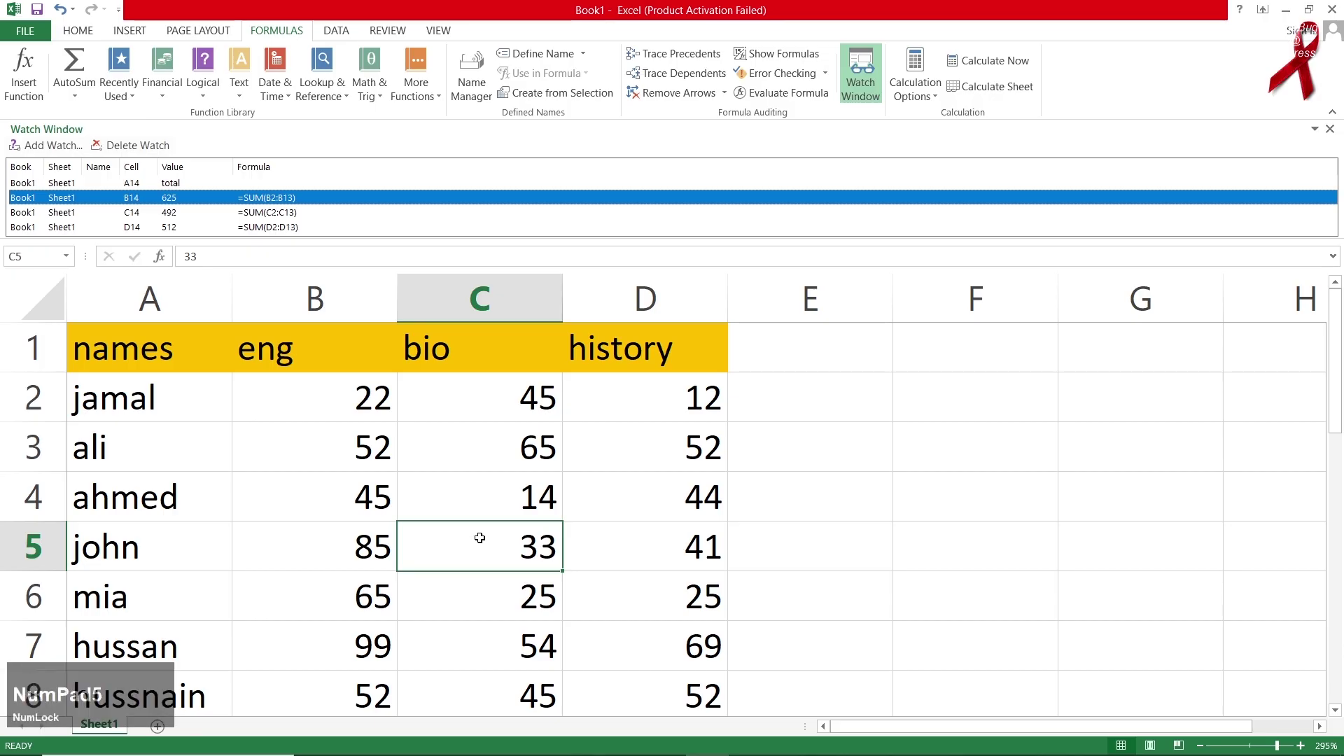
left_click(525, 491)
type("45")
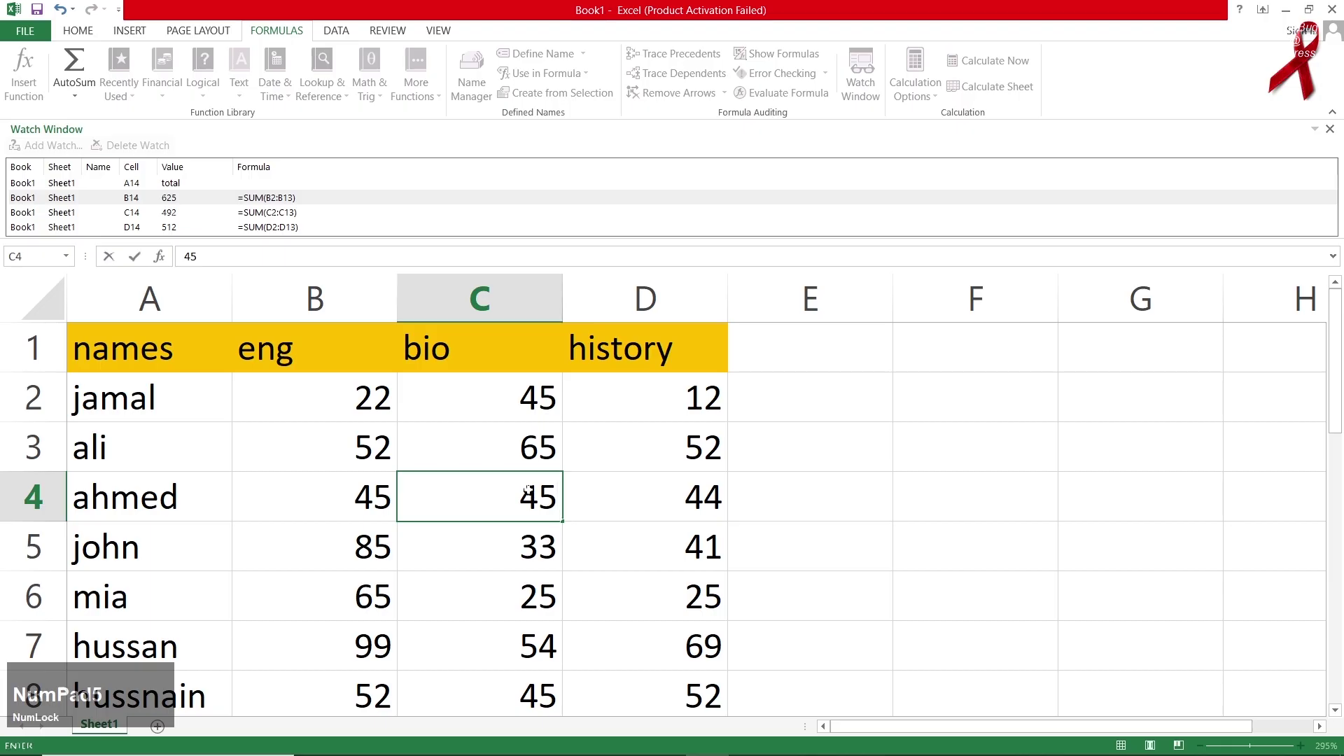
key("KP_Enter")
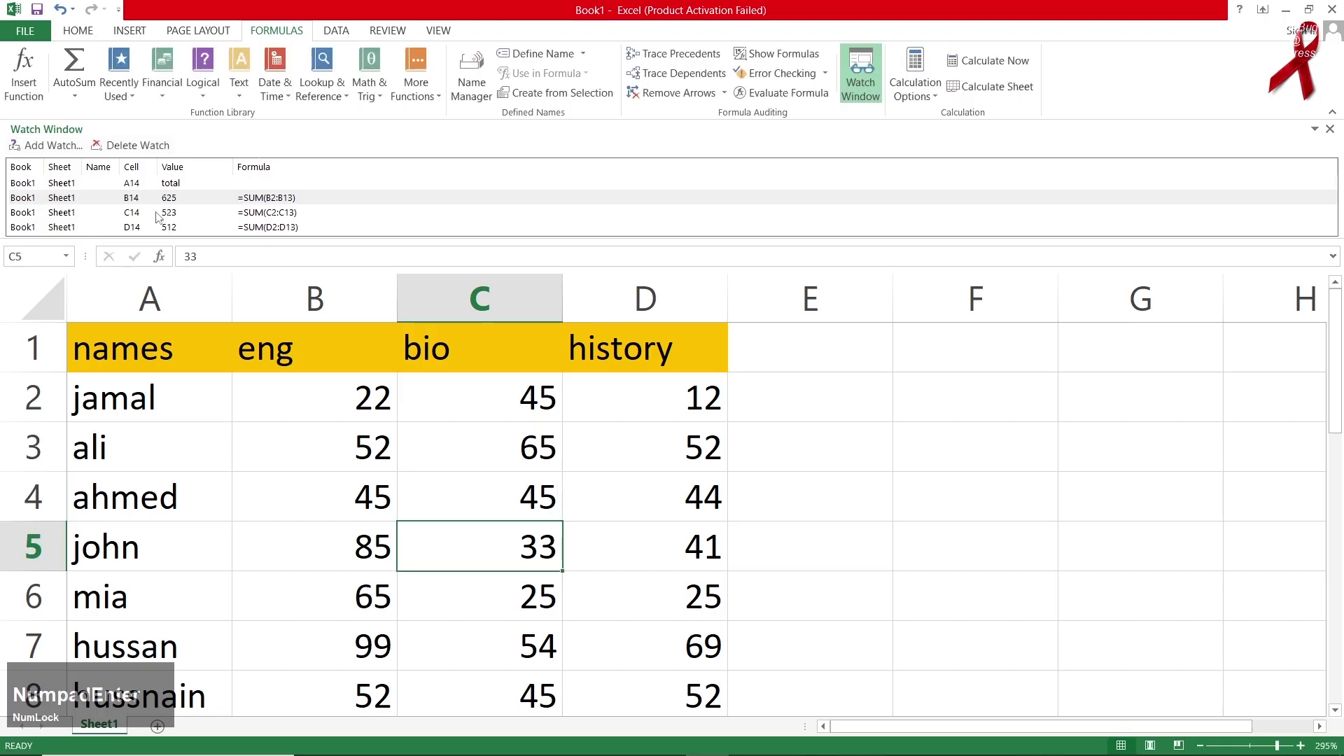
Step: Look over the marks table and close the Watch Window
left_click(355, 510)
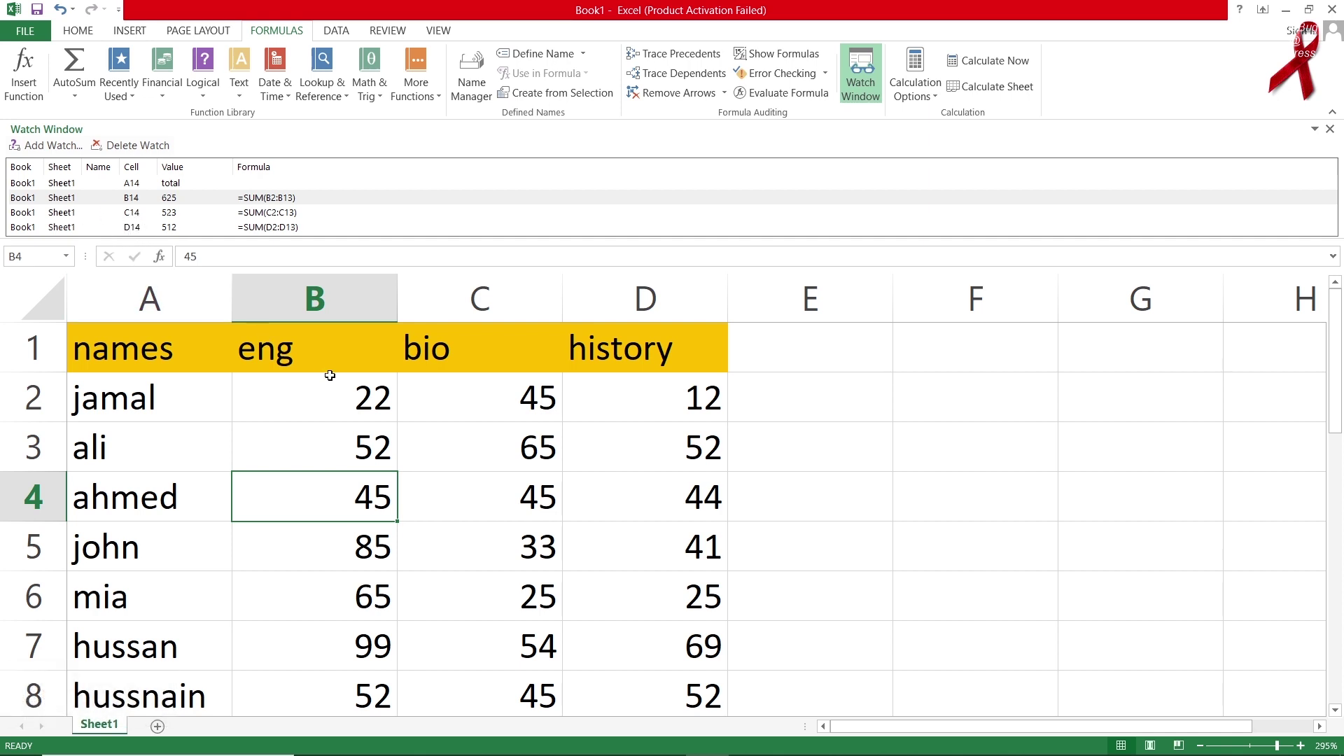
left_click(409, 467)
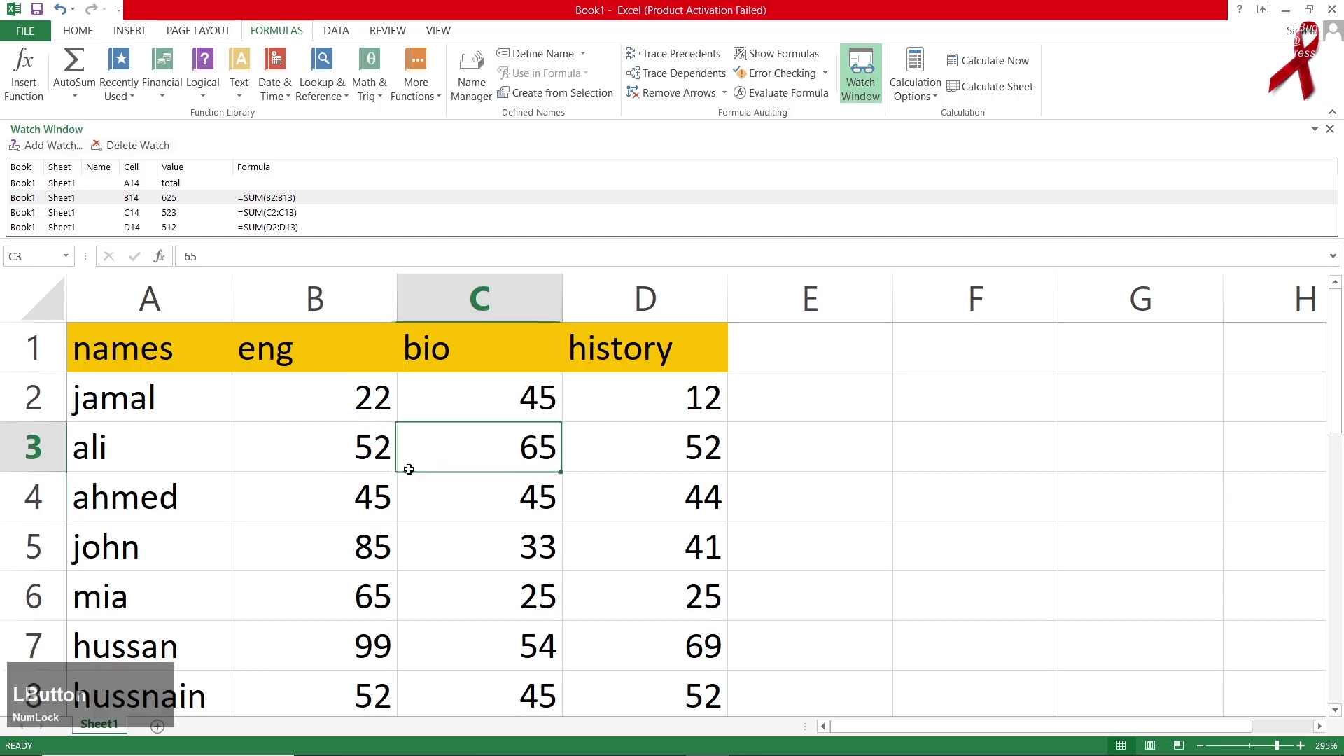
scroll(413, 473, "down", 2)
scroll(419, 476, "up", 2)
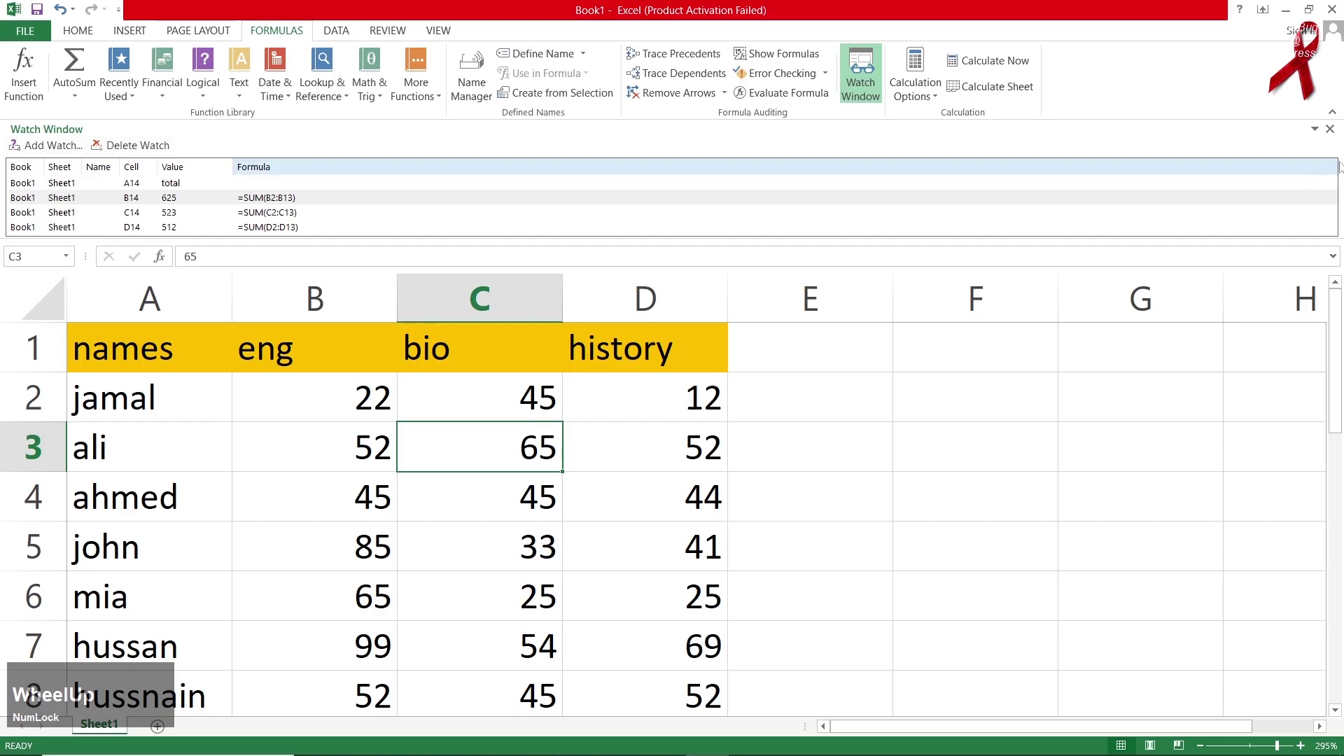
left_click(1329, 129)
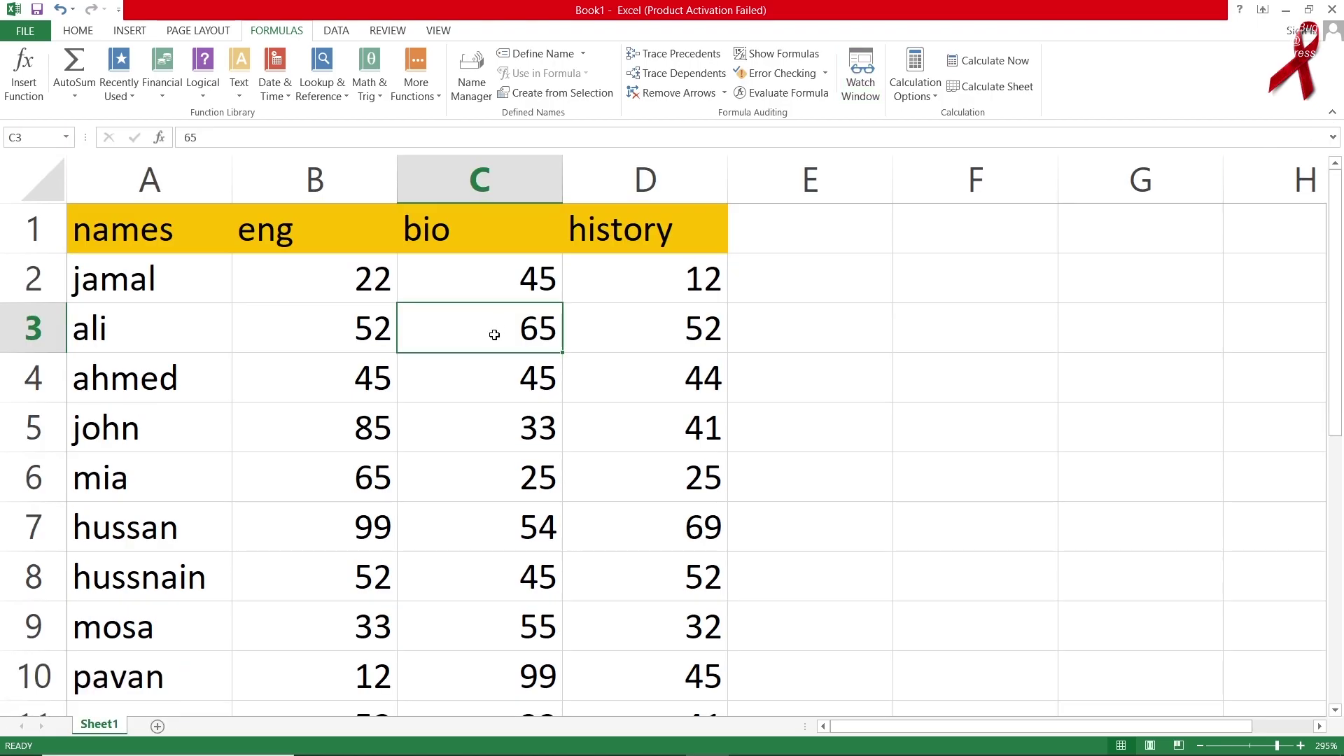
Step: Set the bio mark in cell C11 to 100 and check the bio total in cell C14
left_click(482, 464)
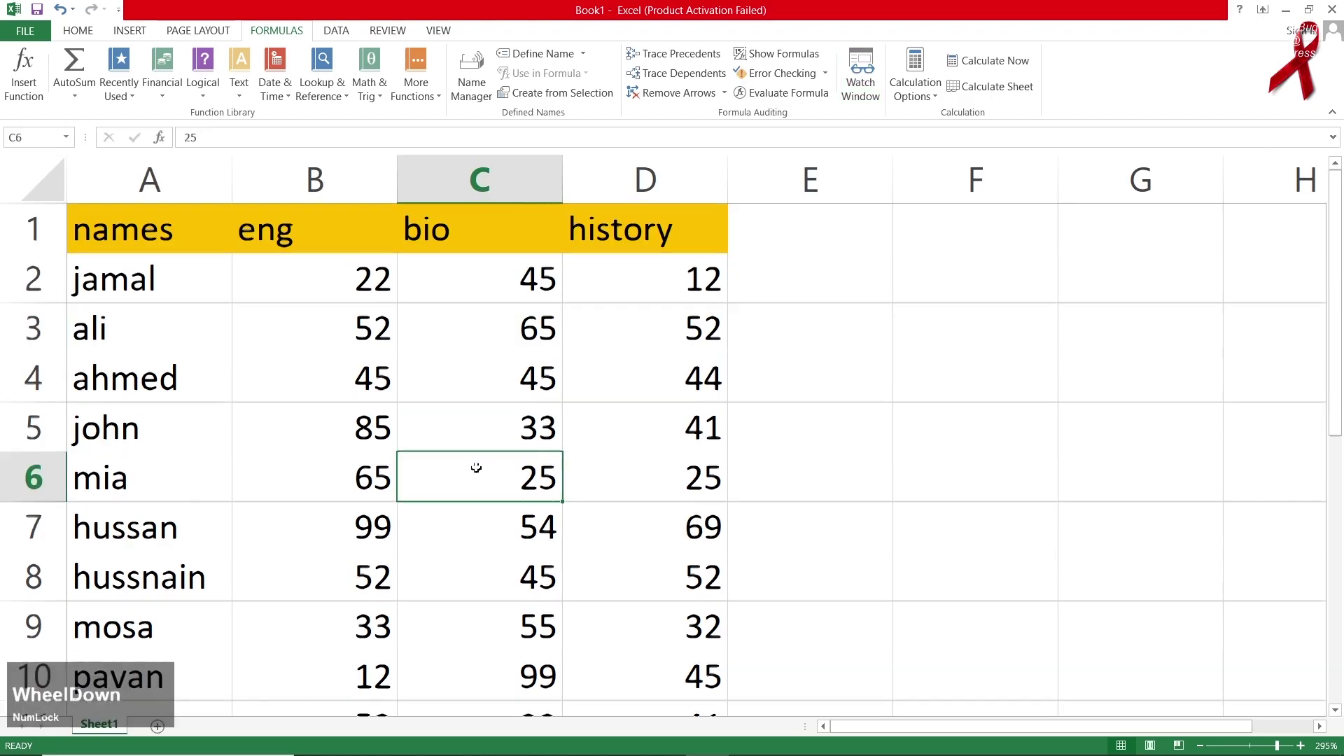
scroll(467, 472, "down", 1)
scroll(467, 472, "down", 1)
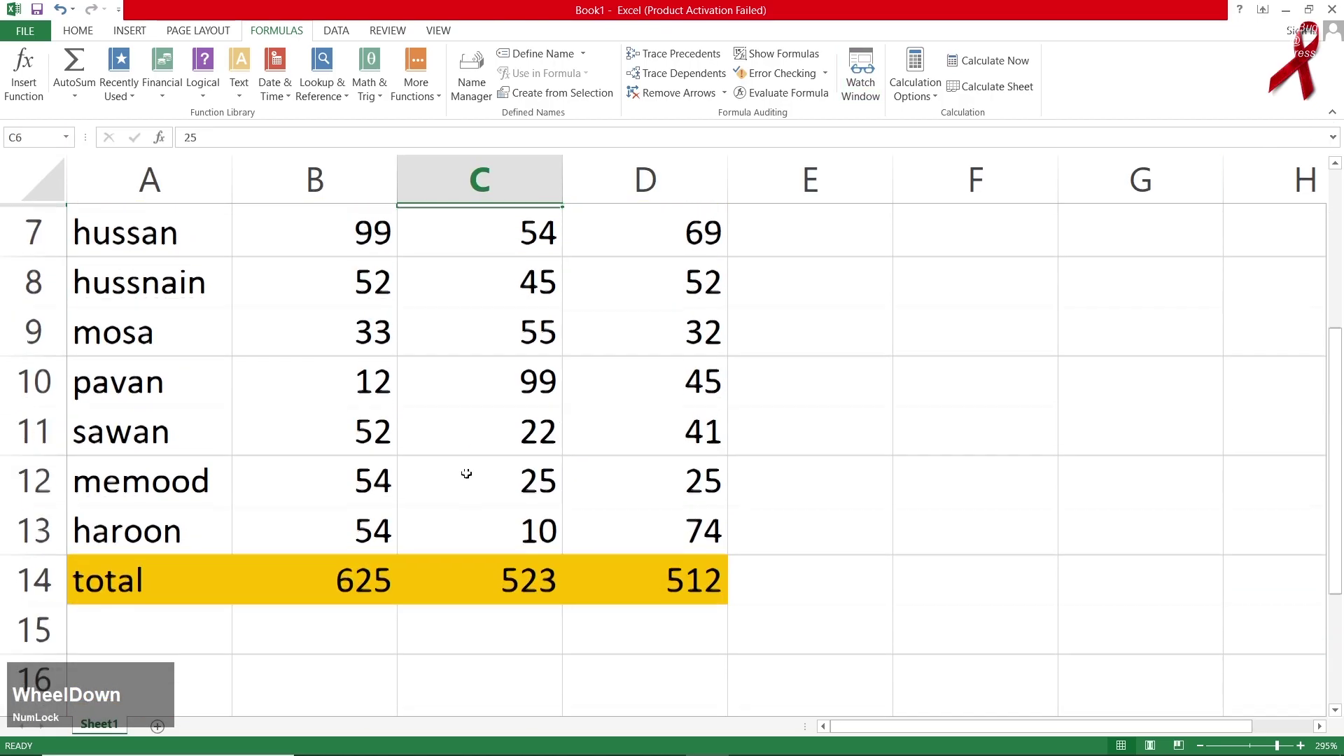
left_click(488, 436)
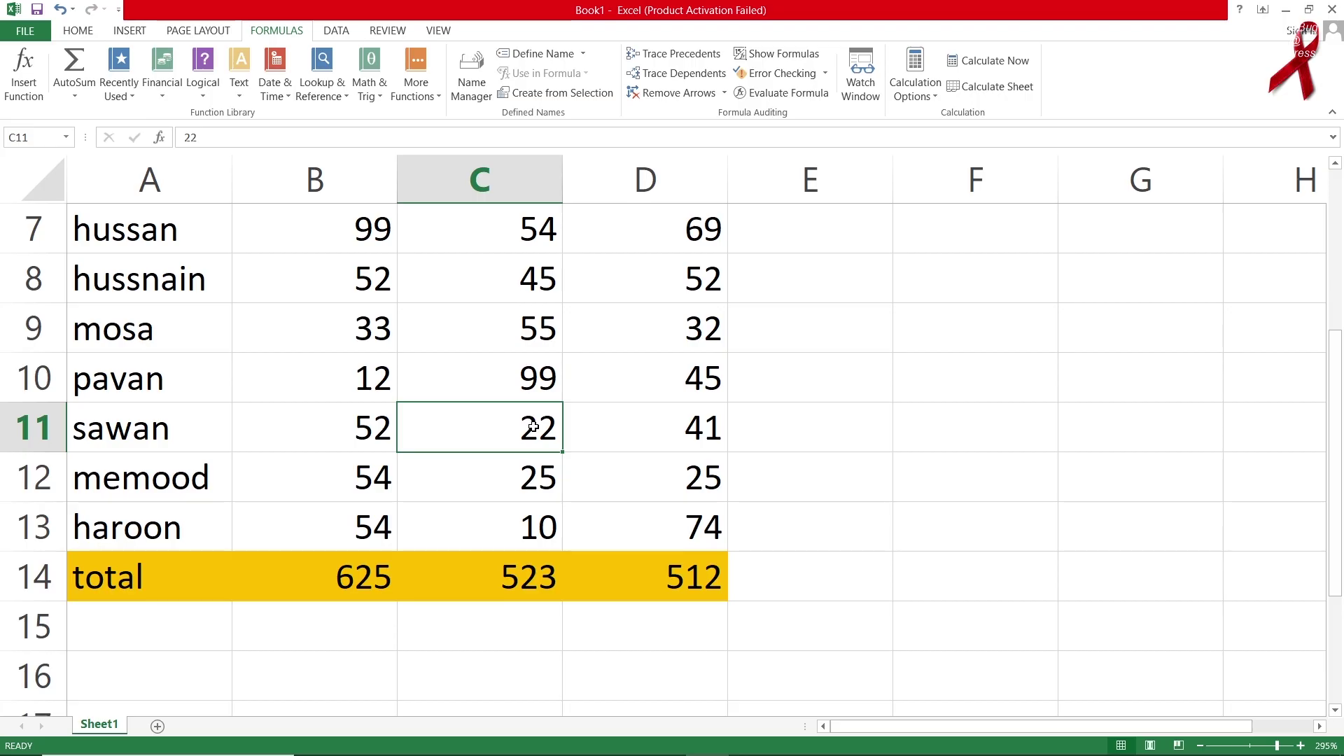
type("100")
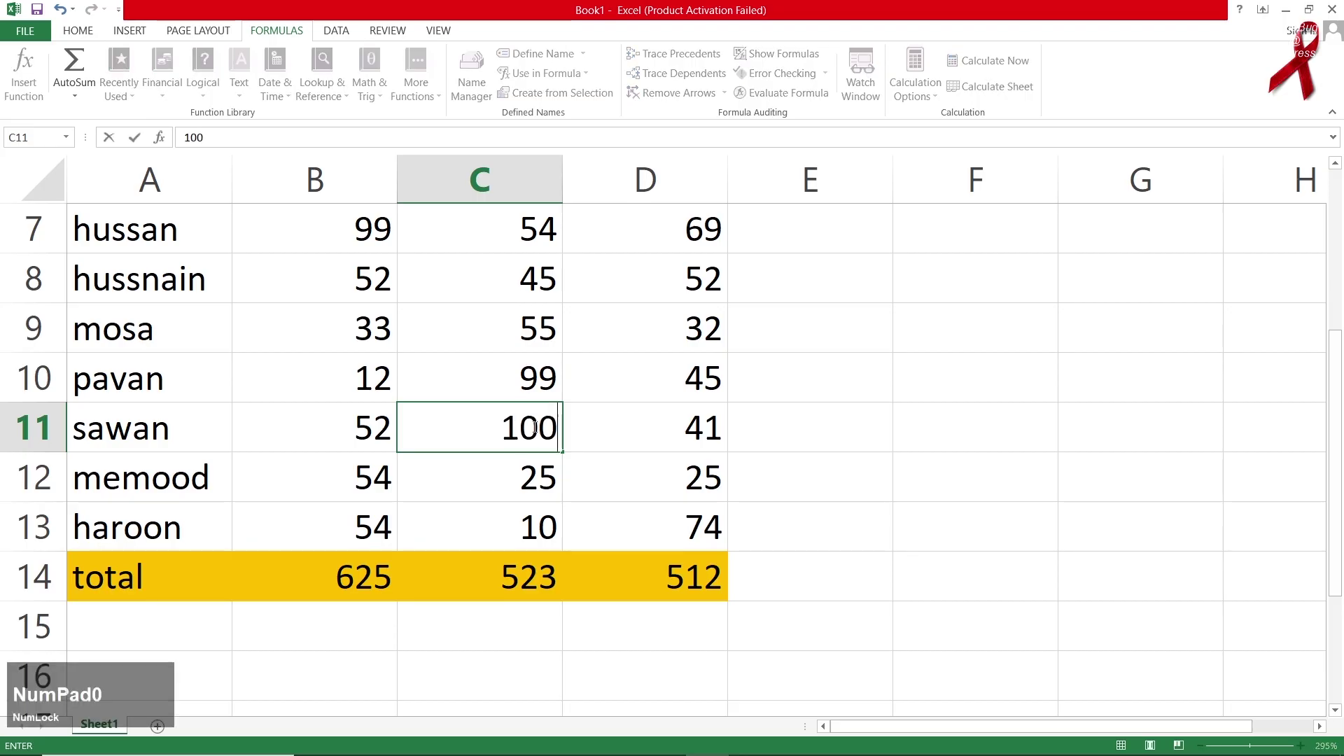
key("Return")
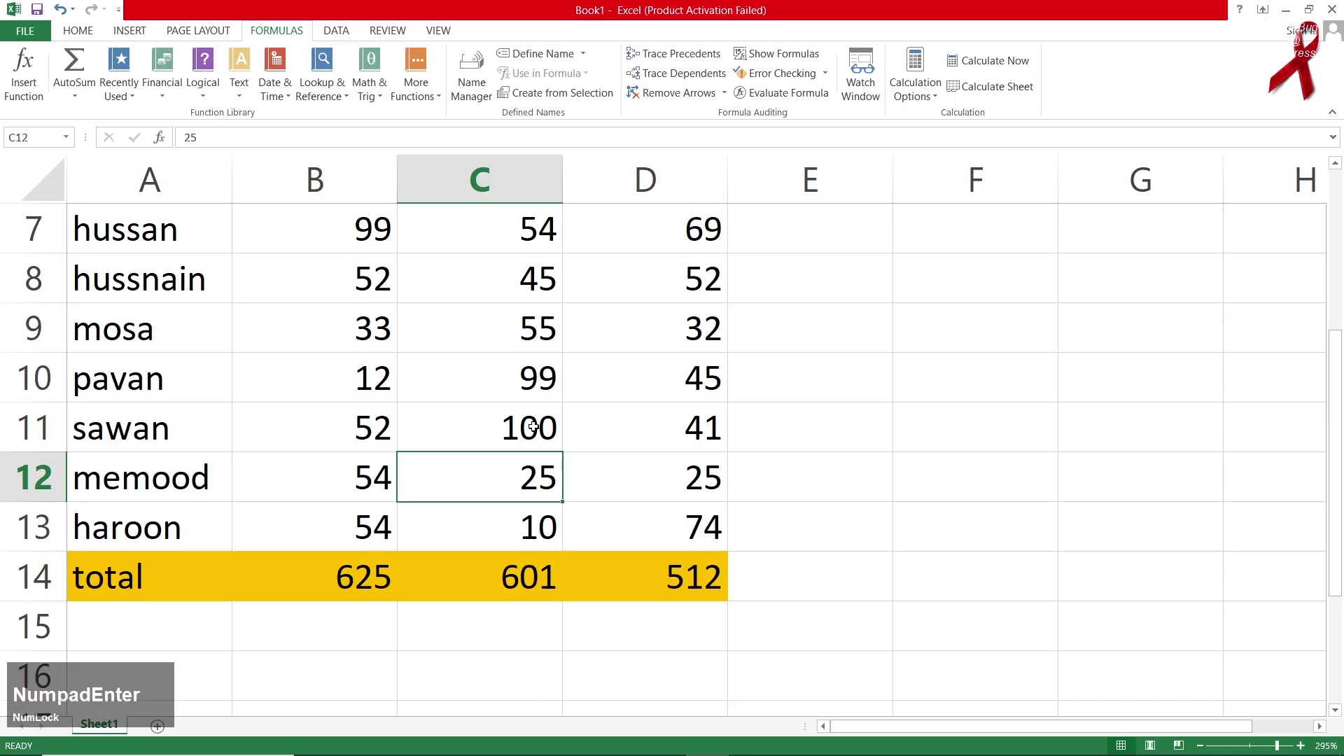
left_click(504, 583)
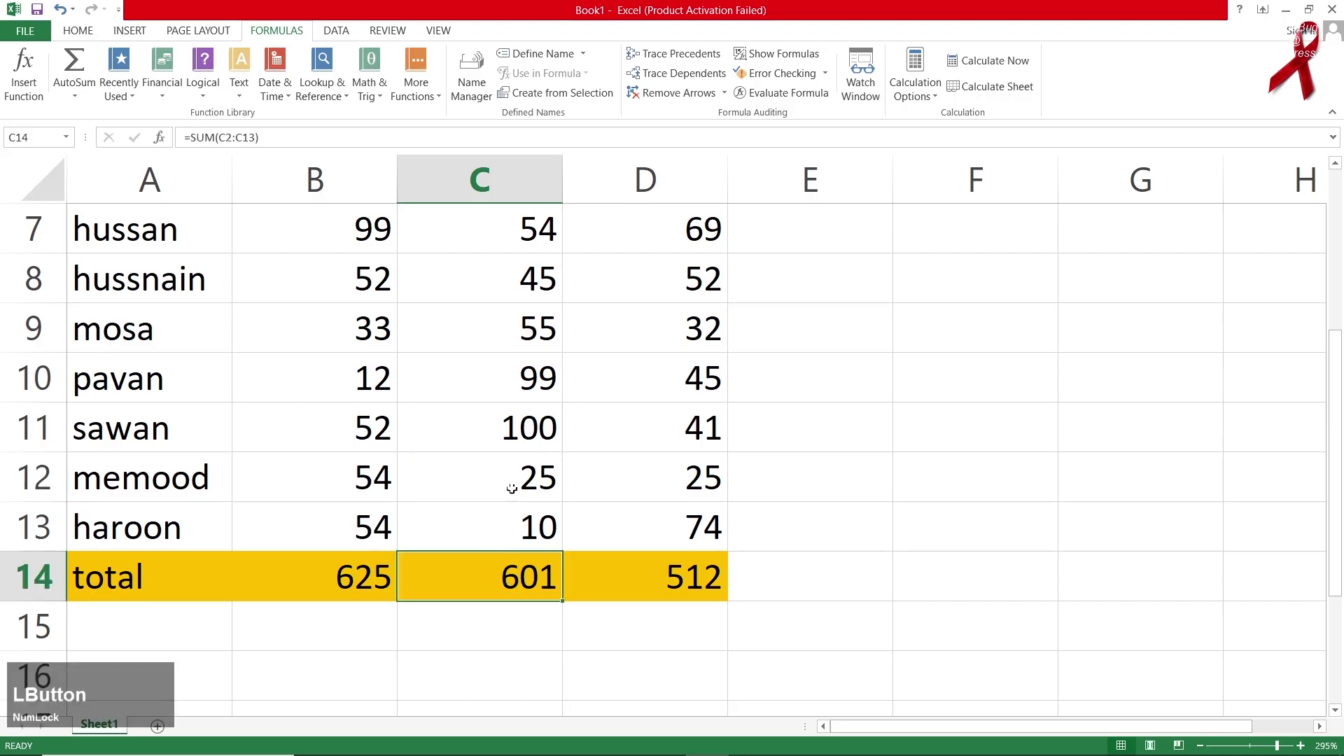
left_click(500, 430)
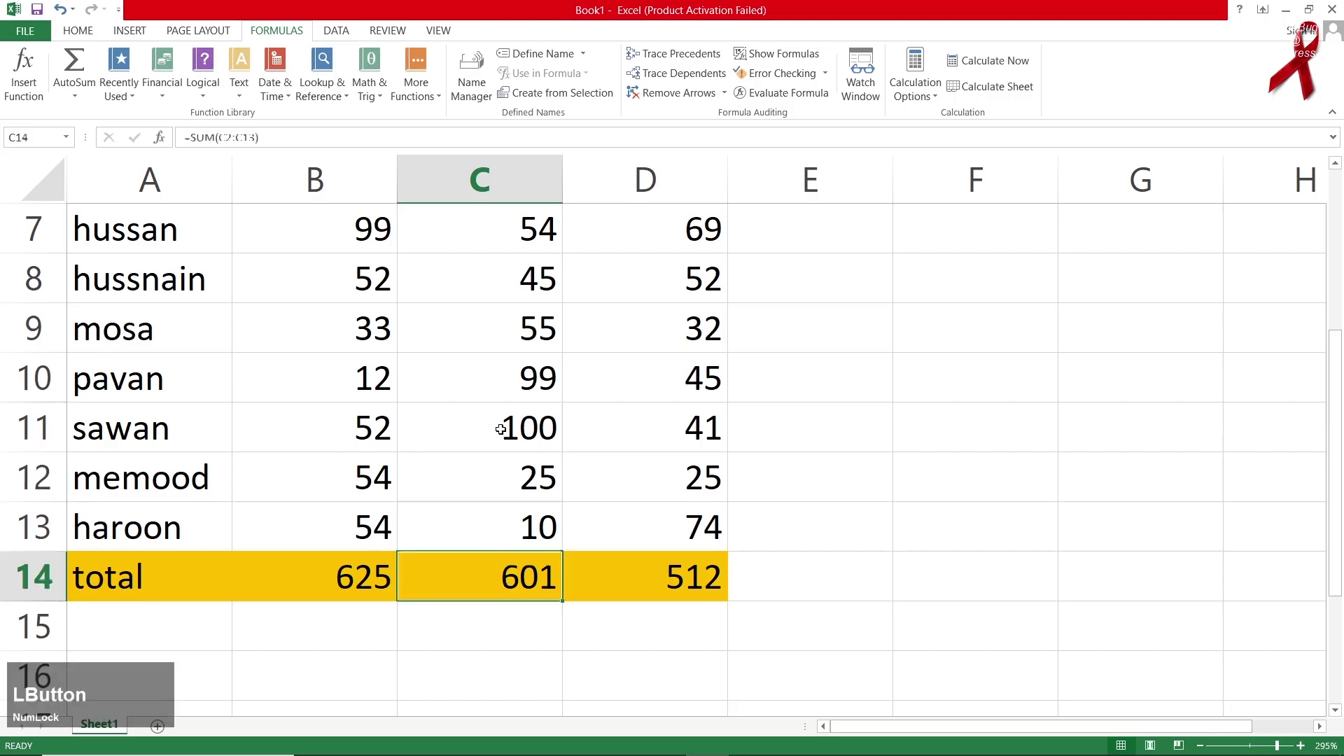
Step: Switch the workbook's calculation option to Manual
left_click(501, 365)
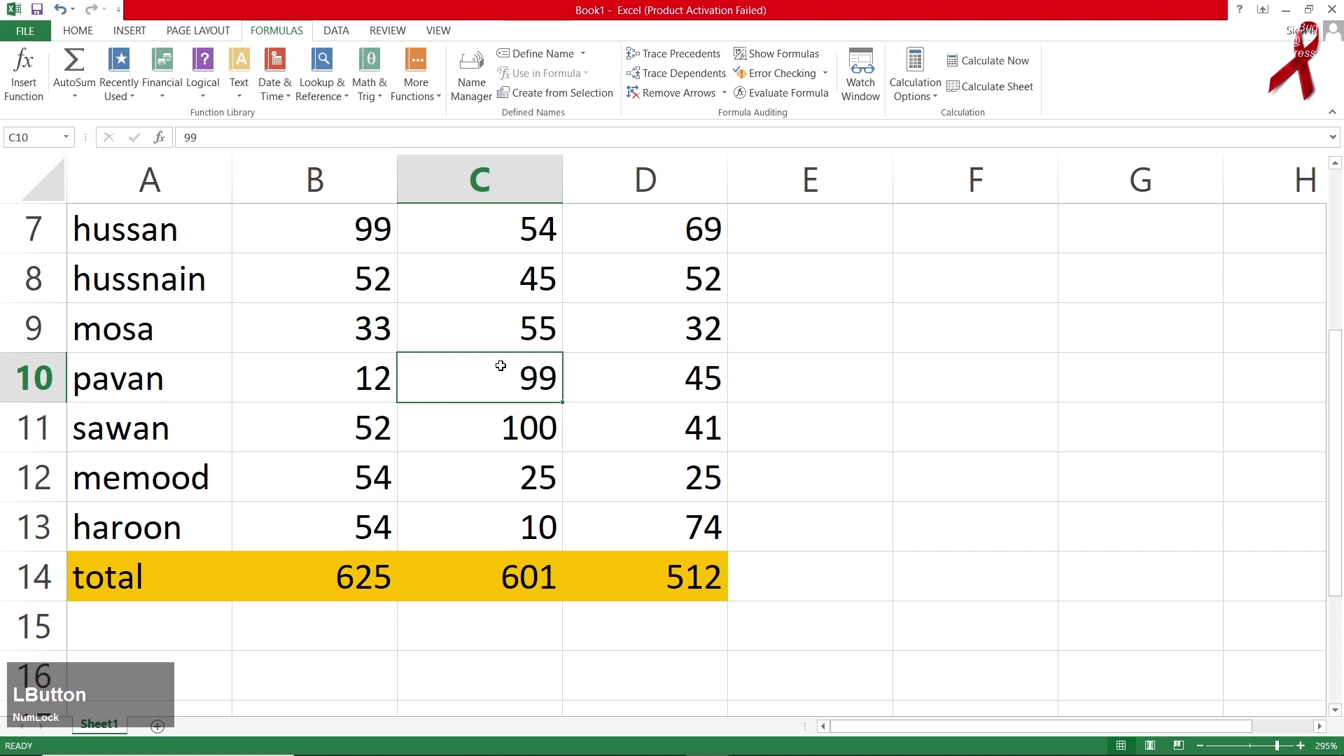
left_click(914, 77)
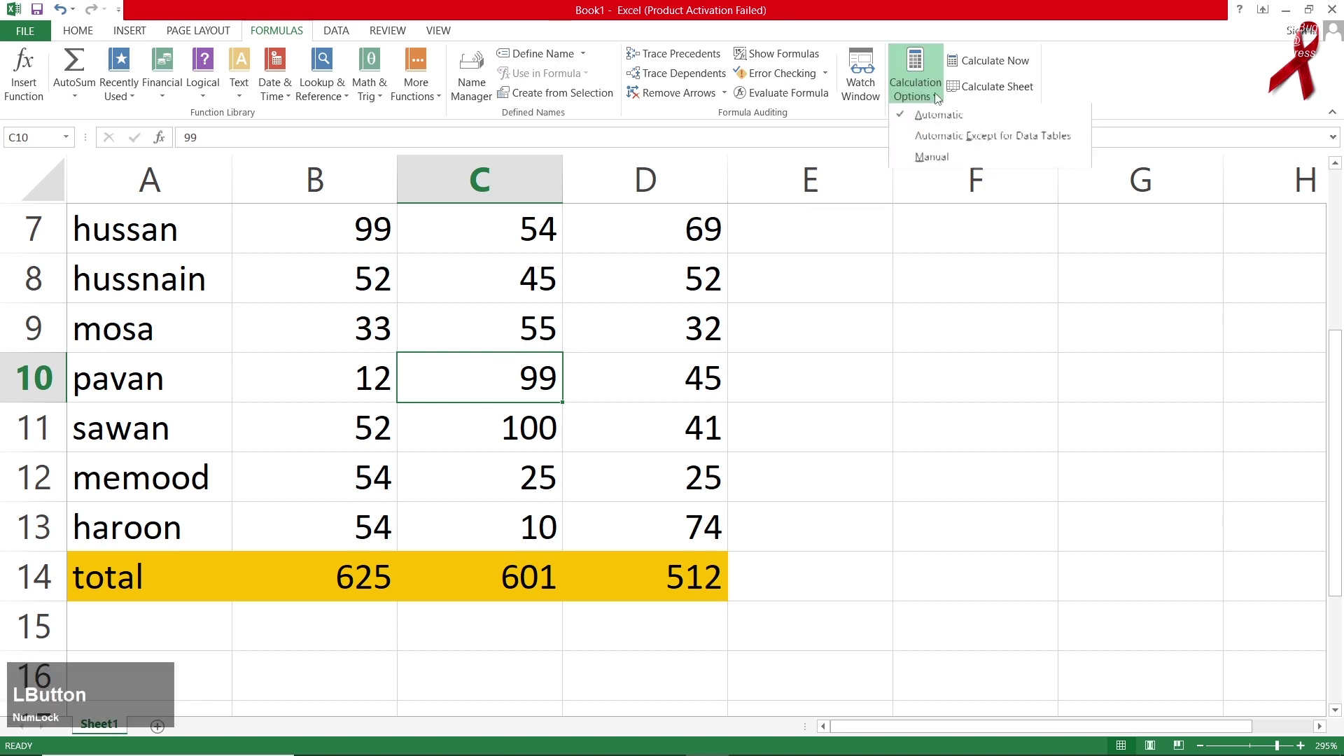
left_click(948, 158)
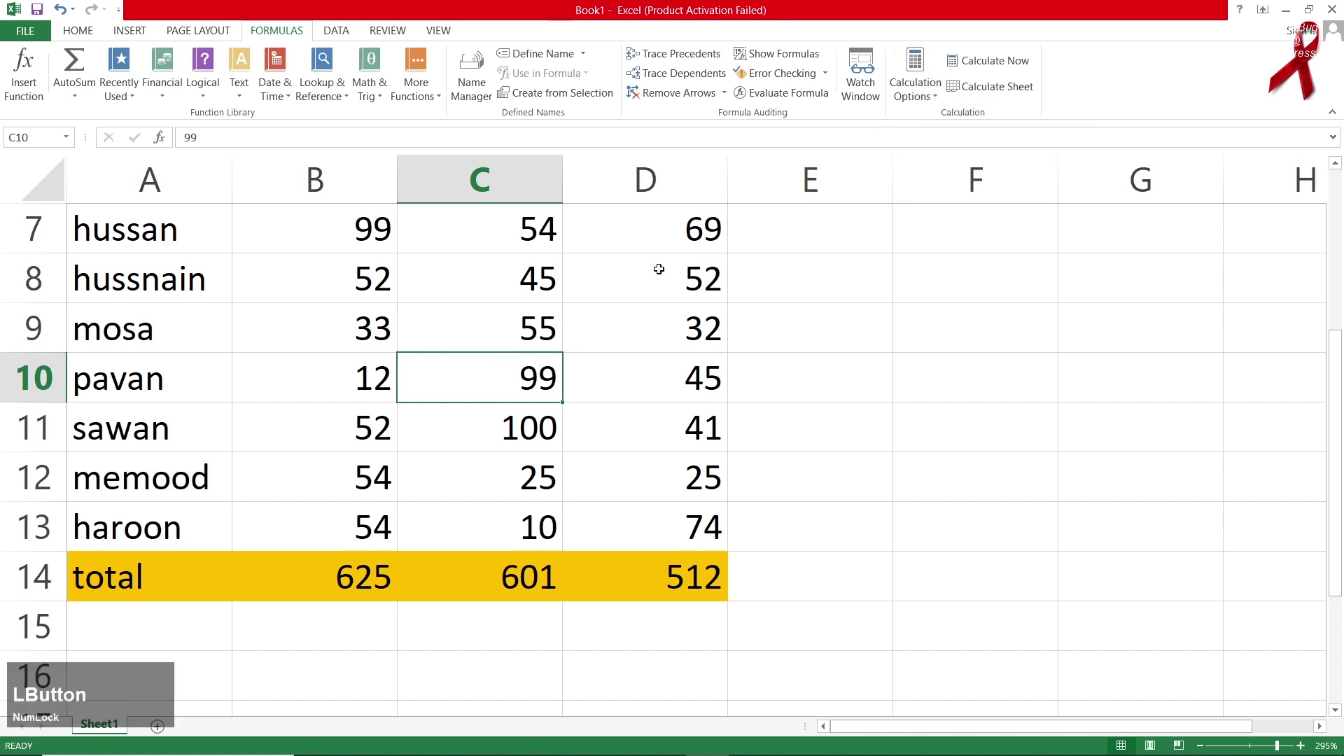
Step: Change the history mark in cell D9 to 25
left_click(555, 294)
left_click(660, 360)
left_click(679, 314)
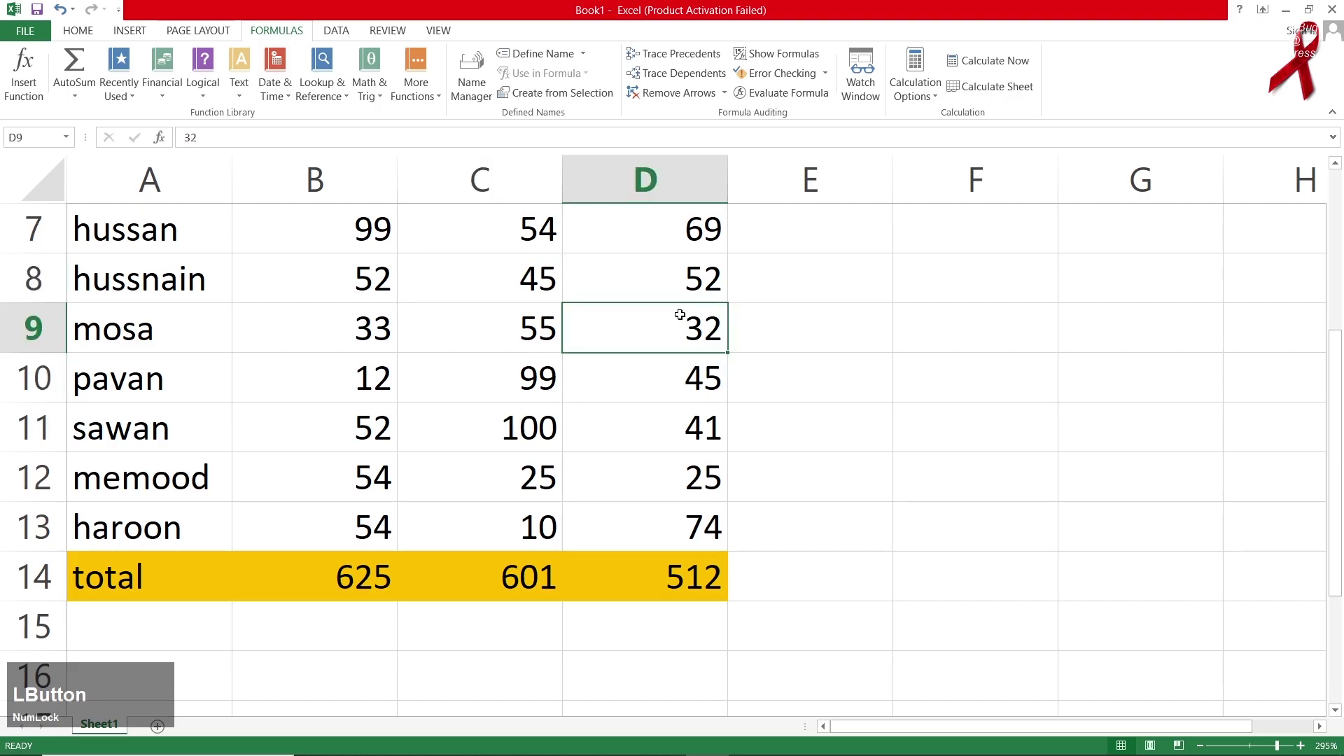
type("25")
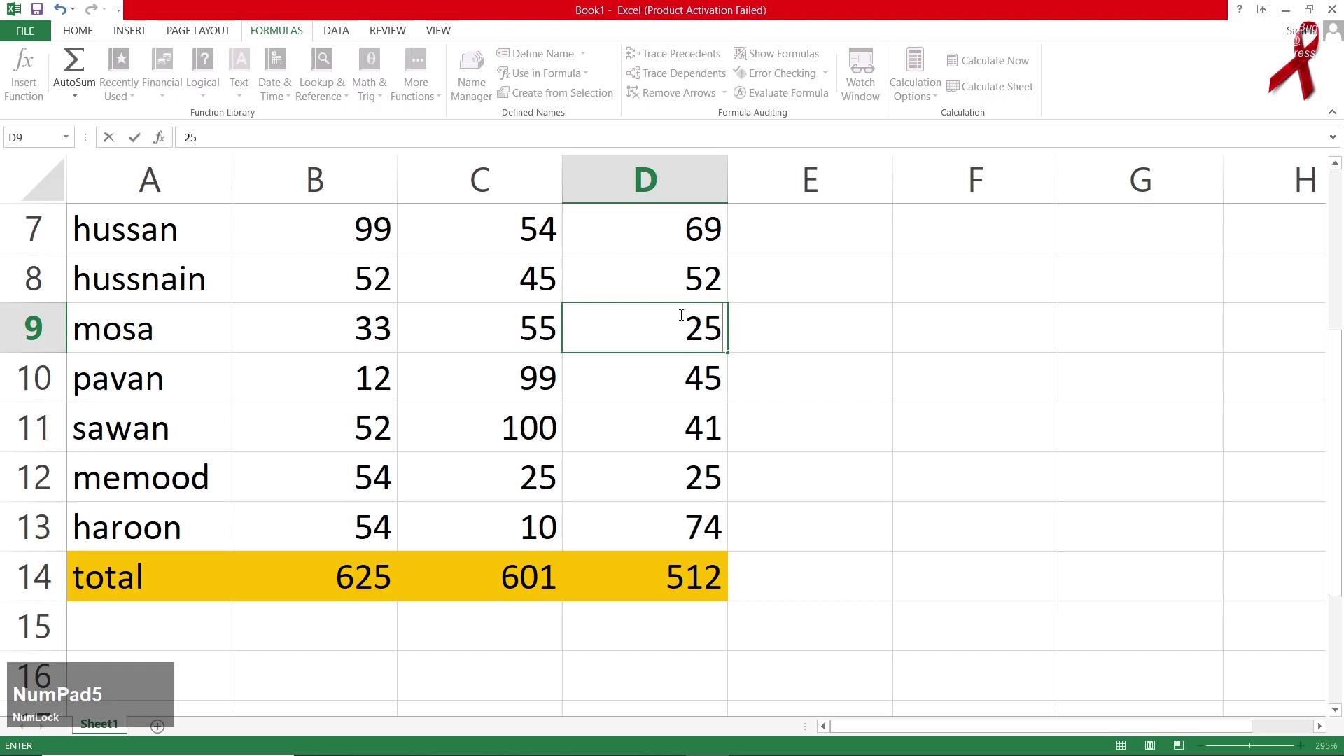
key("Return")
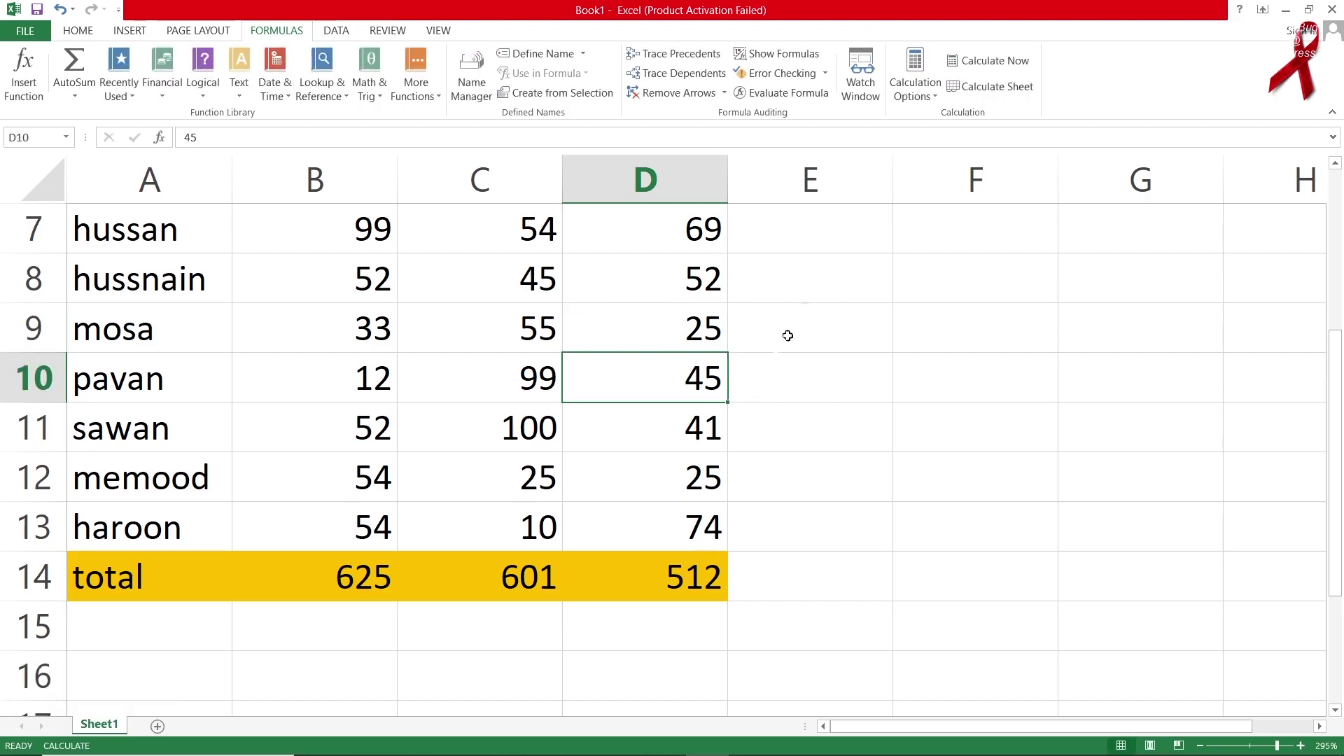
Step: Check the workbook's calculation option and update the totals with Calculate Now
left_click(913, 87)
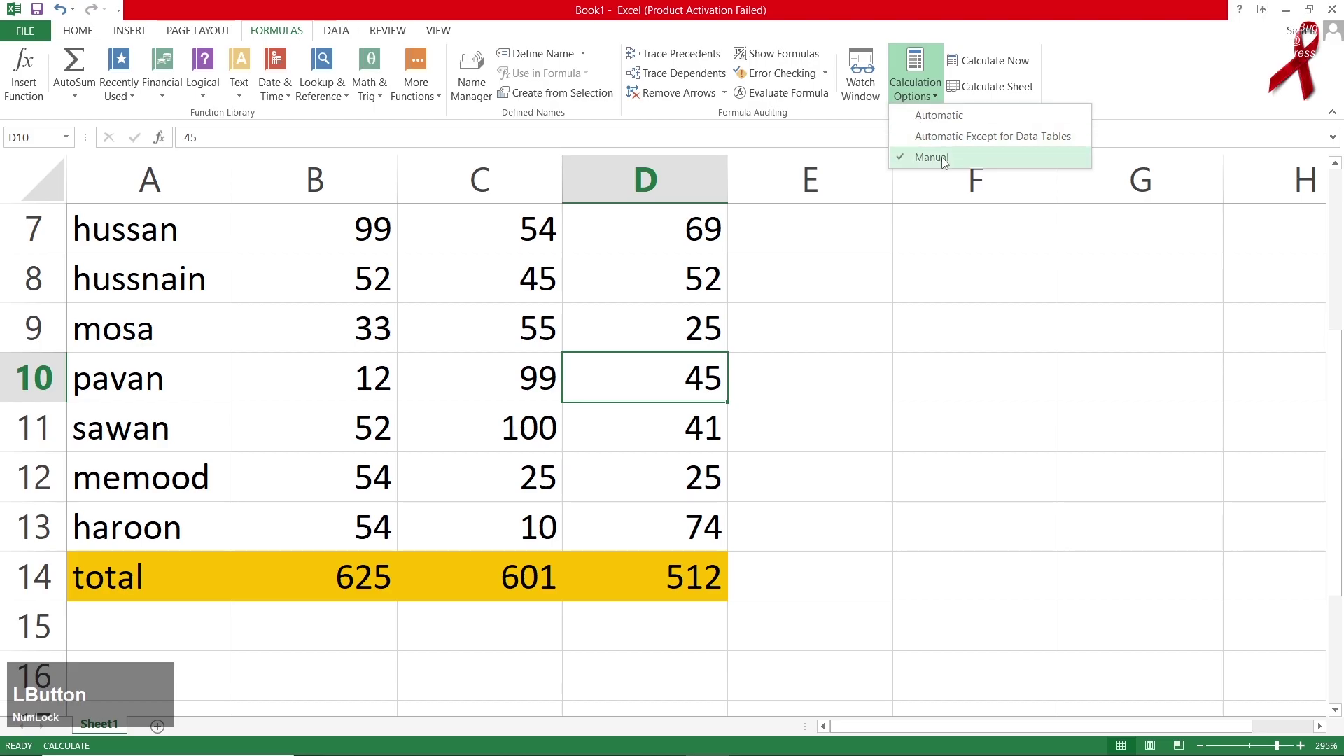
left_click(686, 319)
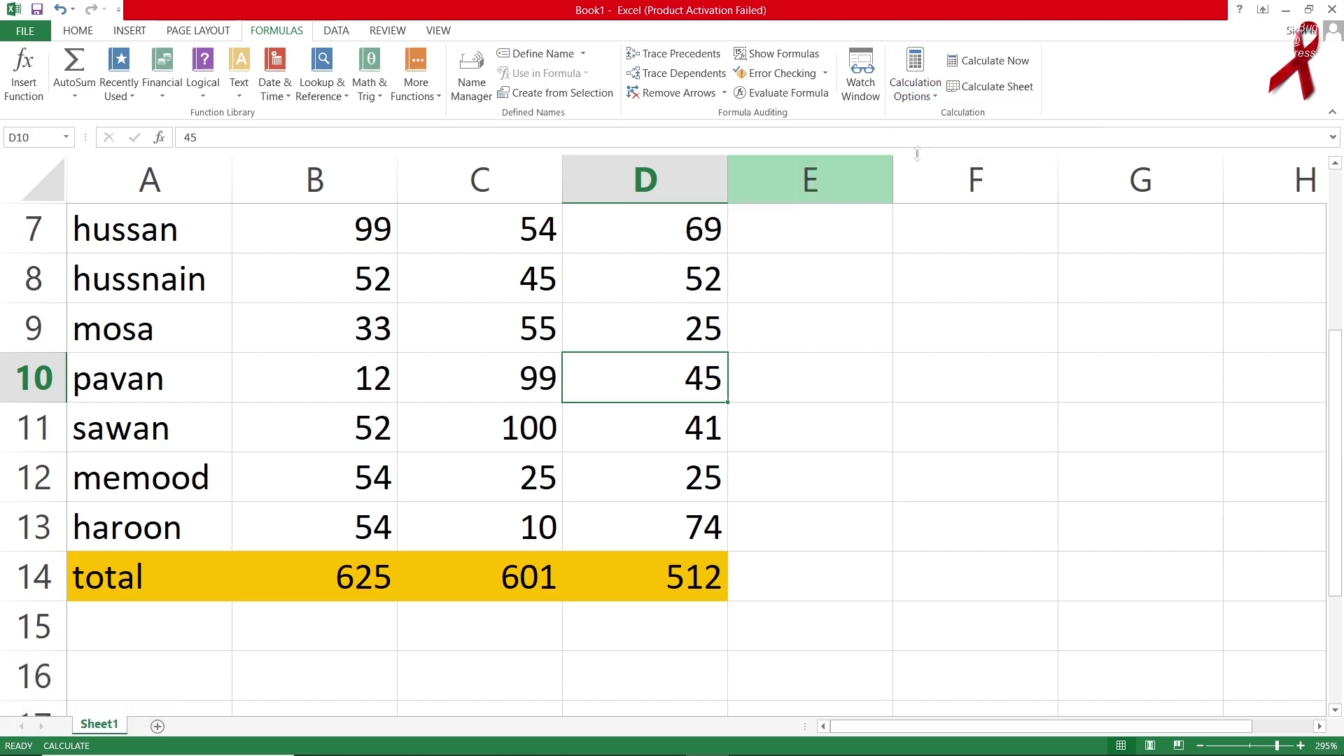
left_click(1002, 61)
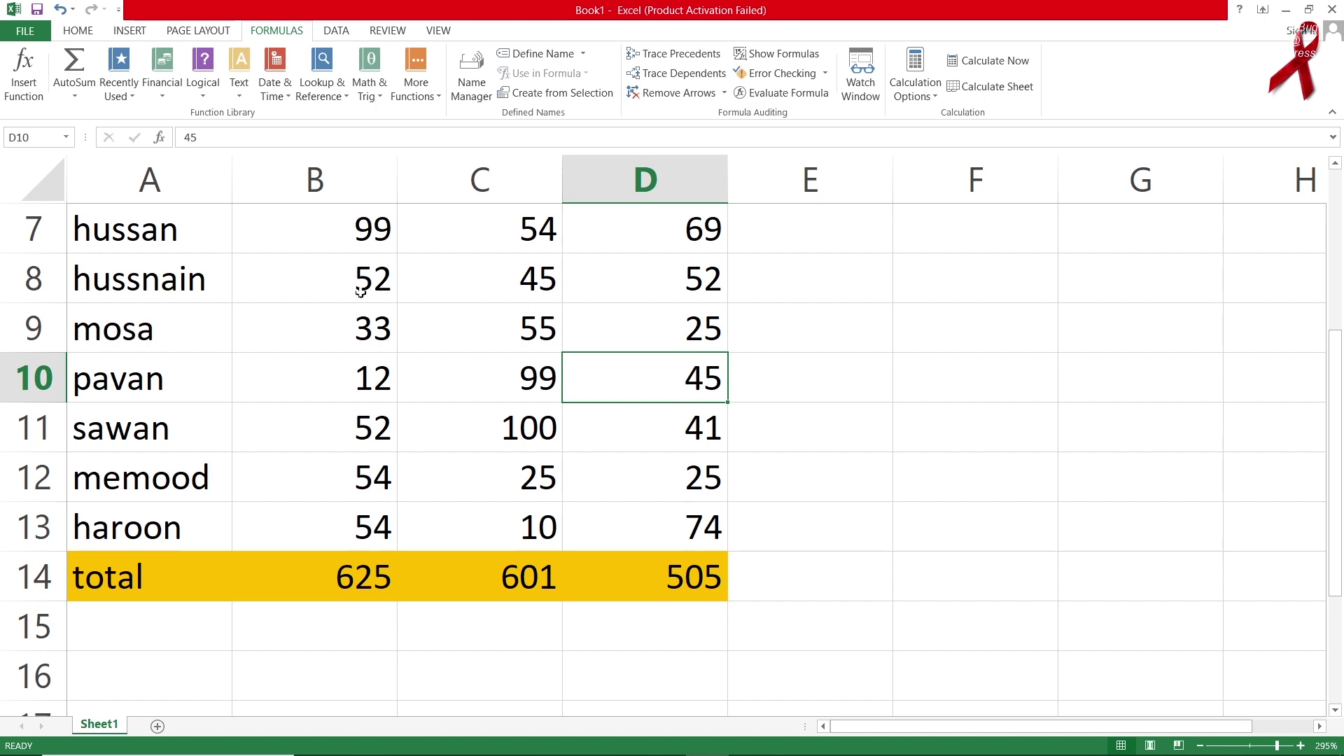
Step: Change the eng mark in cell B10 to 88 and update the eng total in cell B14 with Calculate Sheet
left_click(353, 375)
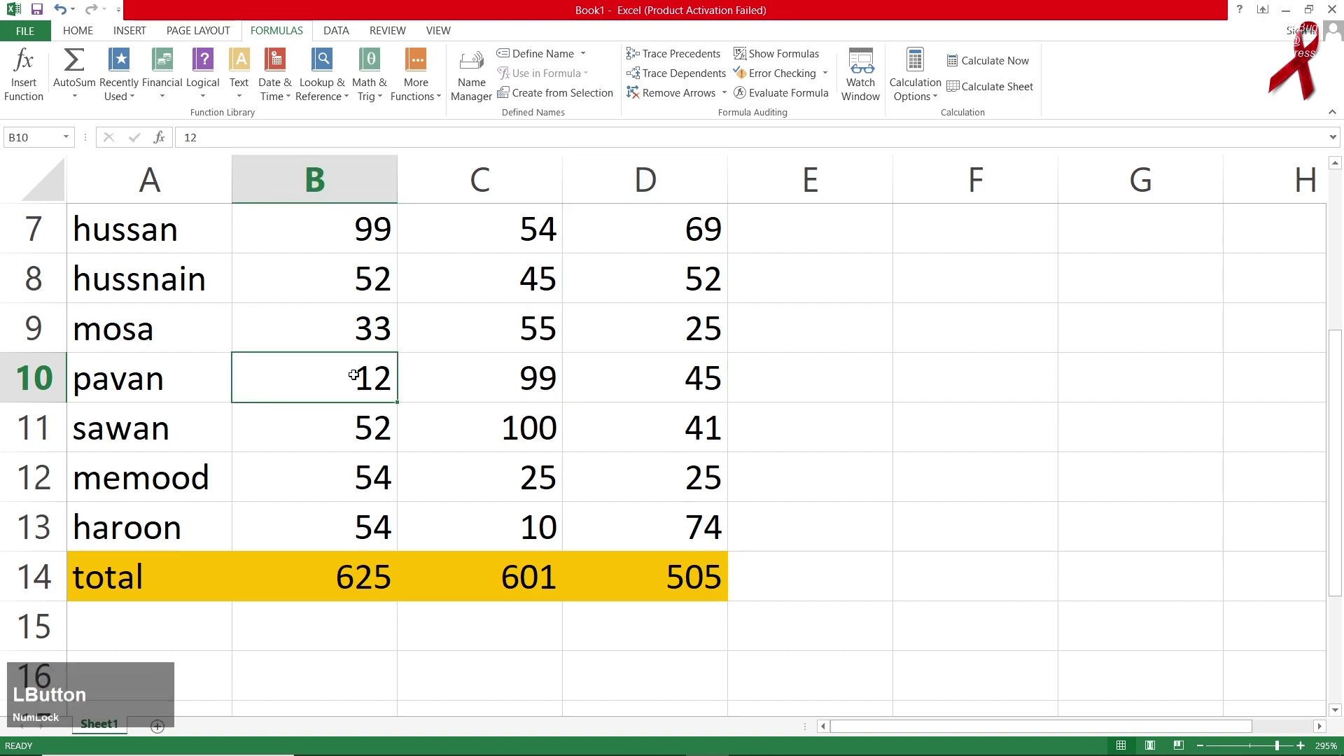
scroll(355, 375, "up", 2)
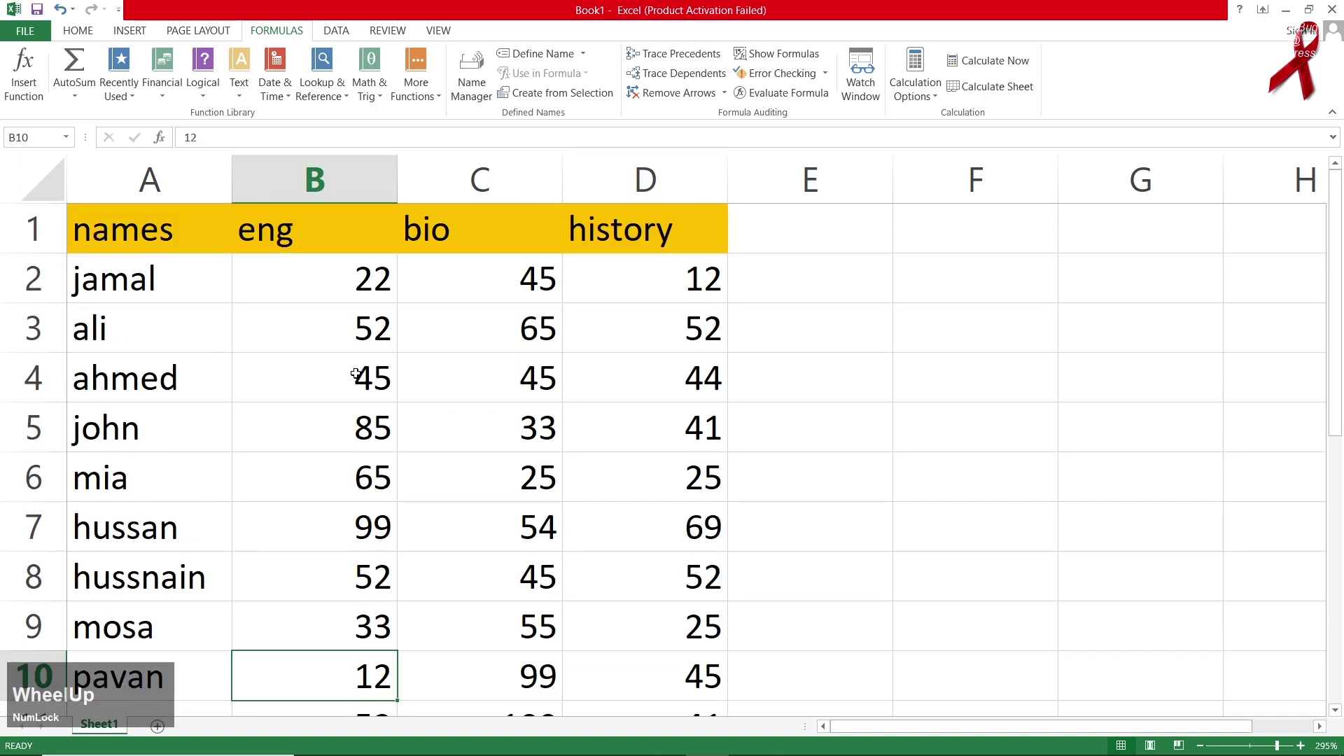
scroll(356, 374, "down", 2)
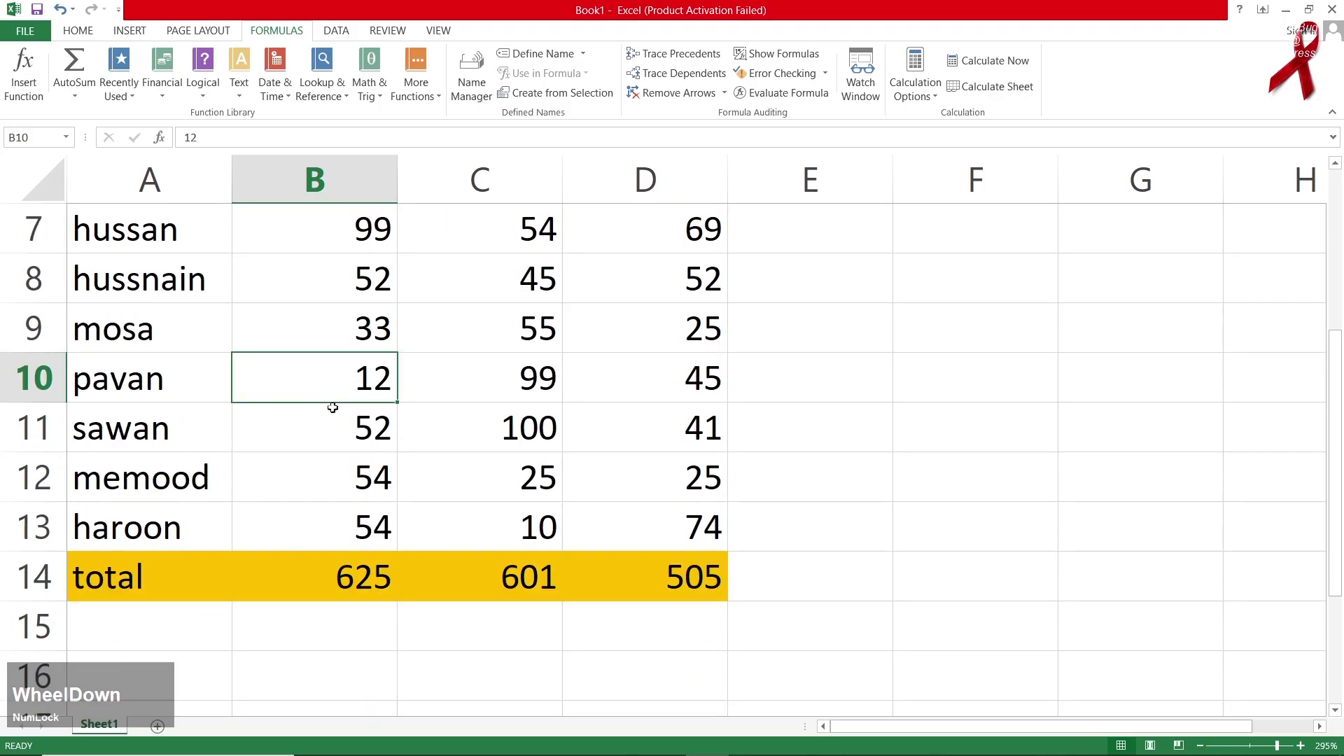
type("88")
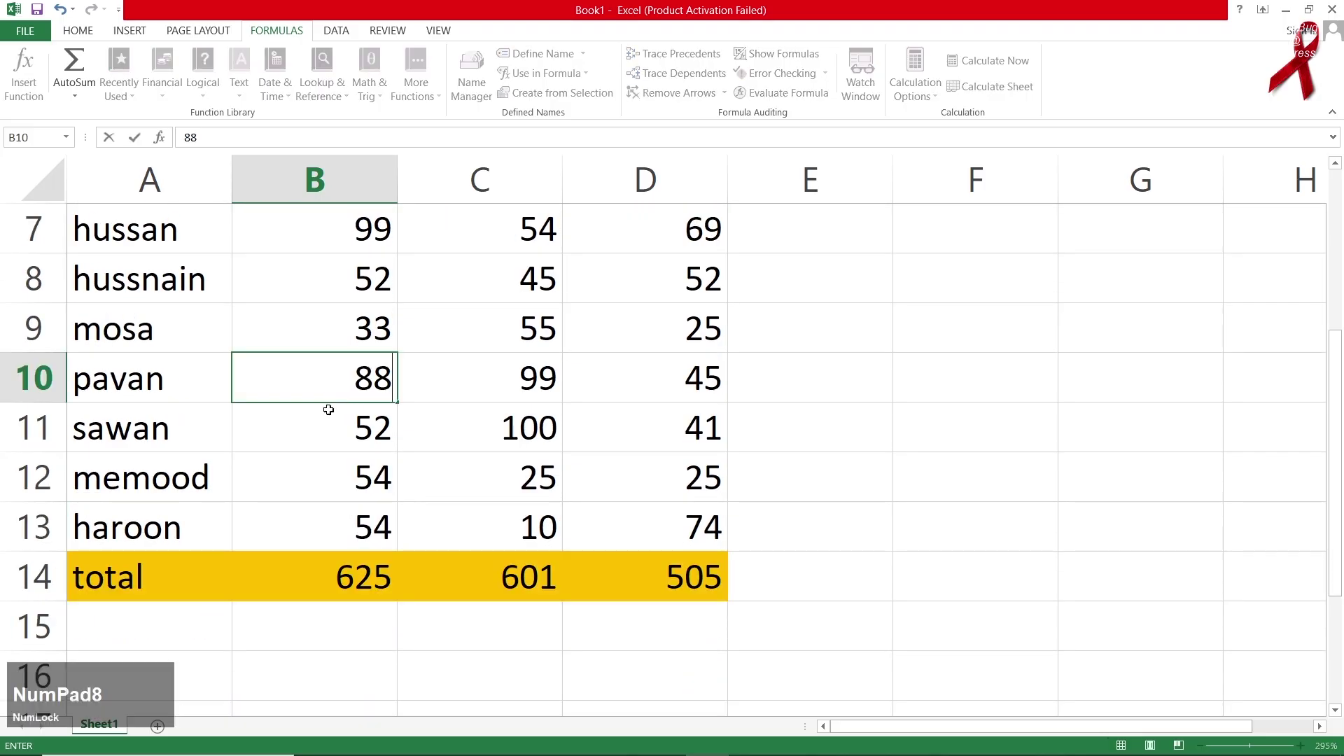
key("Return")
left_click(328, 578)
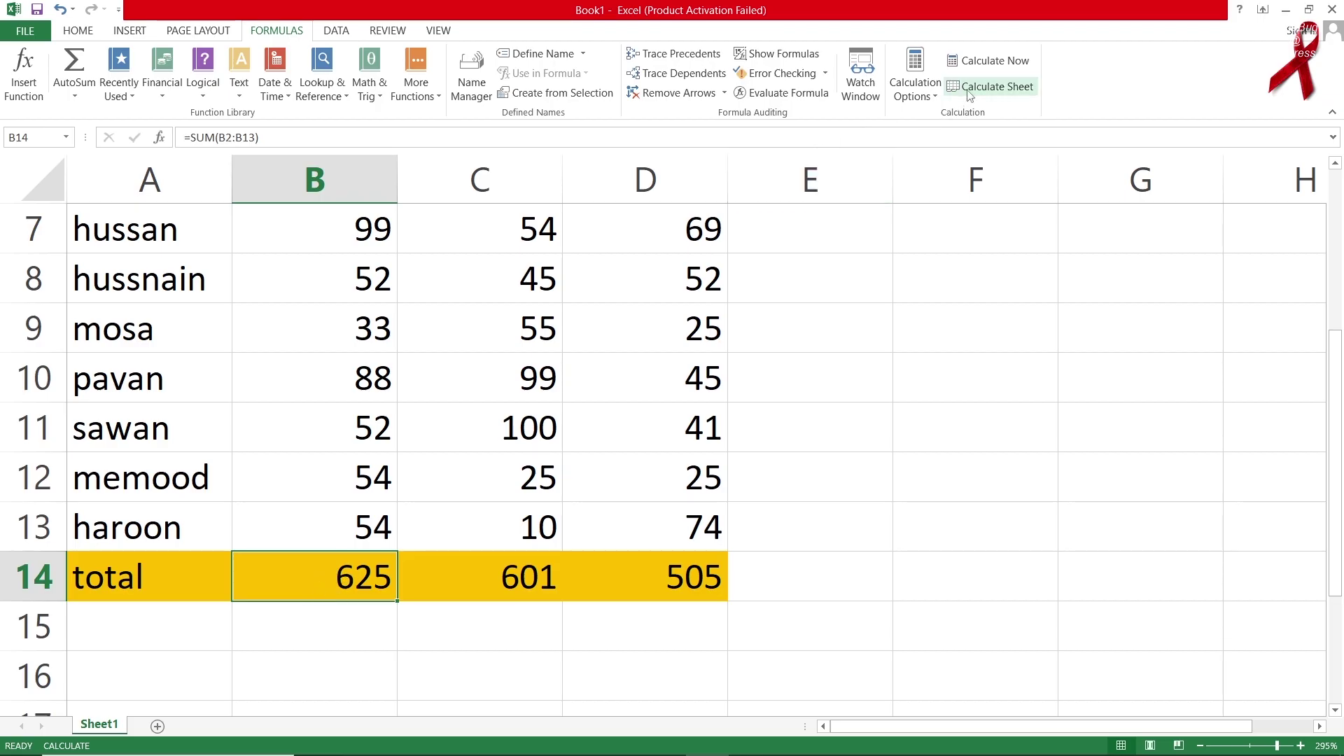
left_click(990, 87)
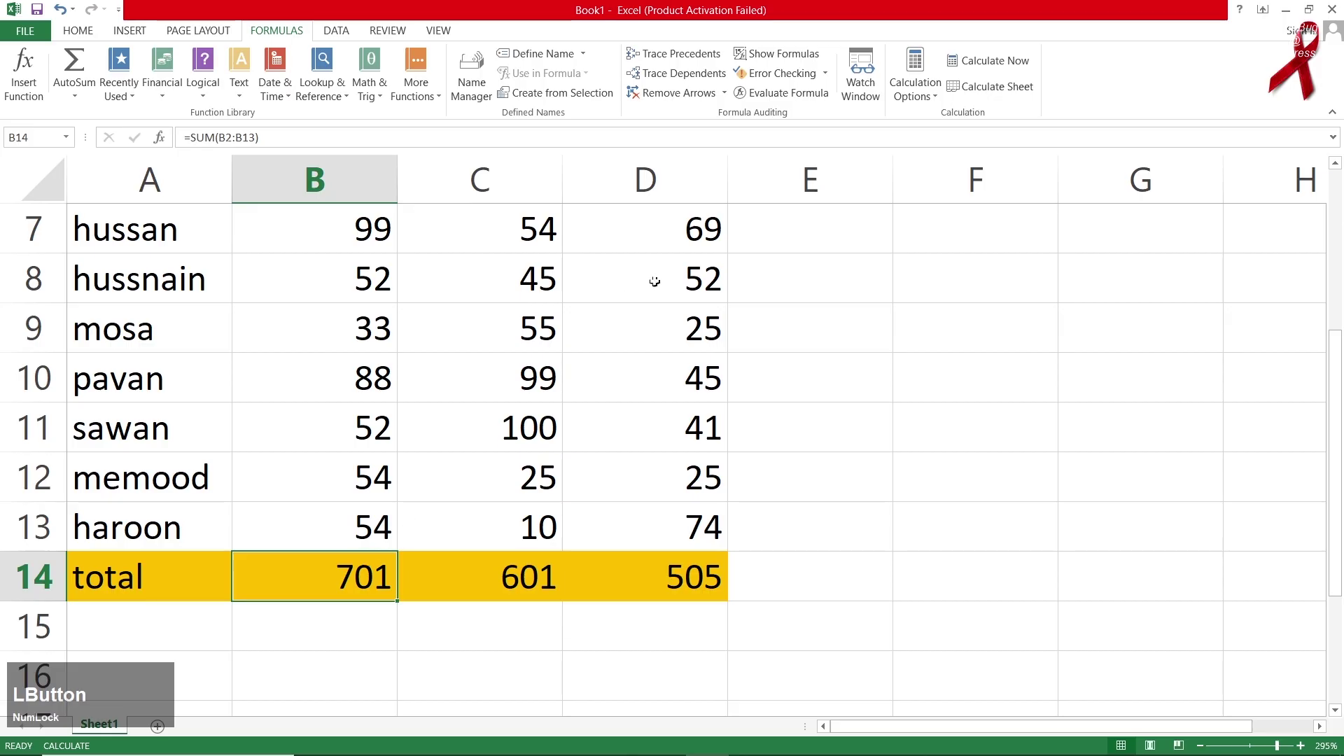
Step: Switch the workbook's calculation option back to Automatic and set the bio mark in cell C10 to 25
left_click(907, 97)
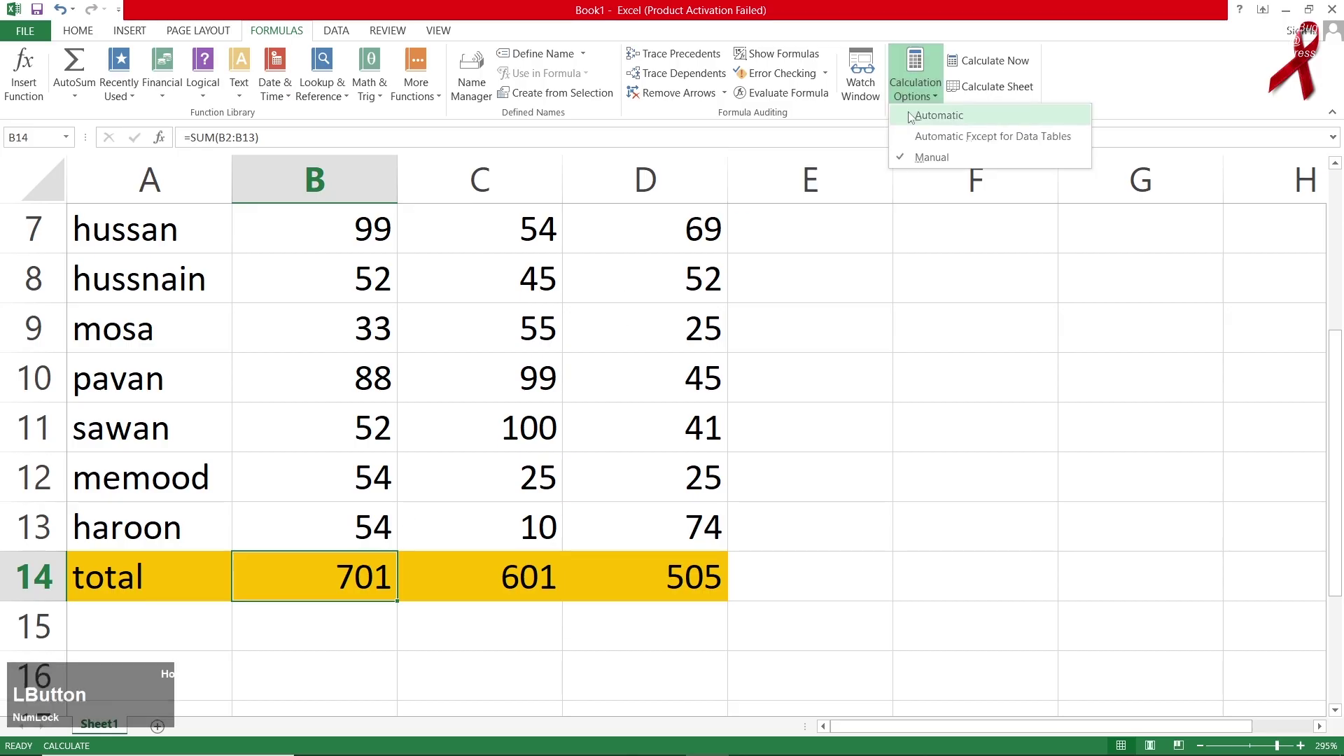
left_click(909, 113)
left_click(502, 373)
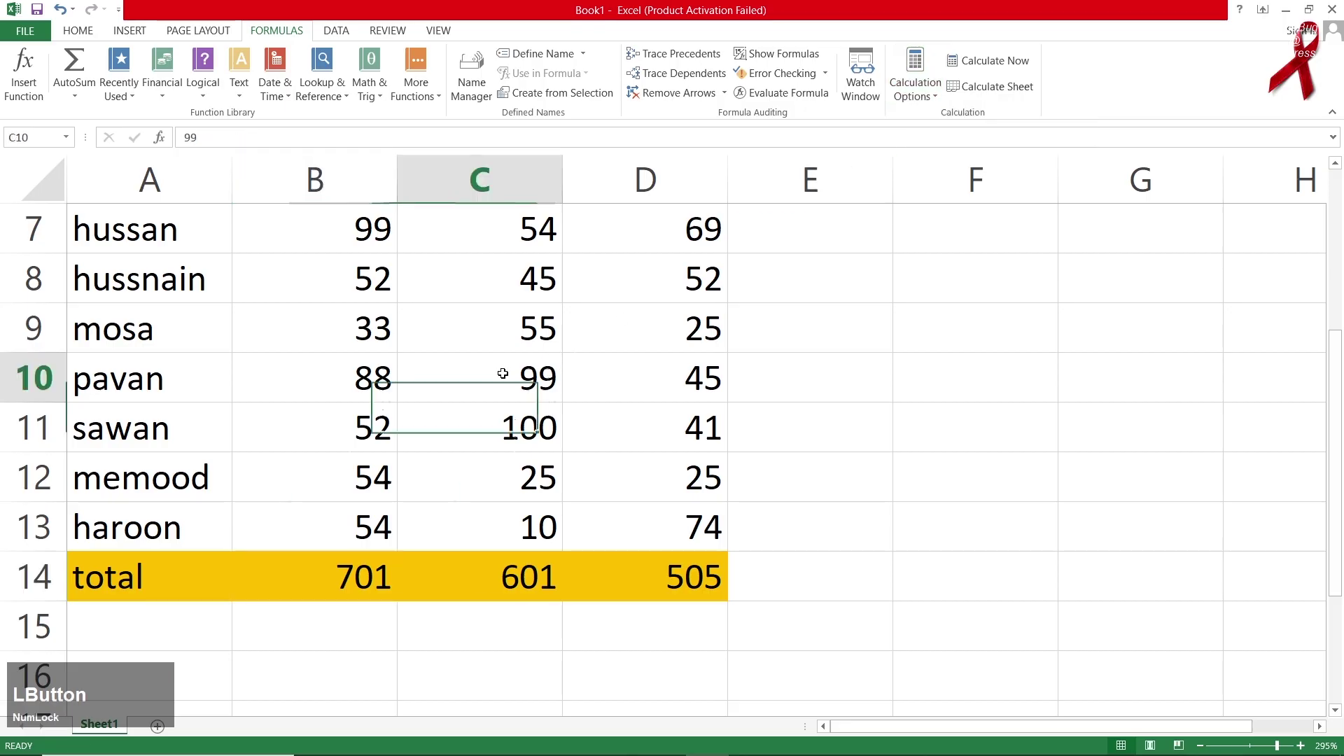
type("25")
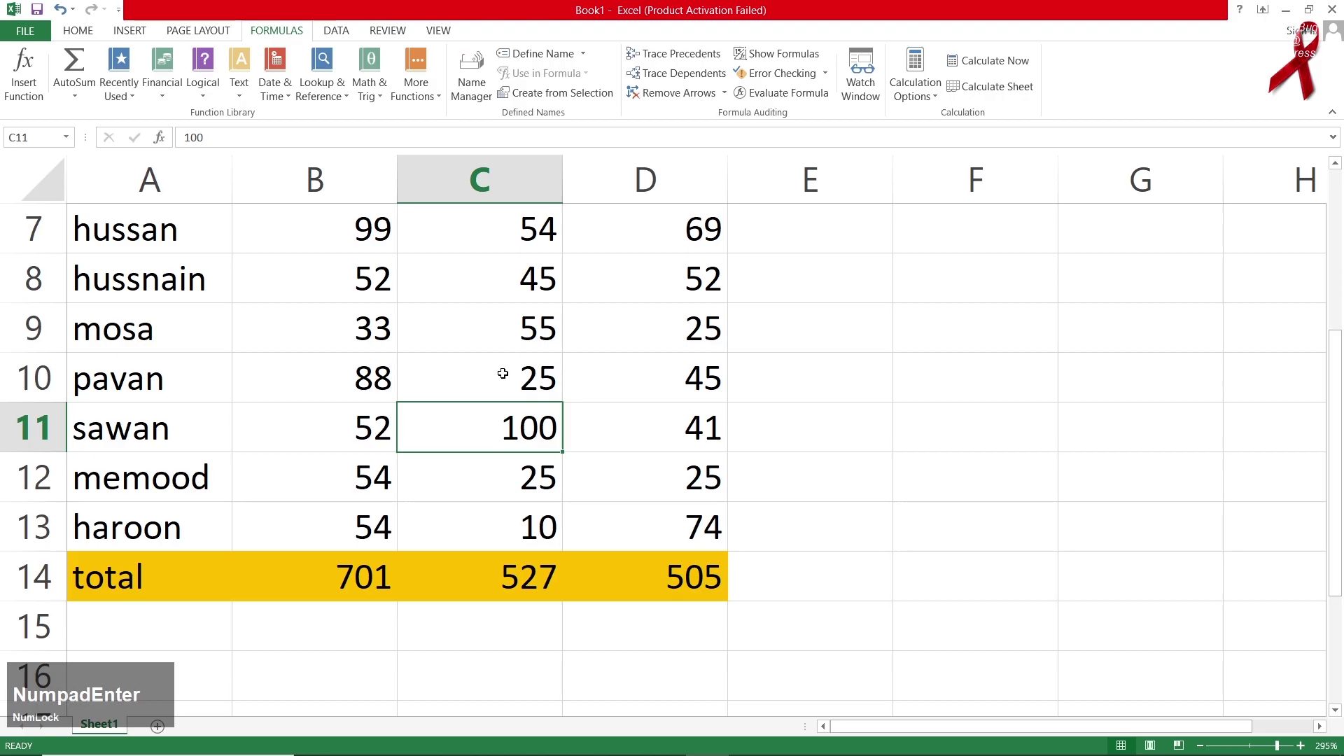
scroll(502, 373, "down", 6)
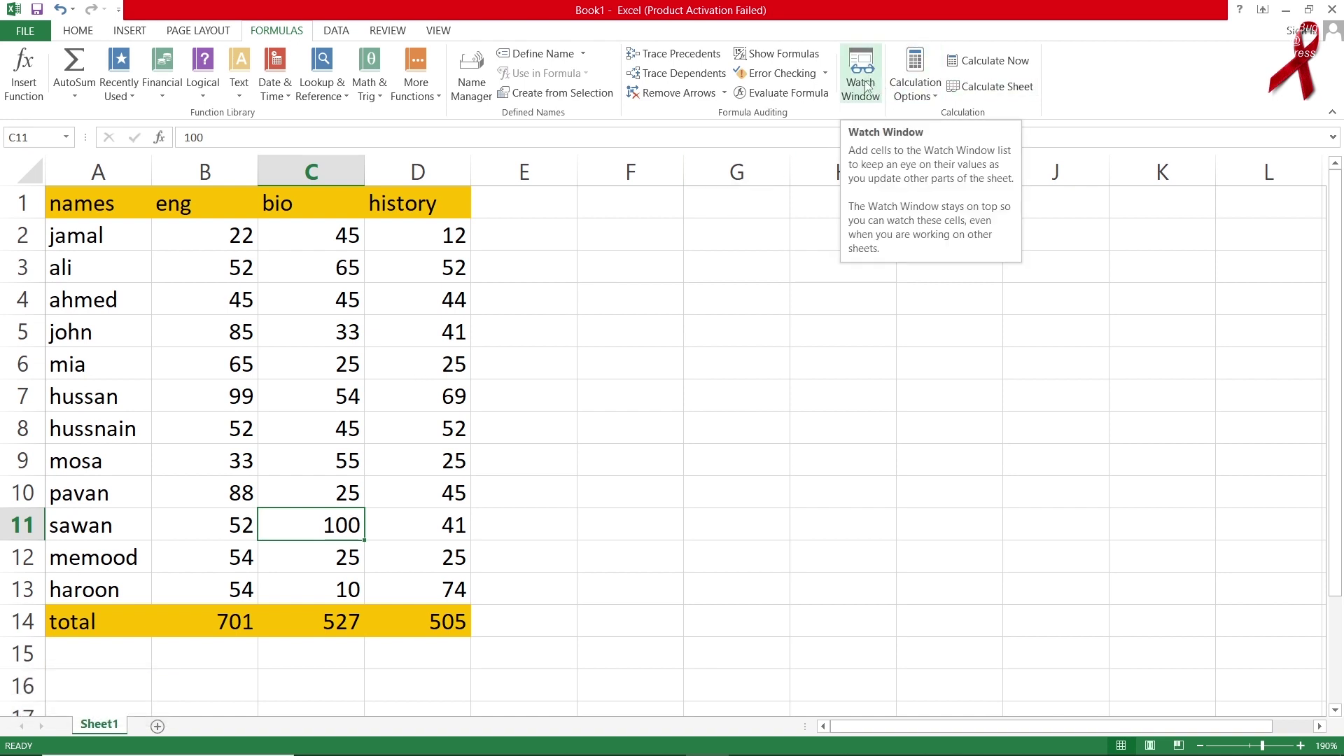
left_click(426, 390)
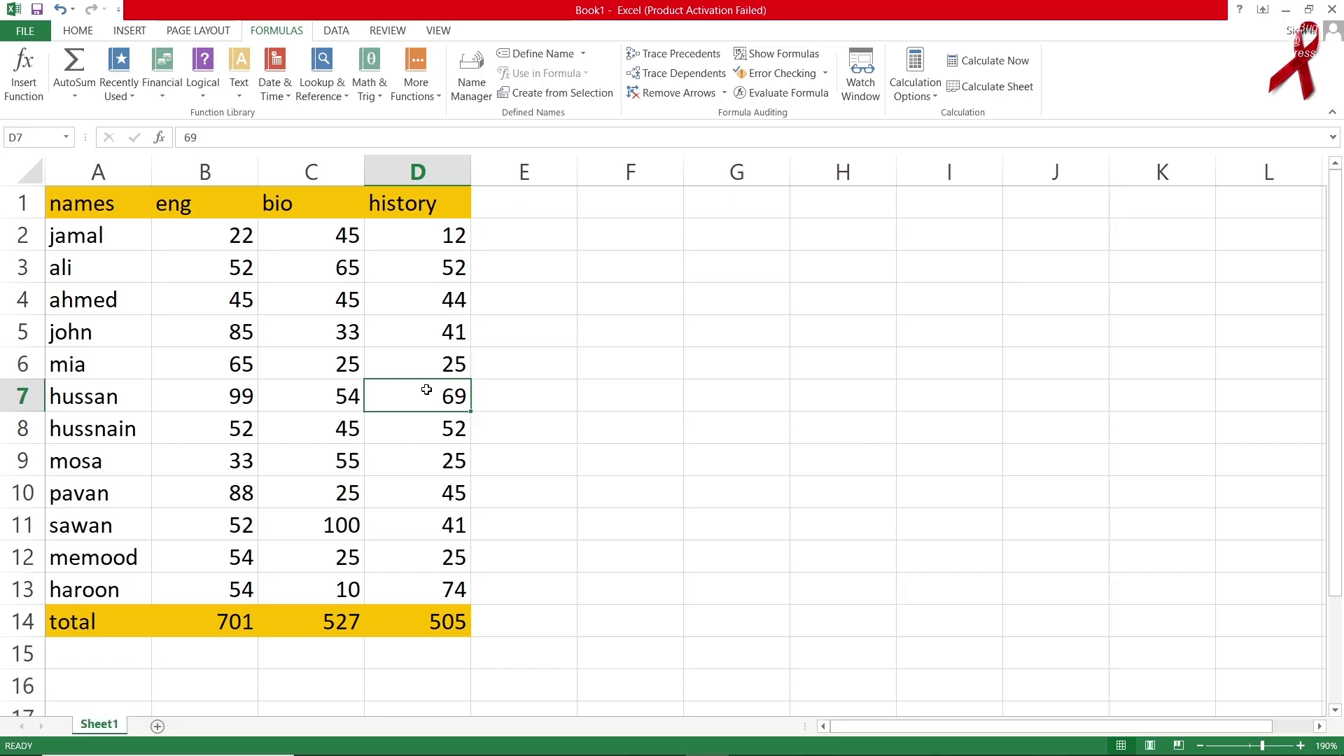
left_click(587, 396)
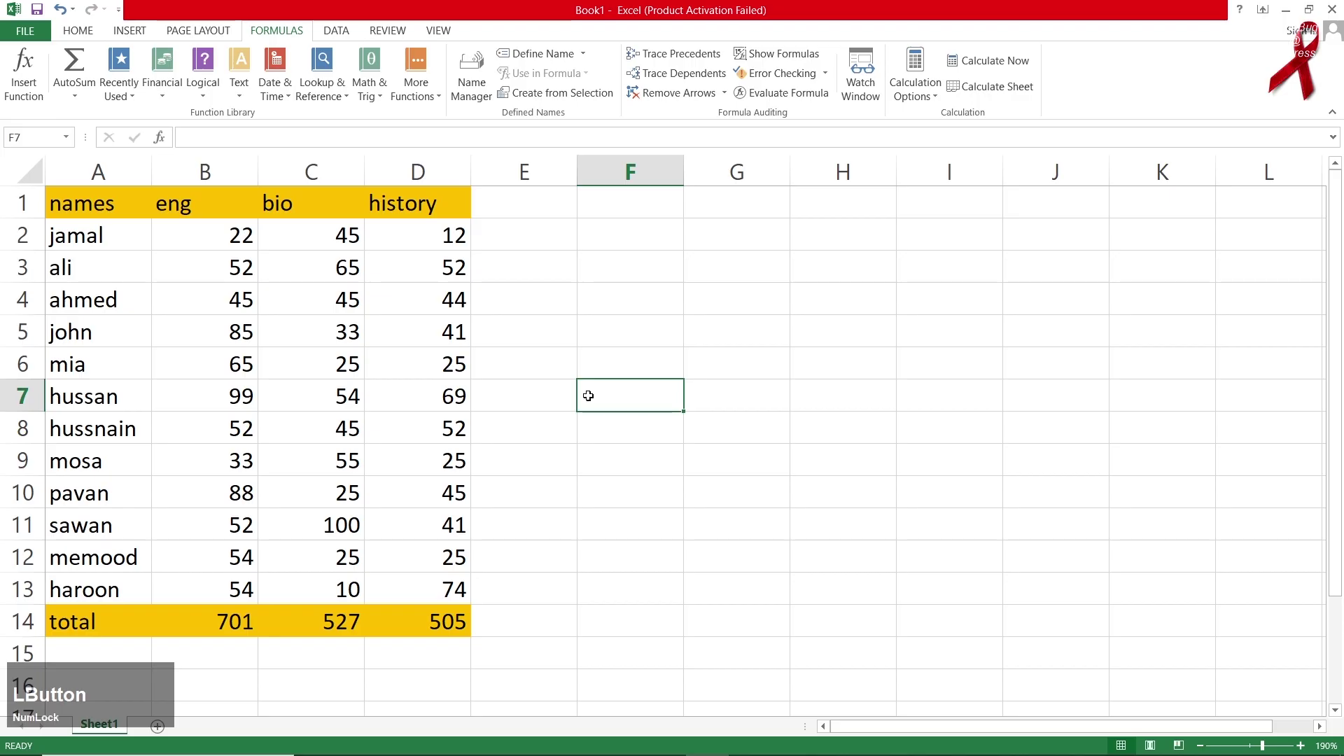